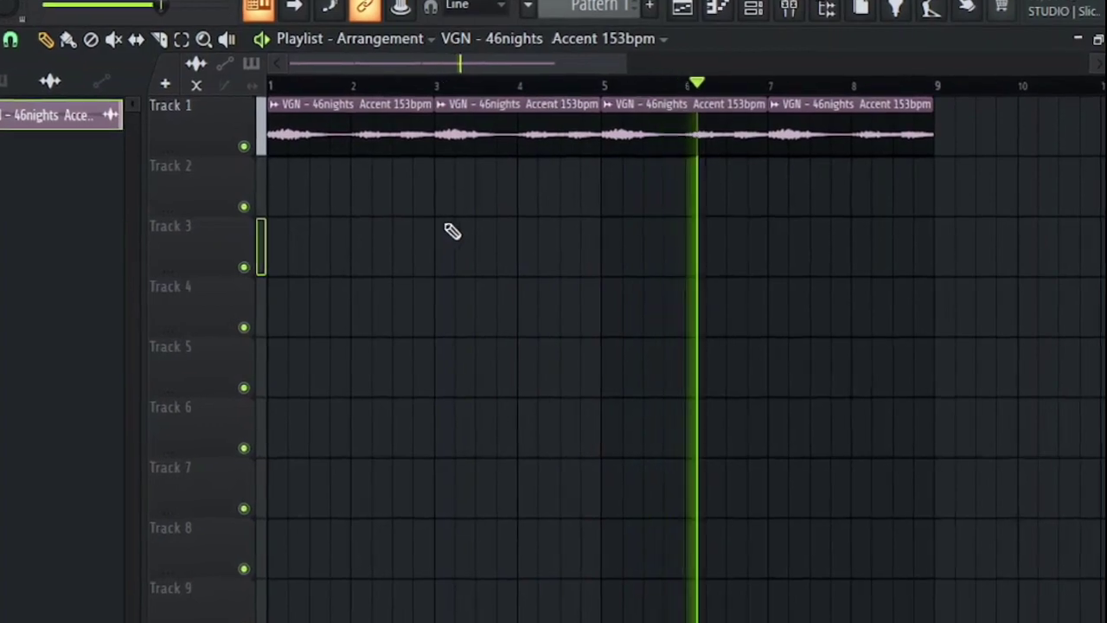
- Add another bass note at bar 4 of the Bass 2 pattern, after the D5 note in bar 3
mouse_move(524, 152)
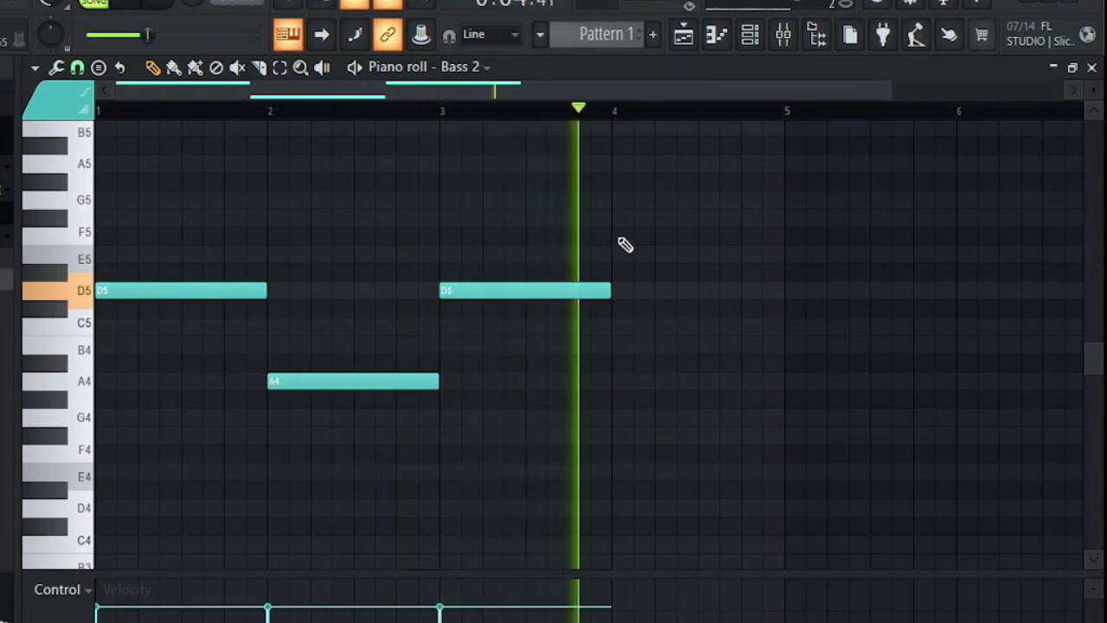
left_click(618, 218)
key("space")
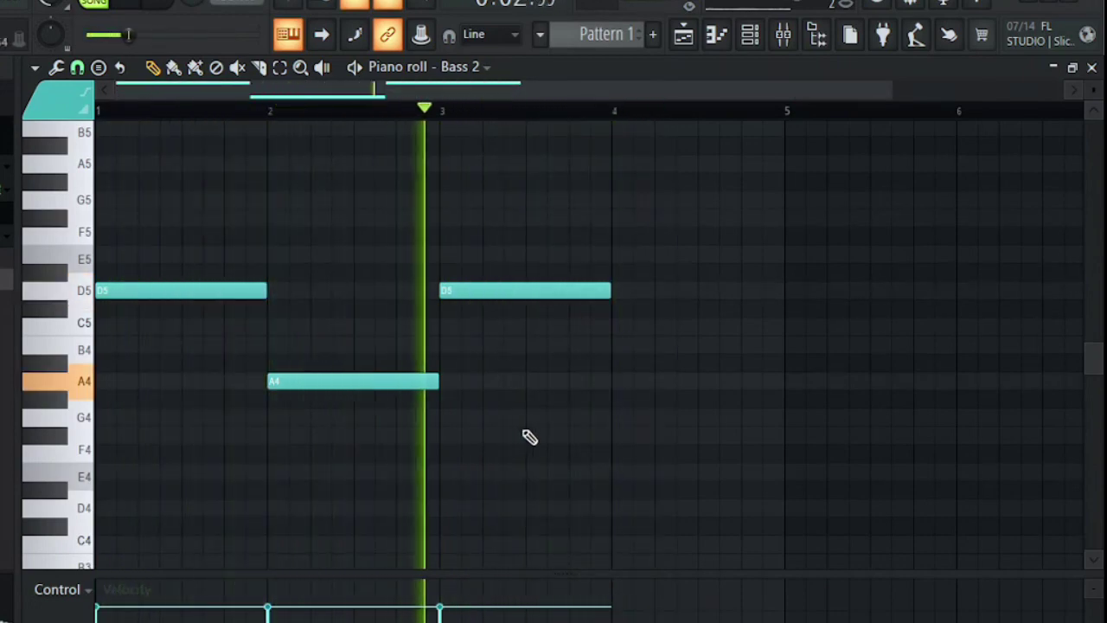
left_click(614, 345)
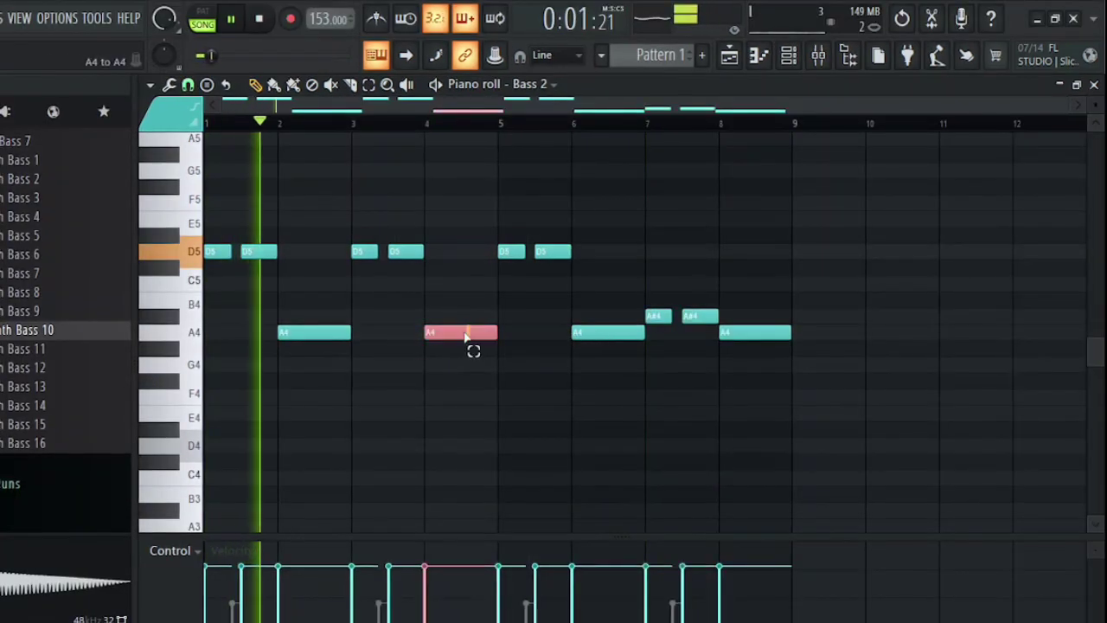
- Raise the long A4 notes at bars 2, 4, 6 and 8 of the Bass 2 pattern by one semitone to A#4
left_click_drag(464, 337, 297, 369)
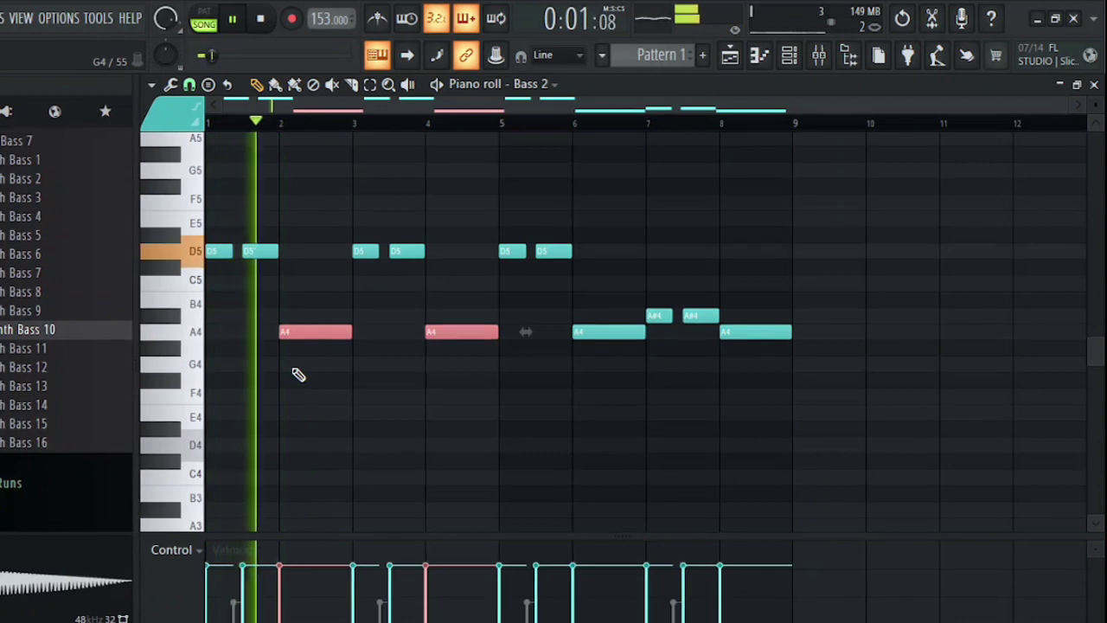
key("Up")
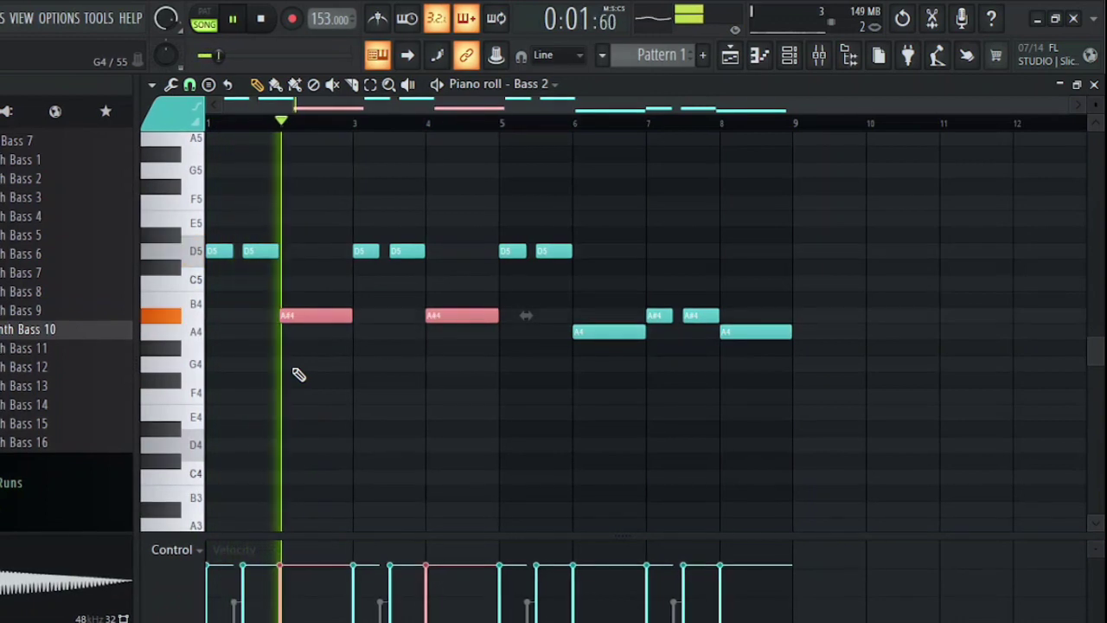
left_click(419, 386)
left_click_drag(784, 325, 583, 403)
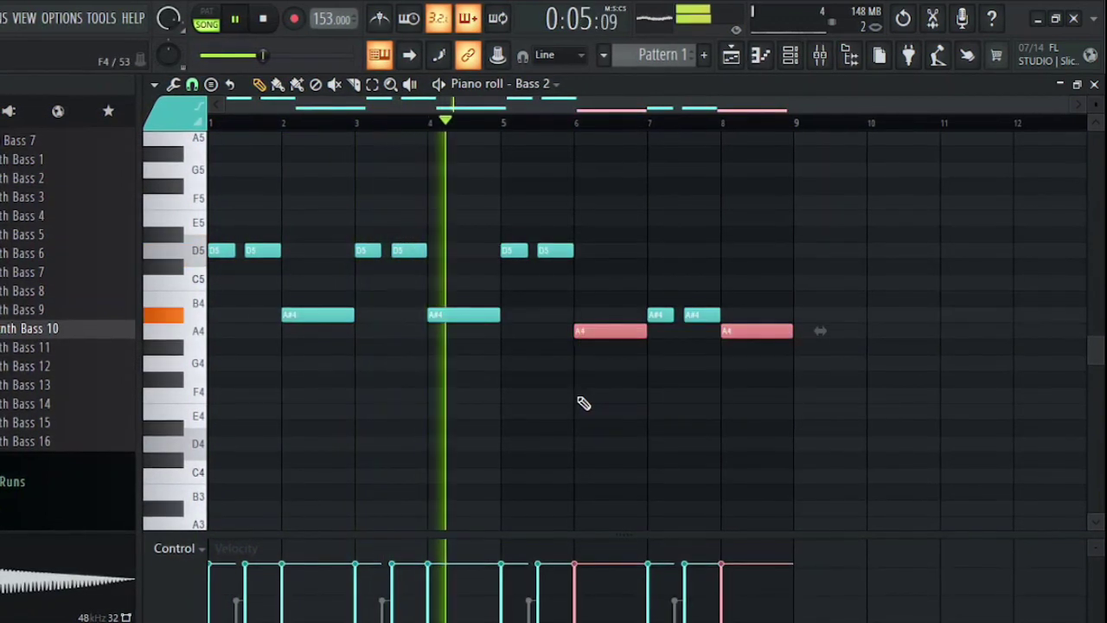
key("Up")
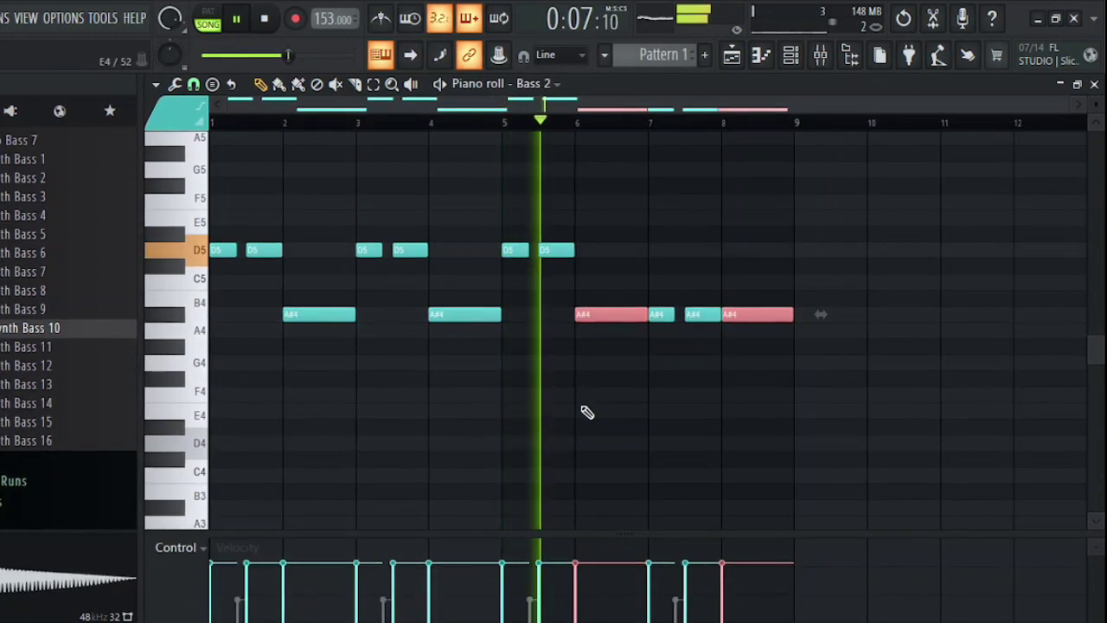
left_click(587, 411)
- Delete the second short note in bar 7 and raise the remaining short note one octave from A4 to A5
right_click(700, 313)
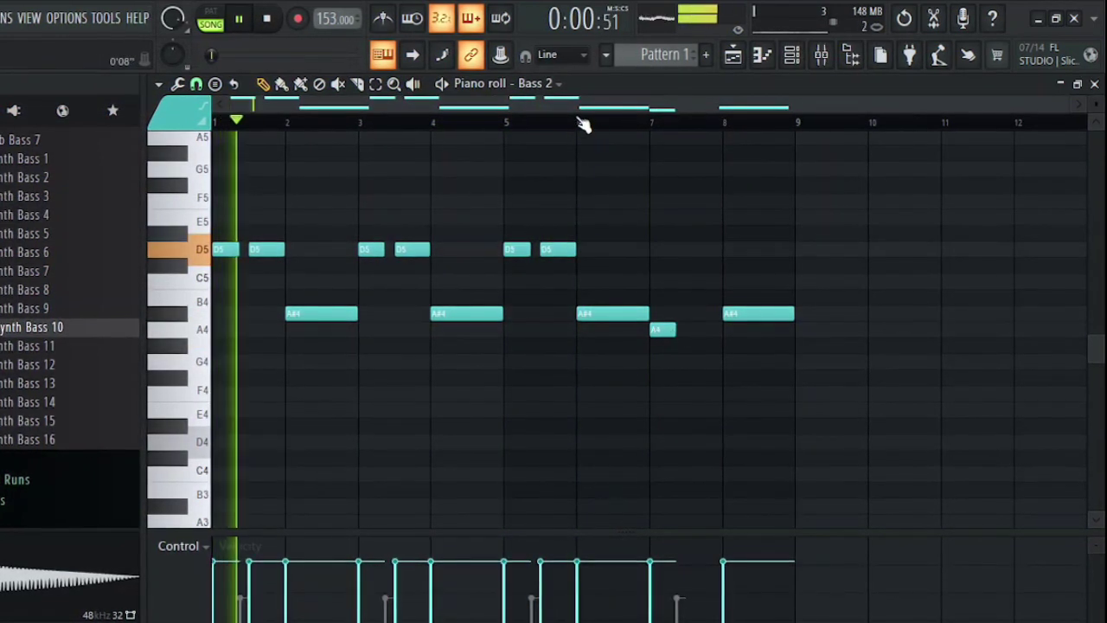
left_click_drag(660, 292, 666, 368)
key("space")
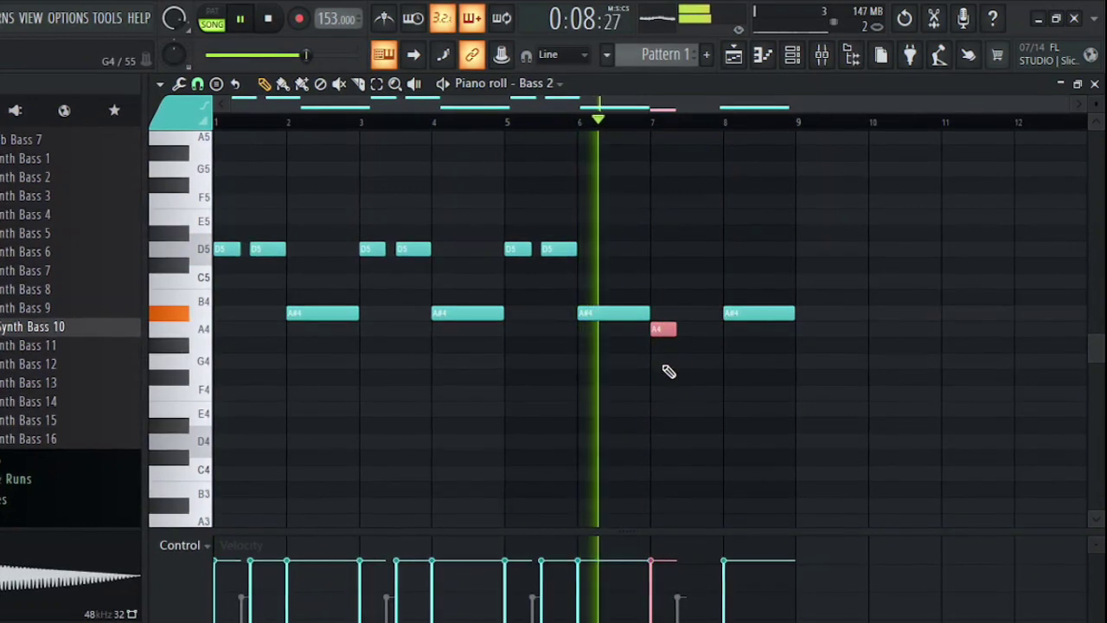
key("ctrl+Up")
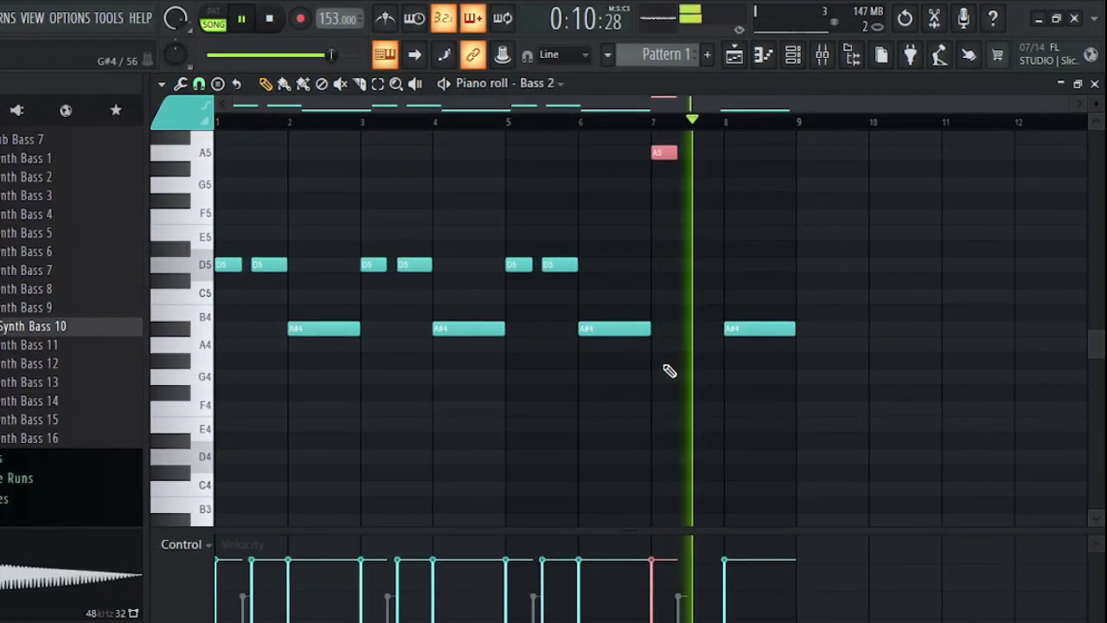
scroll(692, 376, "up", 3)
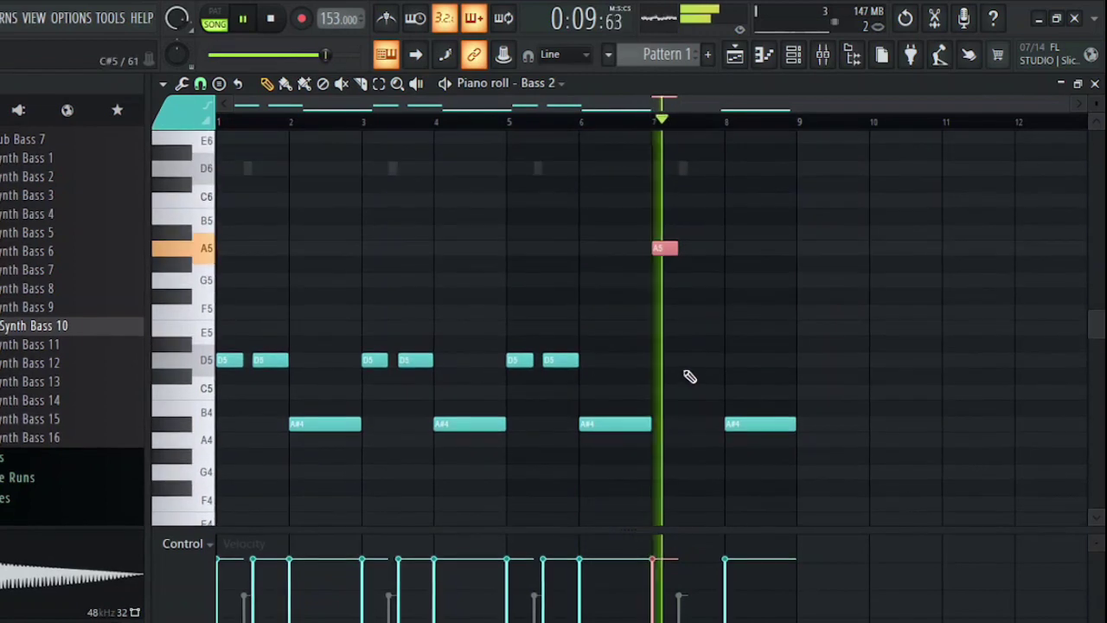
left_click(696, 340)
- Delete the D6 ghost note in bar 7 from Synth Bass 10 and return to the Bass 2 piano roll
double_click(686, 168)
key("space")
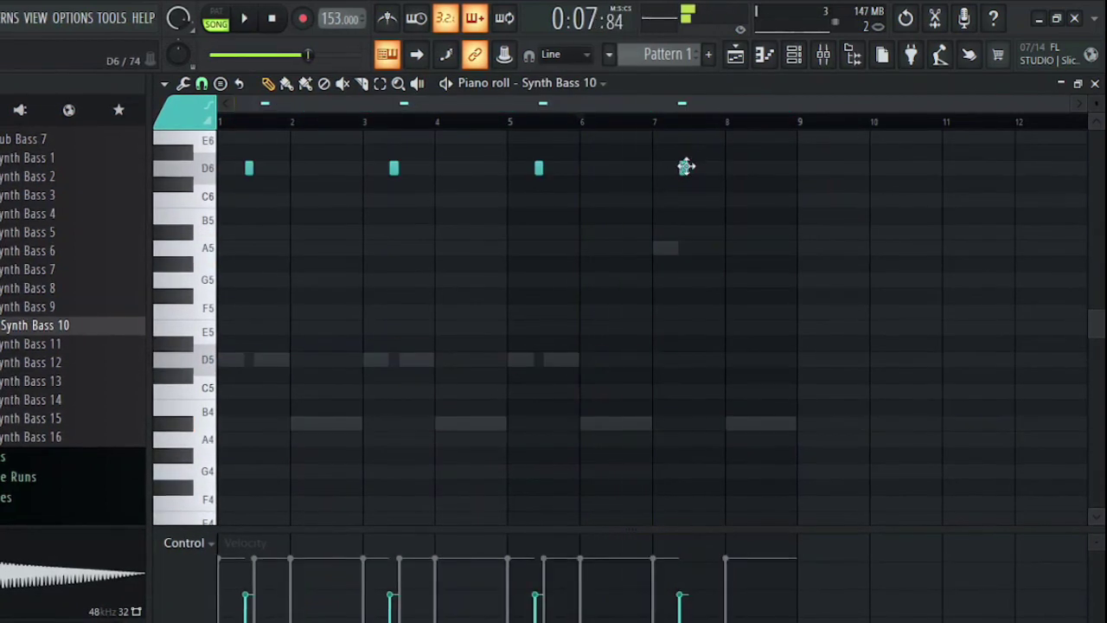
double_click(668, 247)
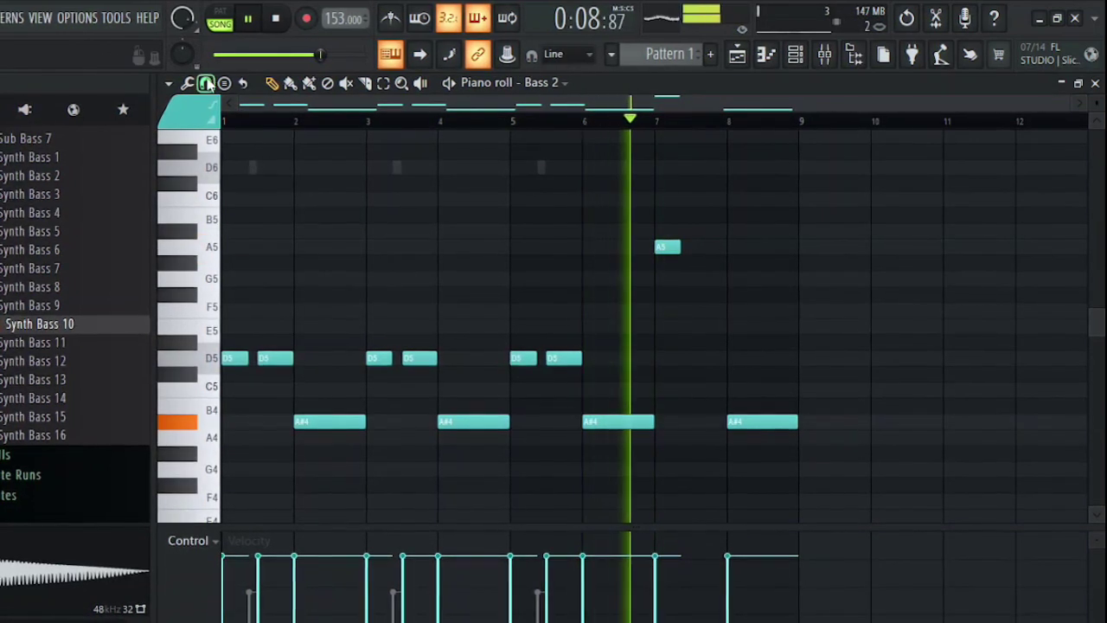
- Switch to a finer snap grid, move the long bar 8 note up to G5 and lengthen the A5 note in bar 7
left_click(234, 316)
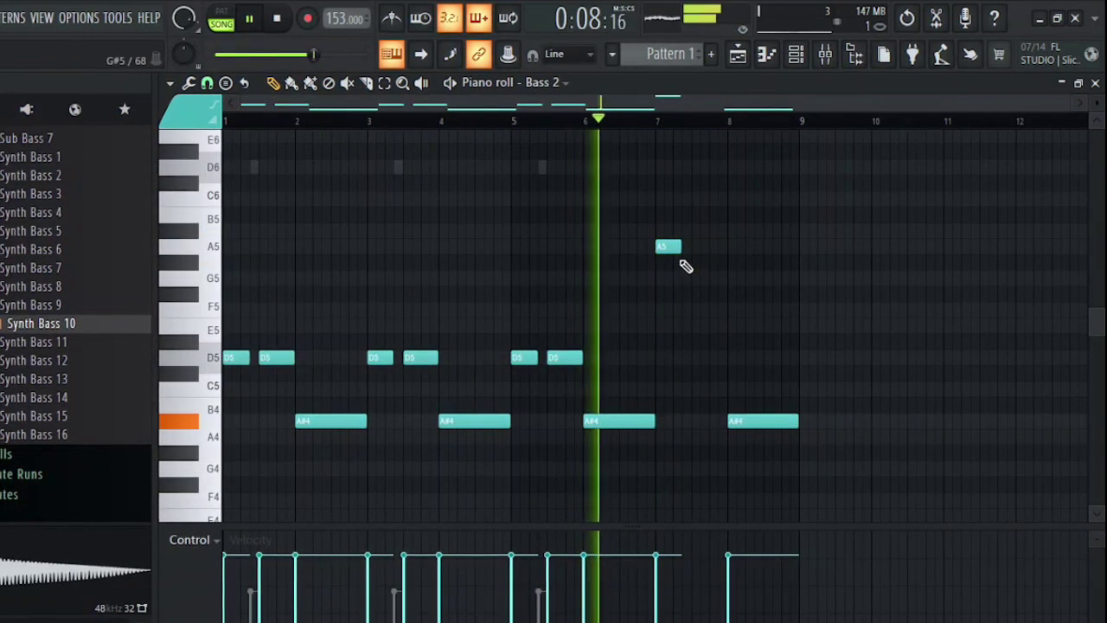
scroll(705, 257, "up", 2, "ctrl")
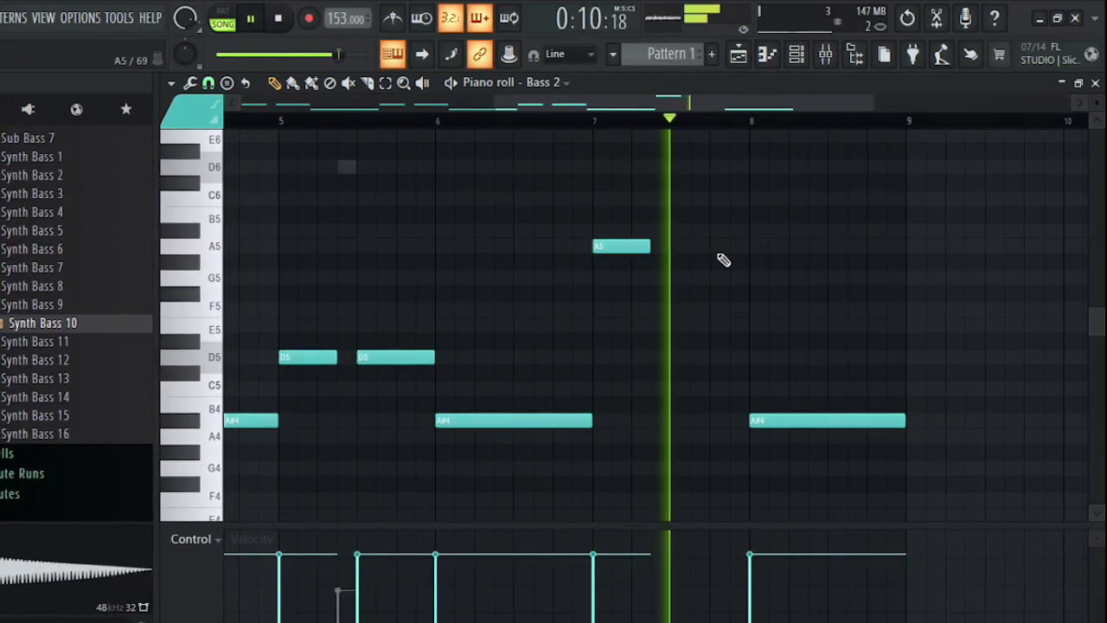
left_click_drag(769, 421, 773, 299)
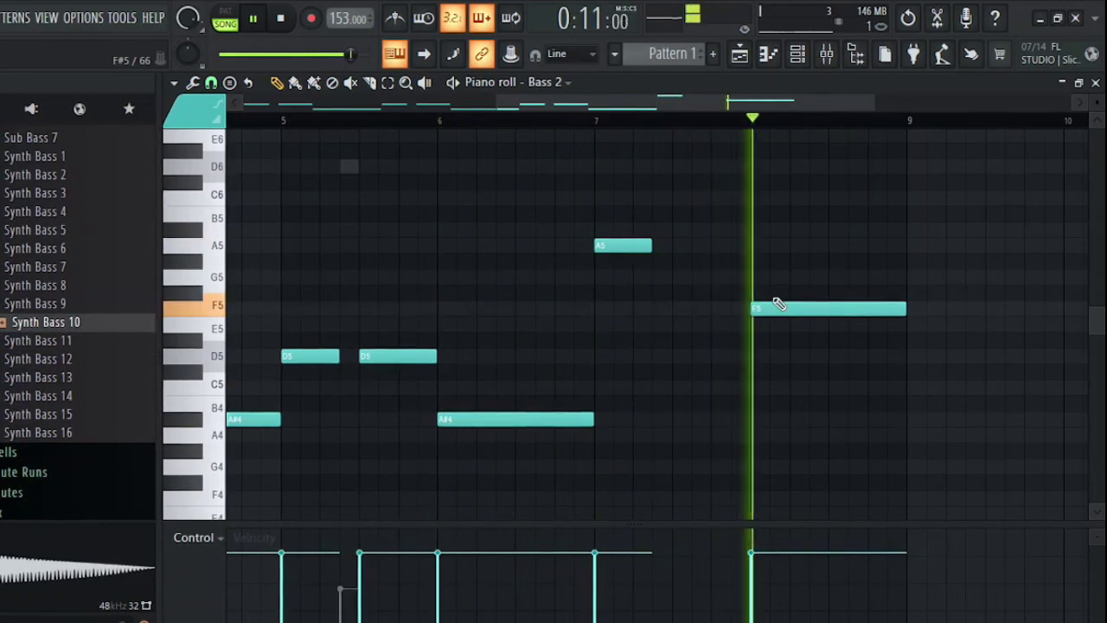
key("space")
left_click_drag(768, 324, 769, 329)
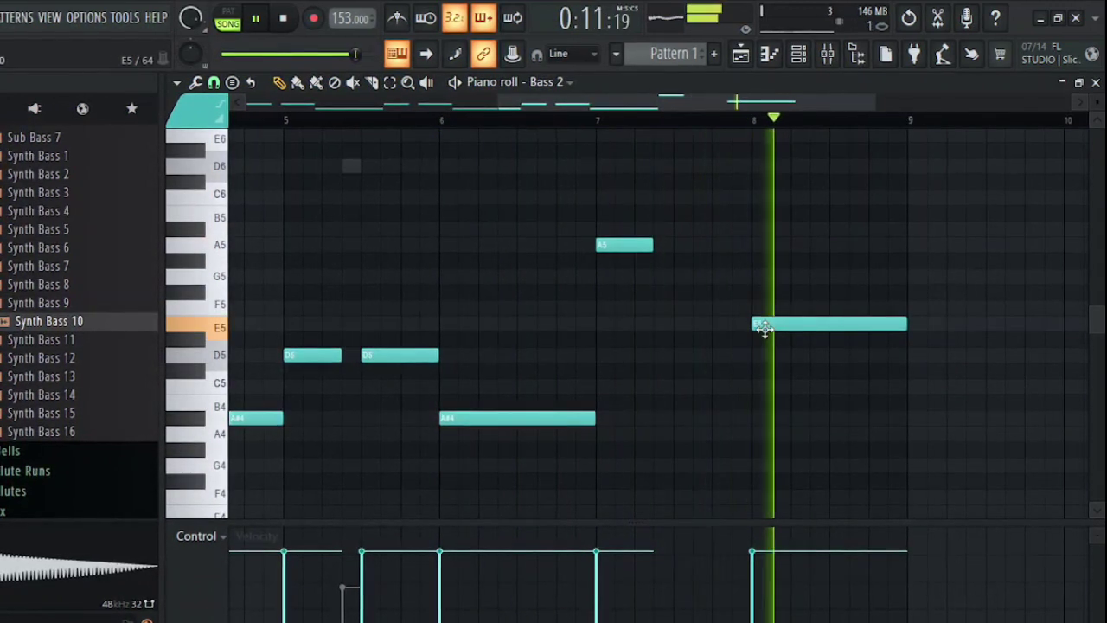
key("space")
key("space")
left_click_drag(769, 323, 775, 269)
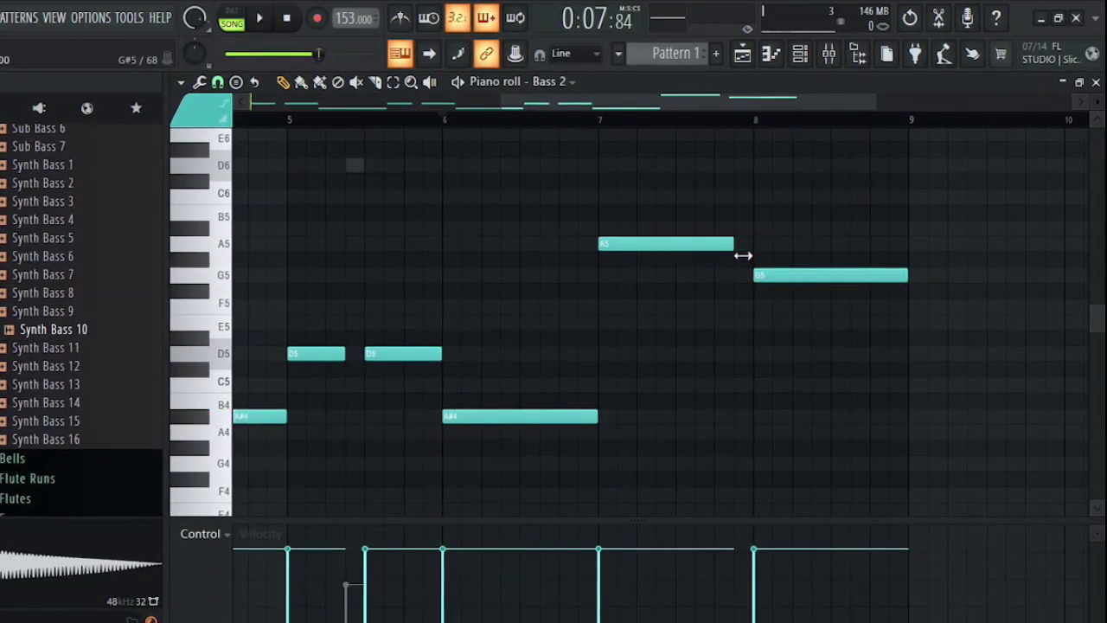
- Shorten the G5 note in bar 8 to half a bar and add a D5 note in the bar's second half
scroll(739, 340, "down", 3)
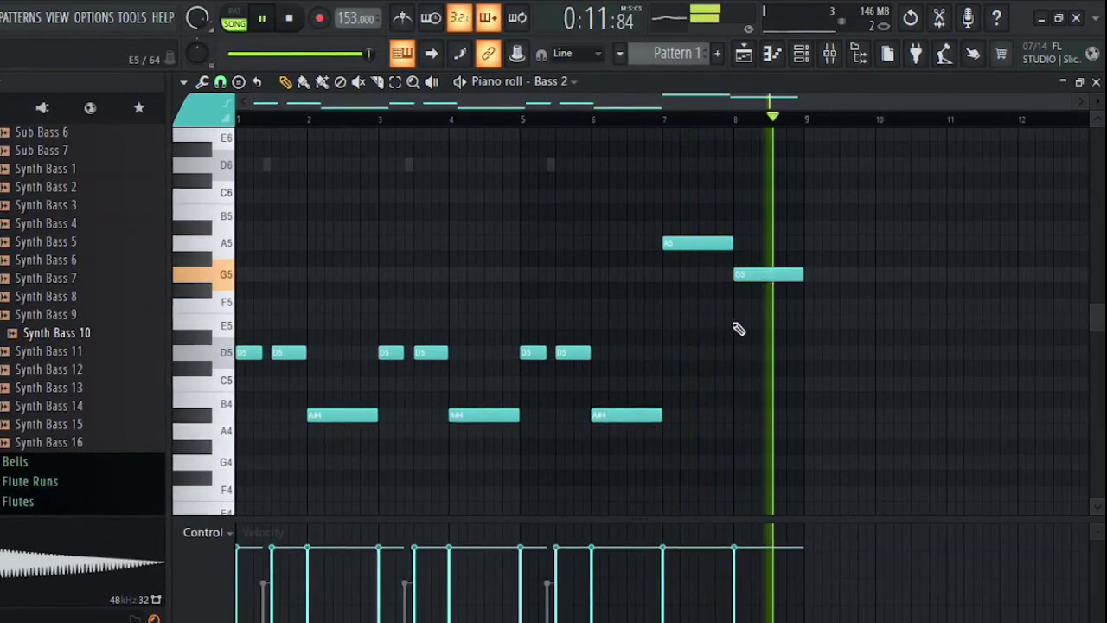
left_click(669, 121)
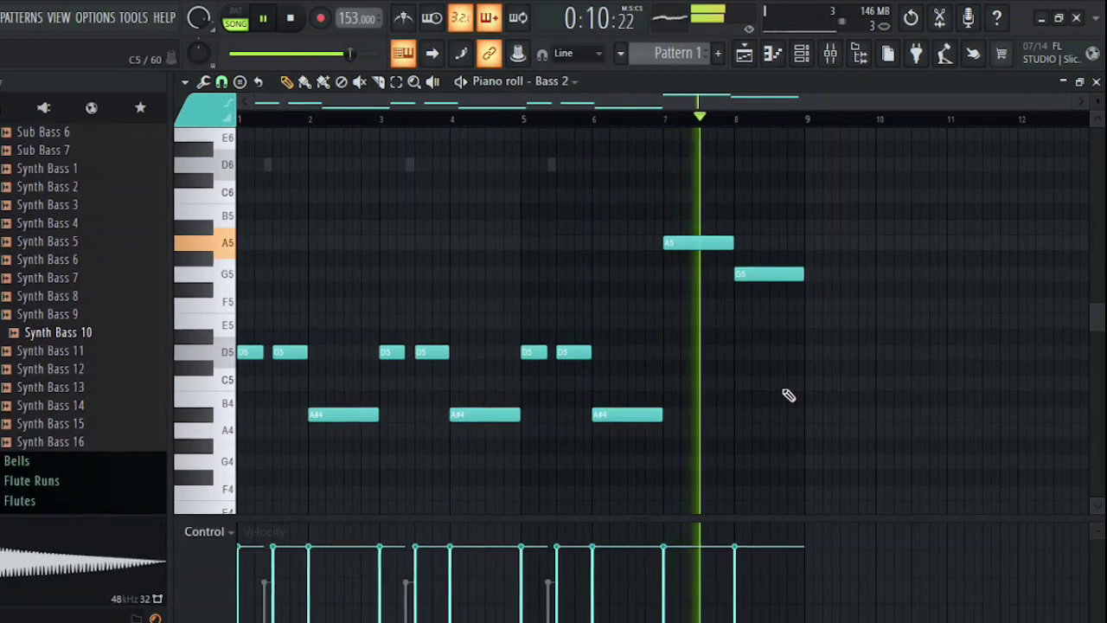
key("space")
left_click_drag(803, 275, 769, 275)
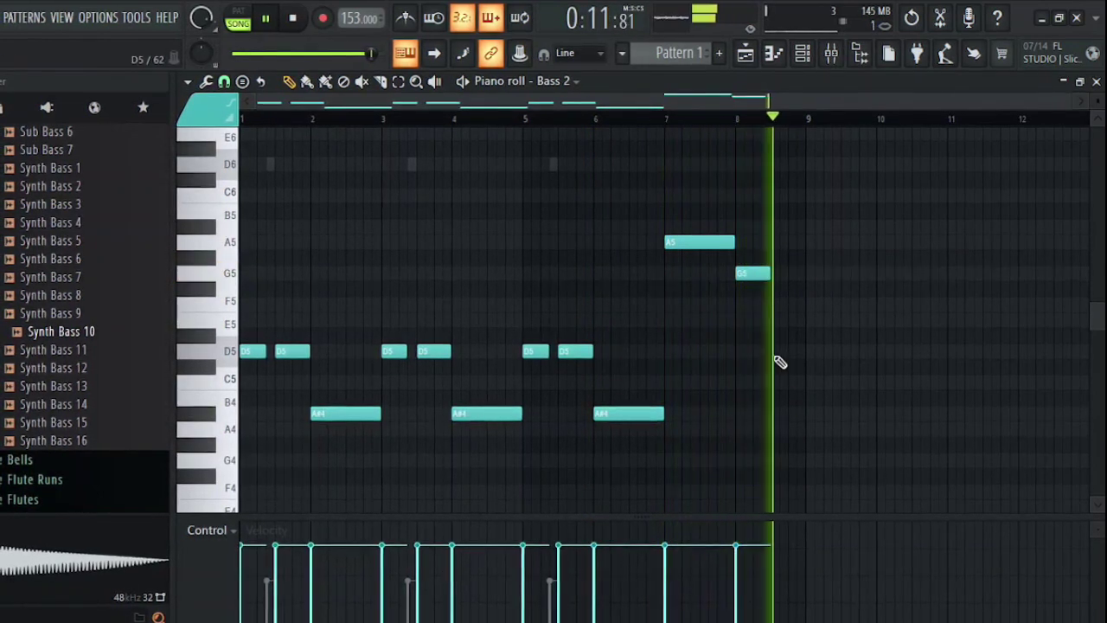
scroll(773, 374, "up", 3)
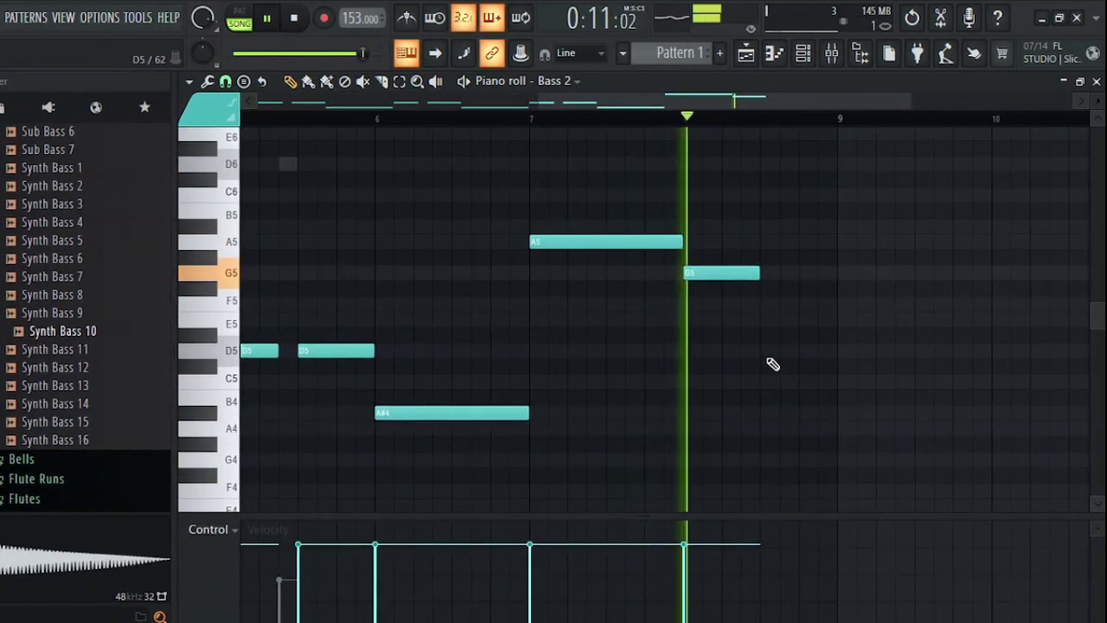
left_click(762, 351)
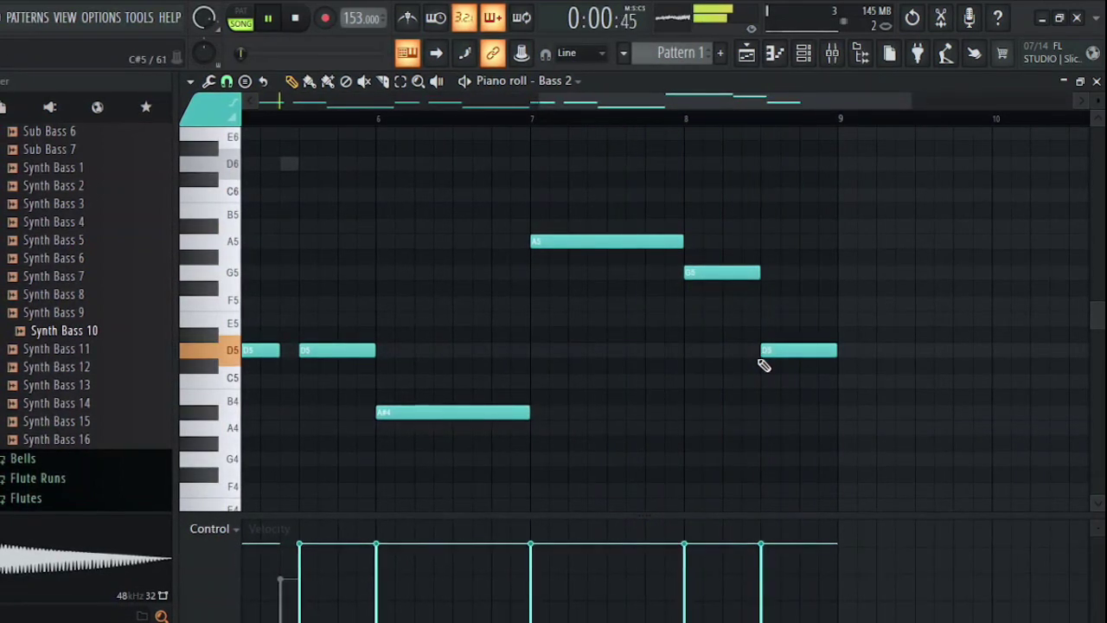
- Change the last D5 note to A#5 and shift the three notes in bars 7 and 8 down one octave
scroll(764, 365, "down", 3)
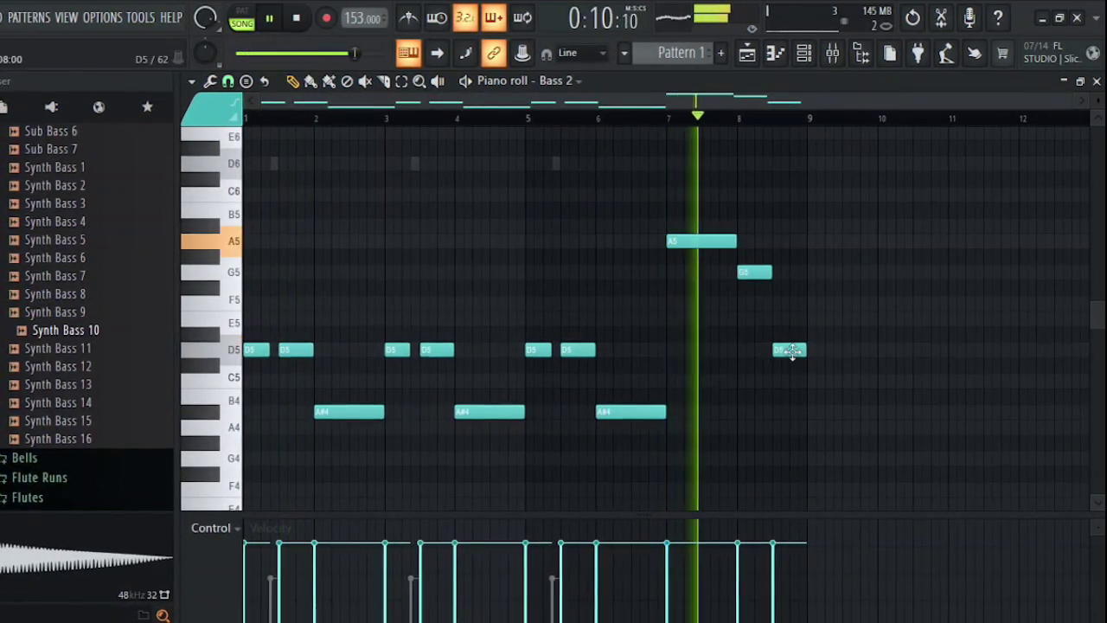
left_click_drag(792, 352, 794, 416)
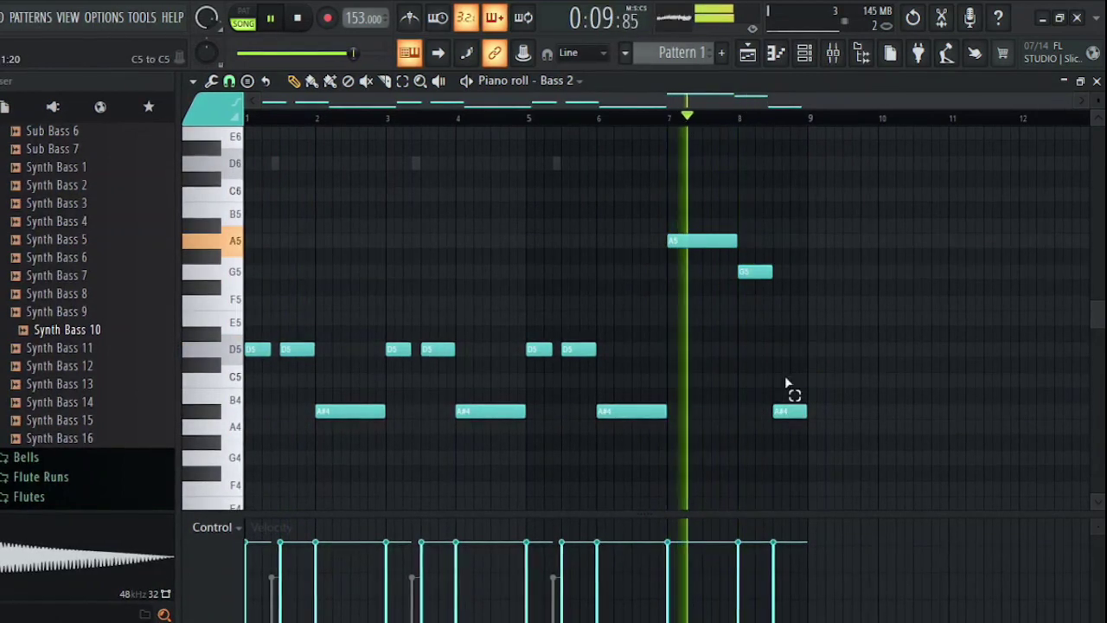
left_click_drag(785, 377, 788, 434)
key("ctrl+Up")
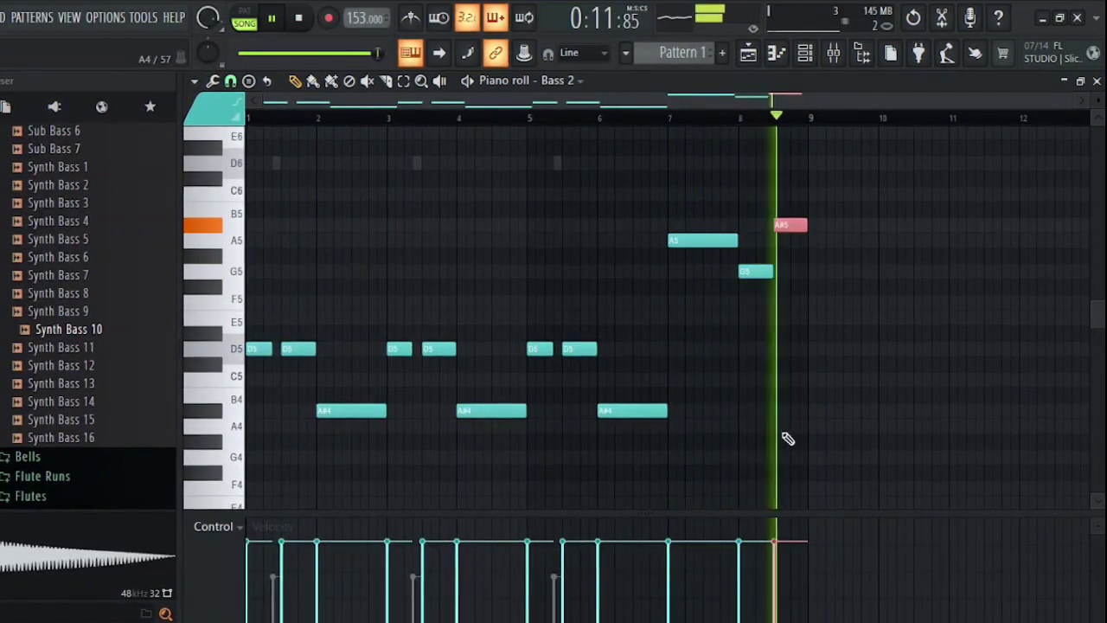
left_click_drag(822, 185, 702, 302)
key("ctrl+Down")
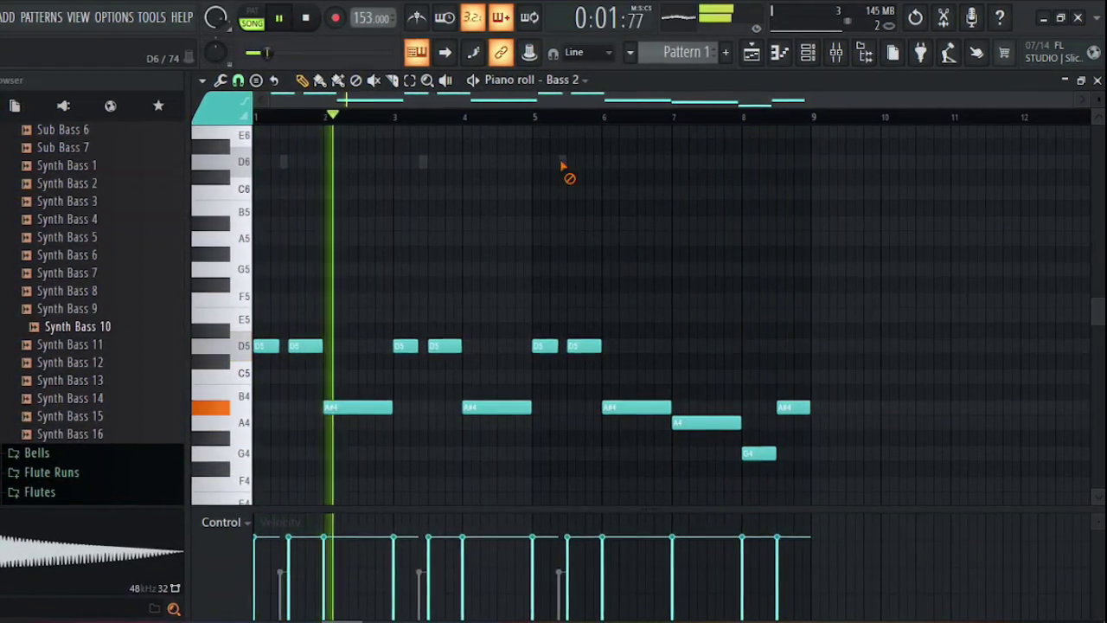
- Delete the D6 ghost note in bar 5 from Synth Bass 10 and go back to the Bass 2 notes
double_click(562, 163)
double_click(545, 346)
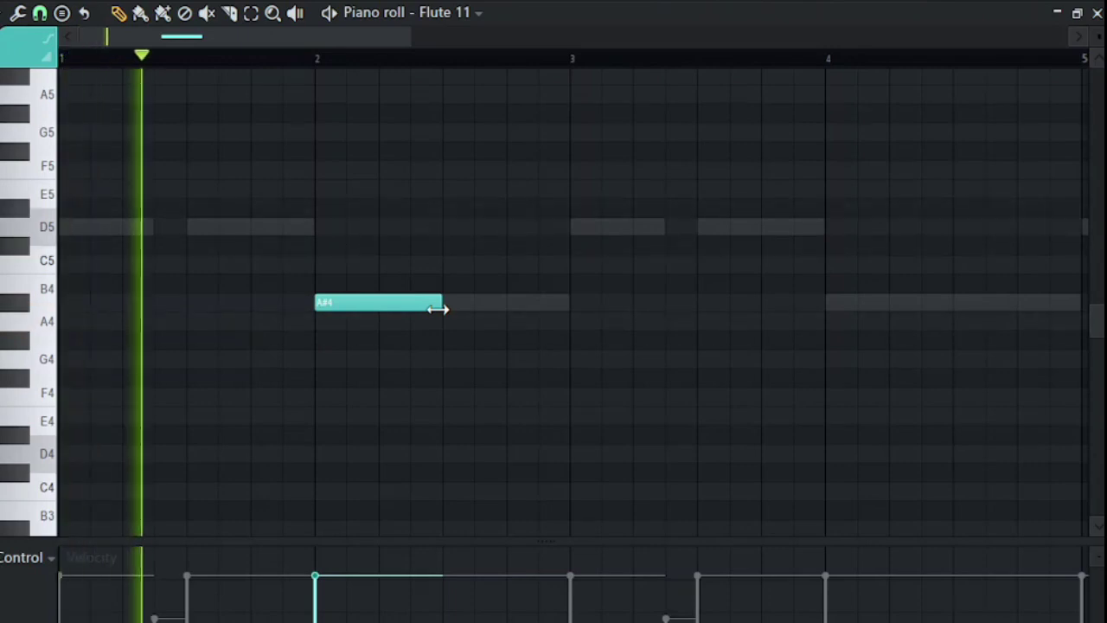
- Lengthen the Flute 11 A#4 note starting at bar 2 to two bars
left_click_drag(443, 311, 553, 354)
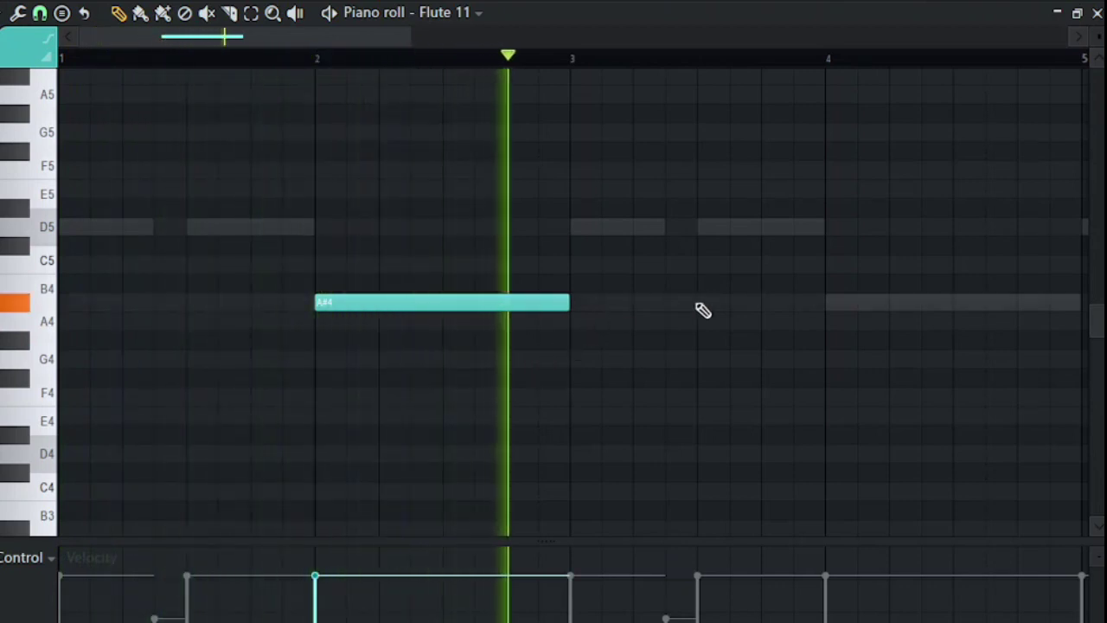
scroll(411, 320, "down", 3)
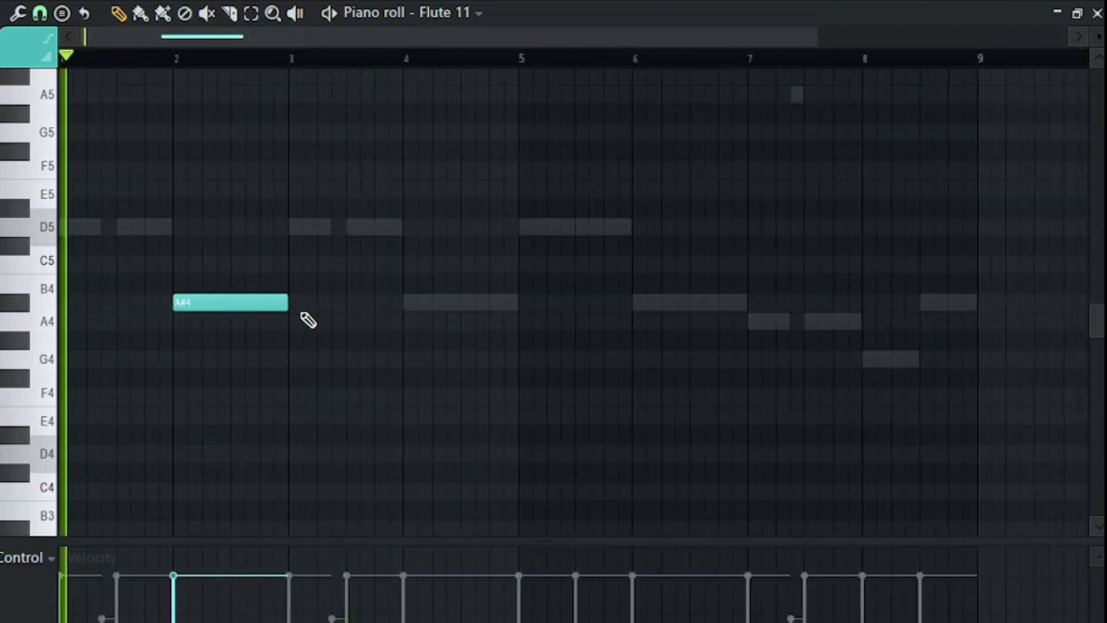
left_click_drag(292, 303, 514, 373)
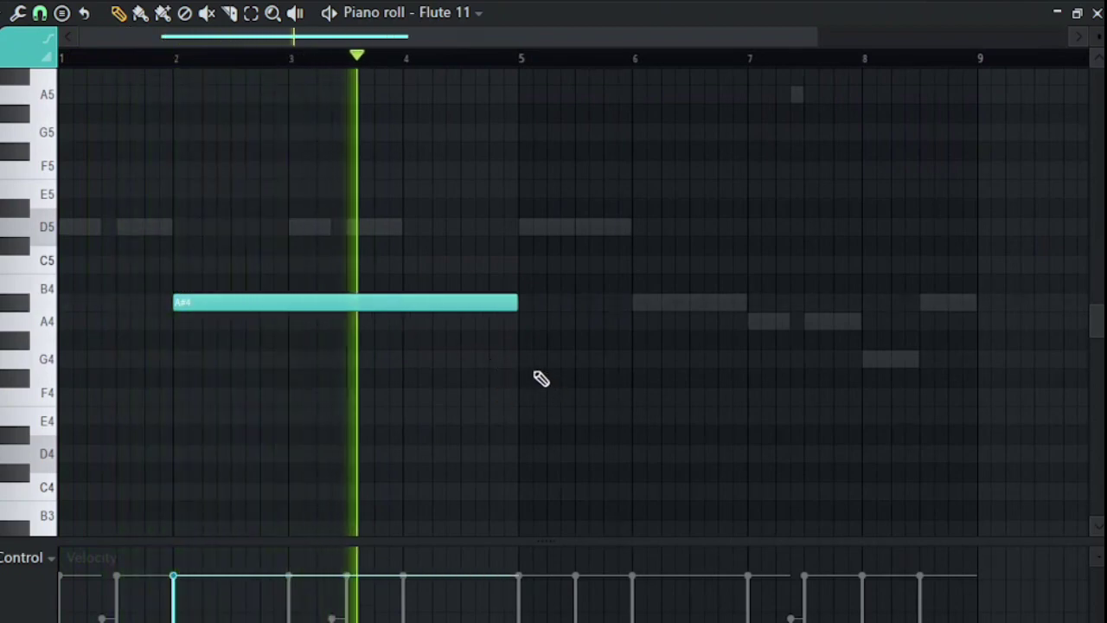
left_click_drag(518, 306, 395, 380)
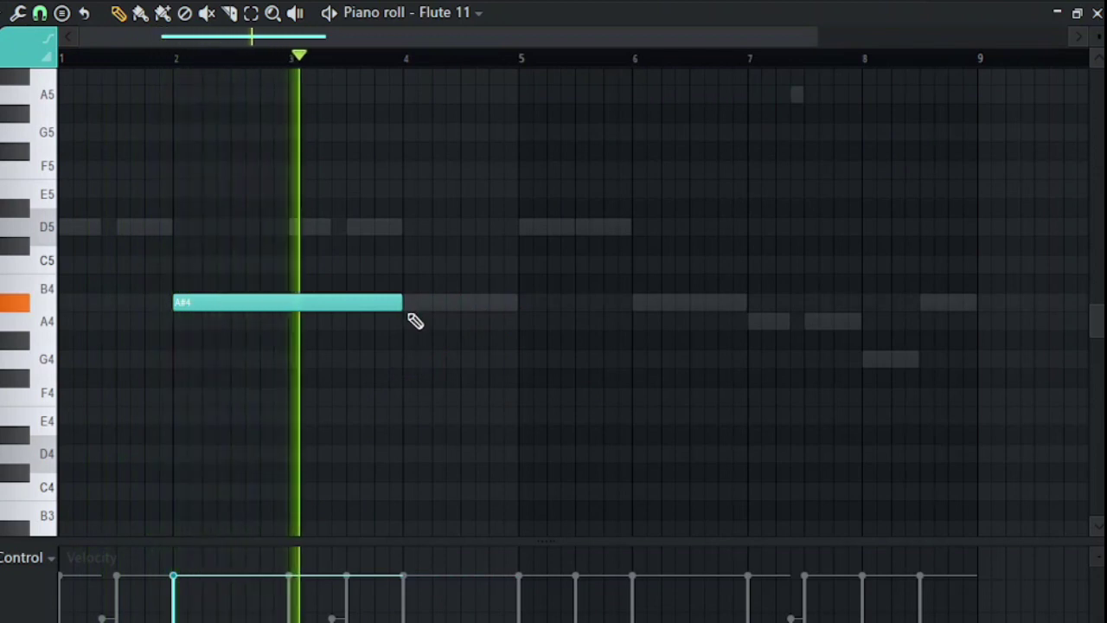
- Add two-bar Flute 11 notes: A#4 at bars 4 and 6, and G4 at bar 8
left_click(410, 304)
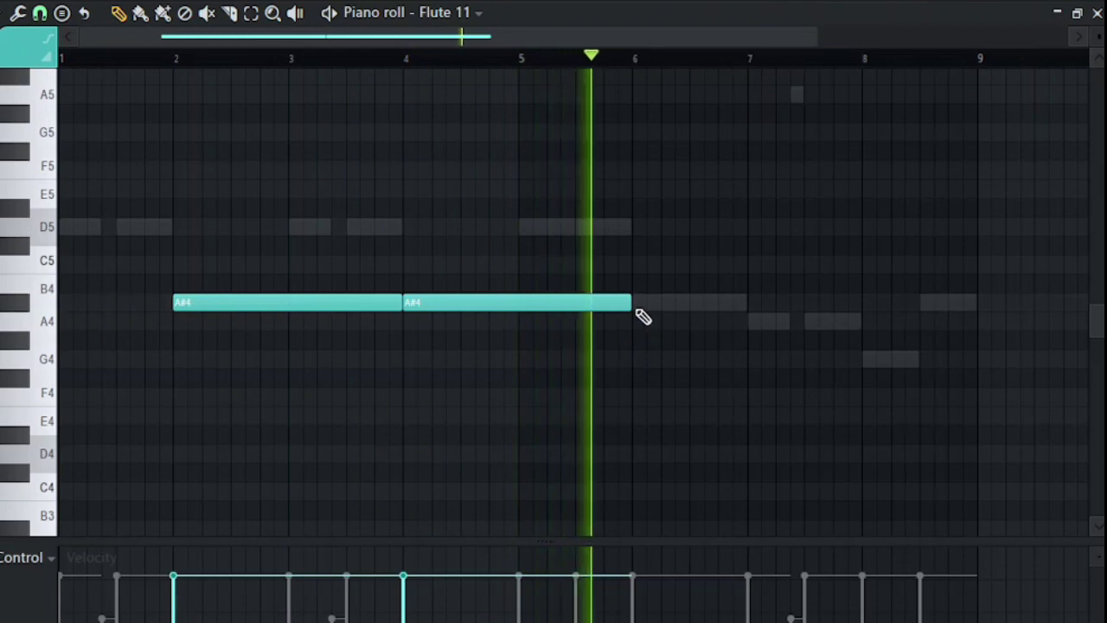
left_click(637, 305)
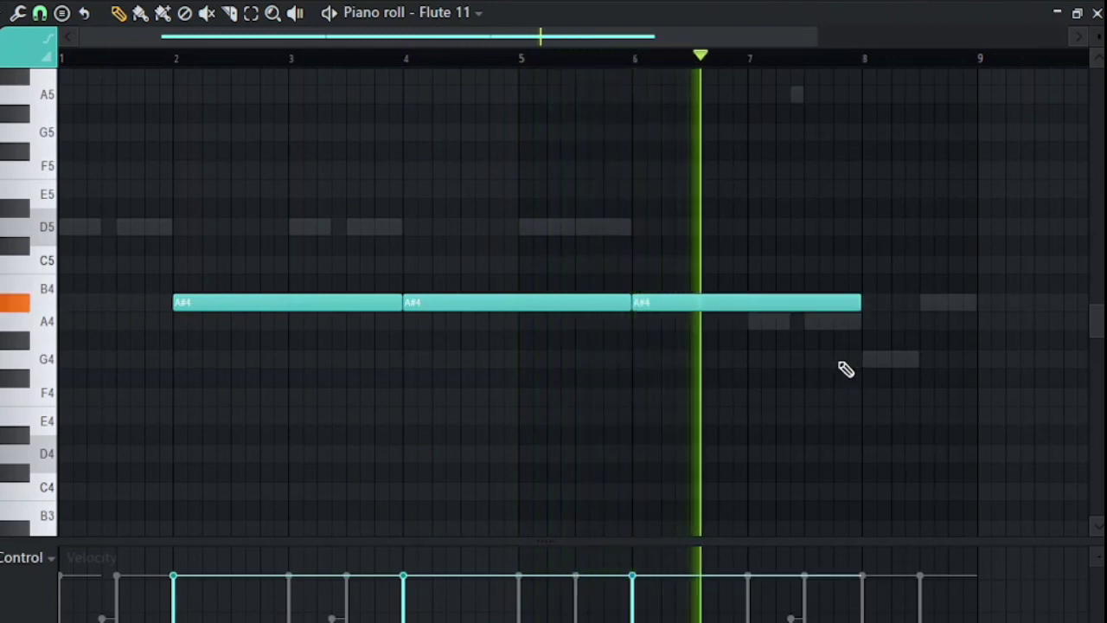
left_click(756, 361)
left_click_drag(787, 343, 893, 363)
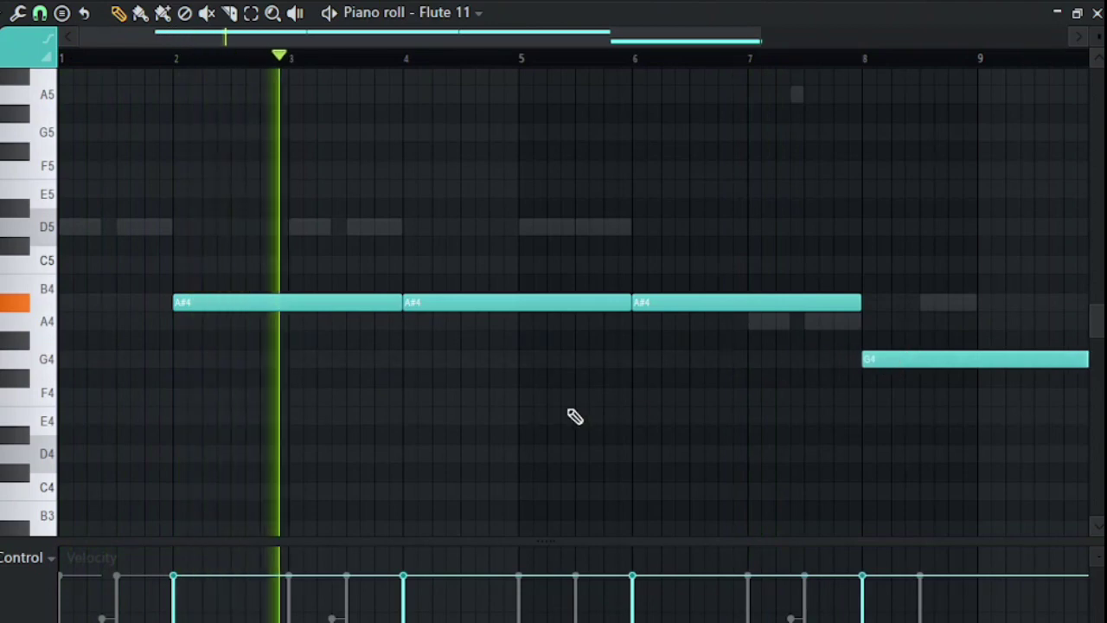
- Shorten the Flute 11 G4 note starting at bar 8 to one bar and toggle playback
scroll(550, 413, "down", 2)
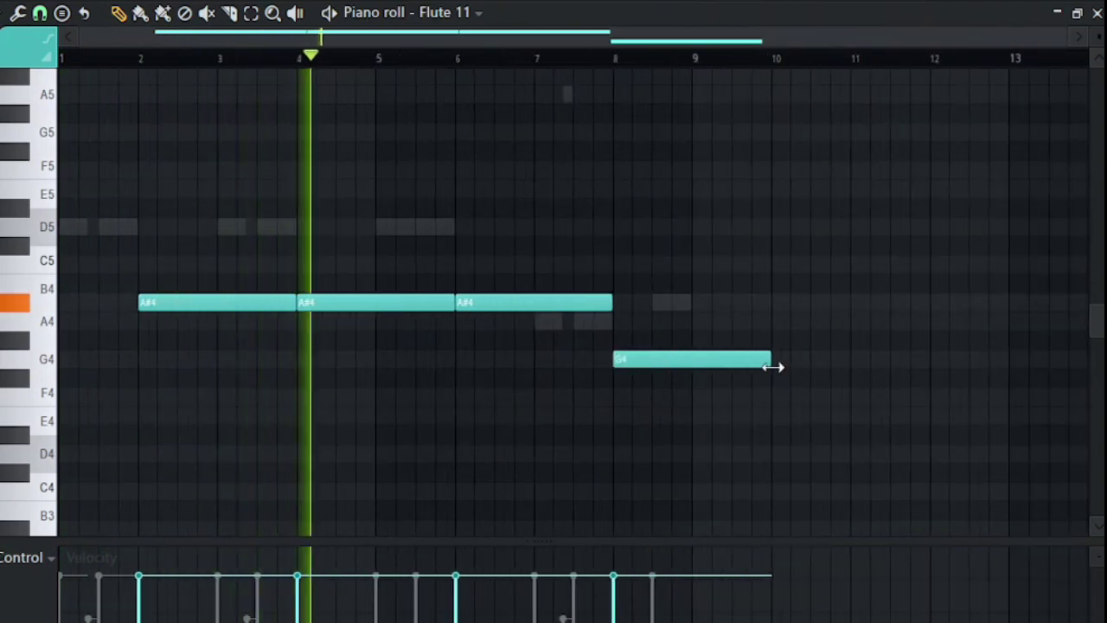
left_click_drag(774, 364, 688, 417)
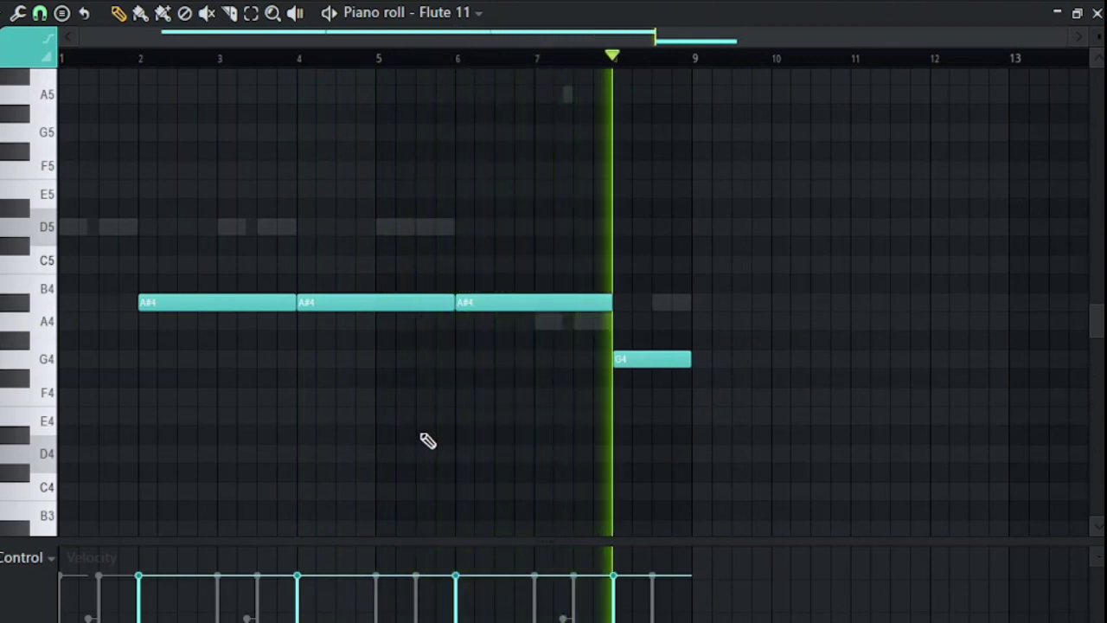
key("space")
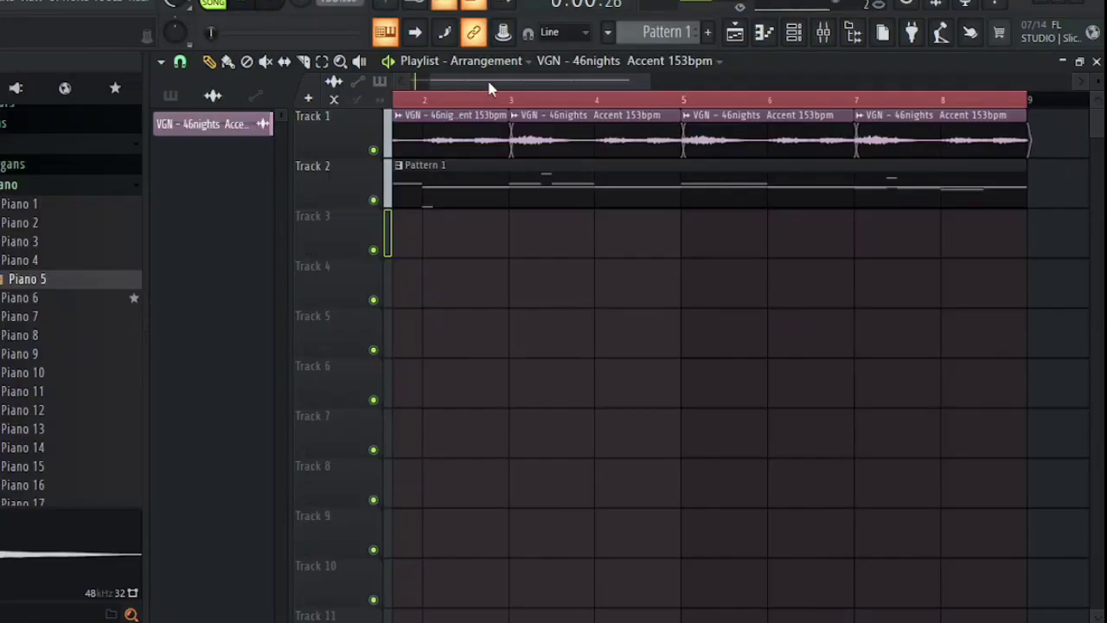
- Delete the Piano 5 channel from the channel rack
left_click(793, 32)
right_click(416, 292)
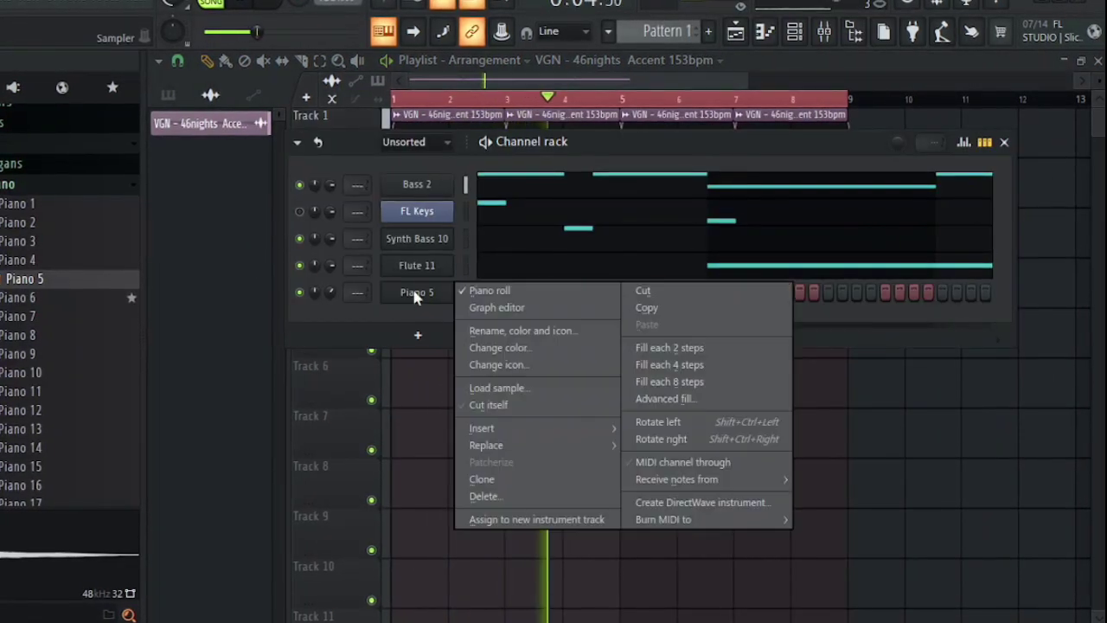
left_click(200, 266)
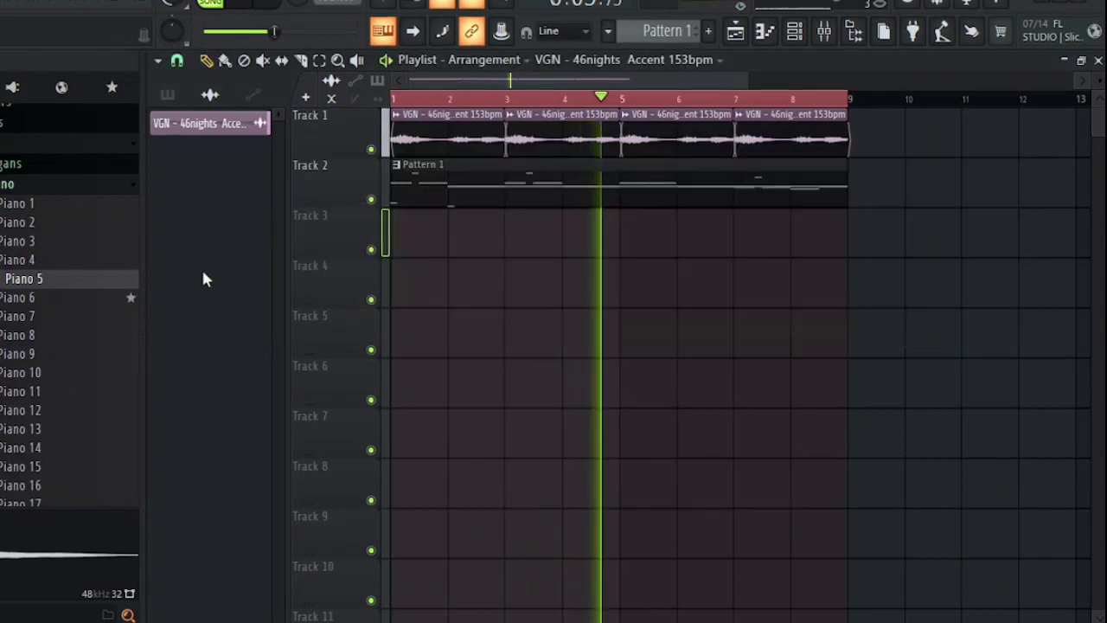
- Find the Chuki Beats Kit Vol. 3 folder among the drum kits and expand it
left_click(30, 146)
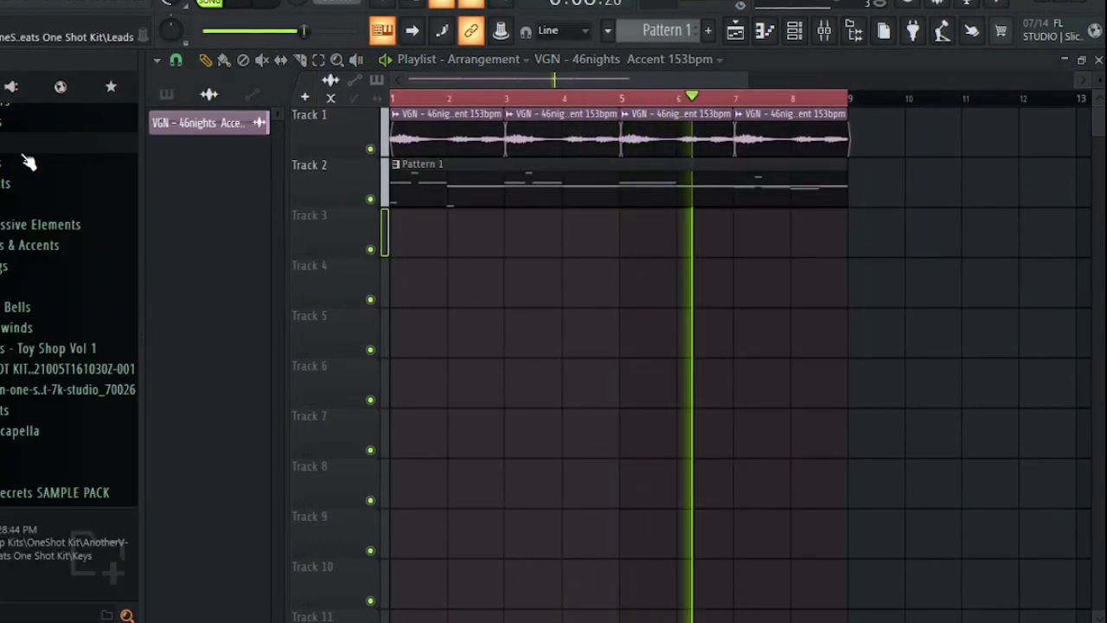
scroll(13, 177, "up", 4)
scroll(69, 345, "up", 5)
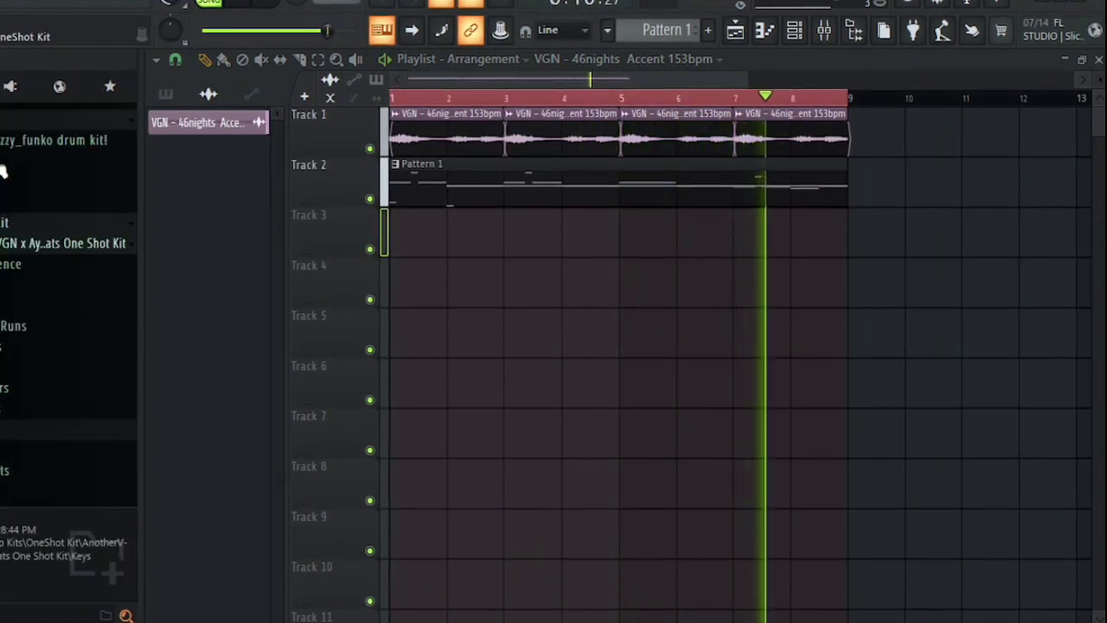
scroll(18, 303, "down", 3)
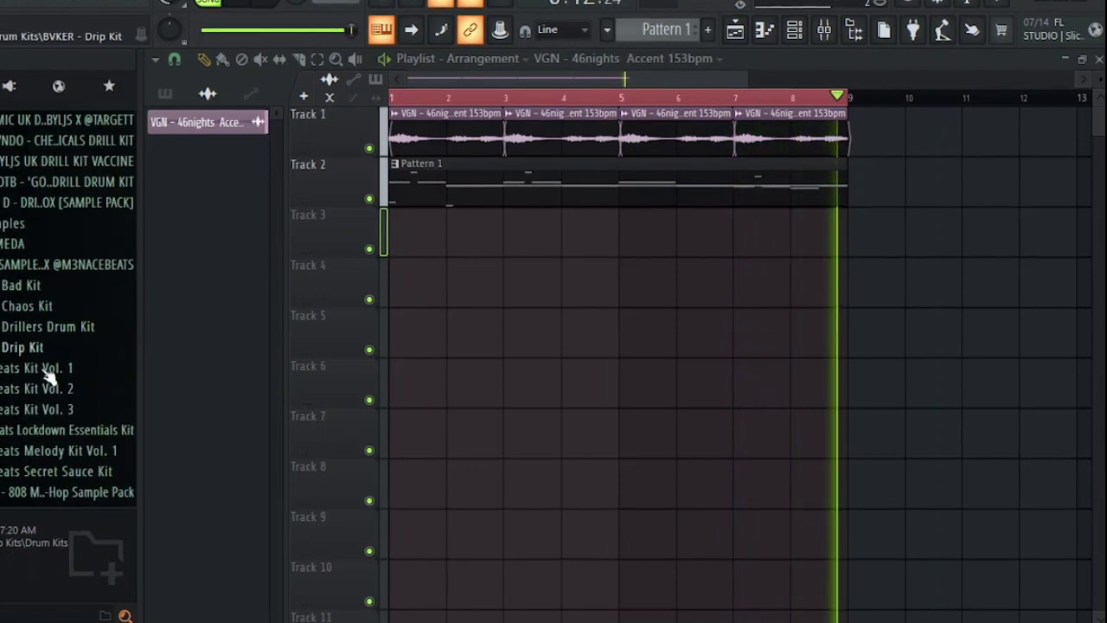
left_click(63, 411)
scroll(18, 433, "down", 2)
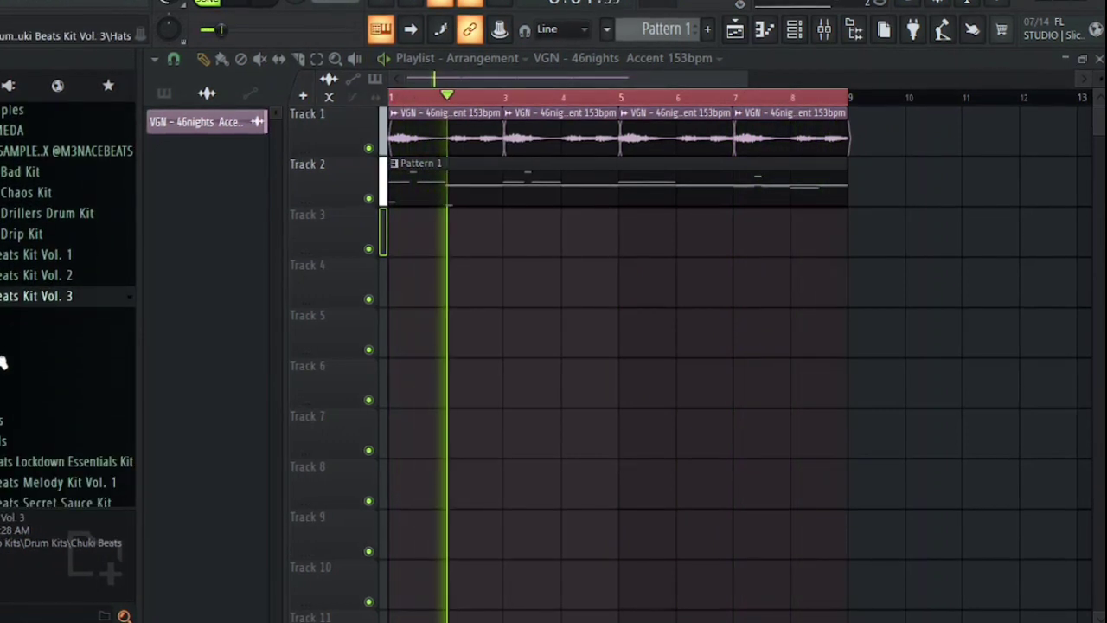
- Add the Chuki Beats Clap (2) sample as a new channel below Flute 11
left_click(793, 30)
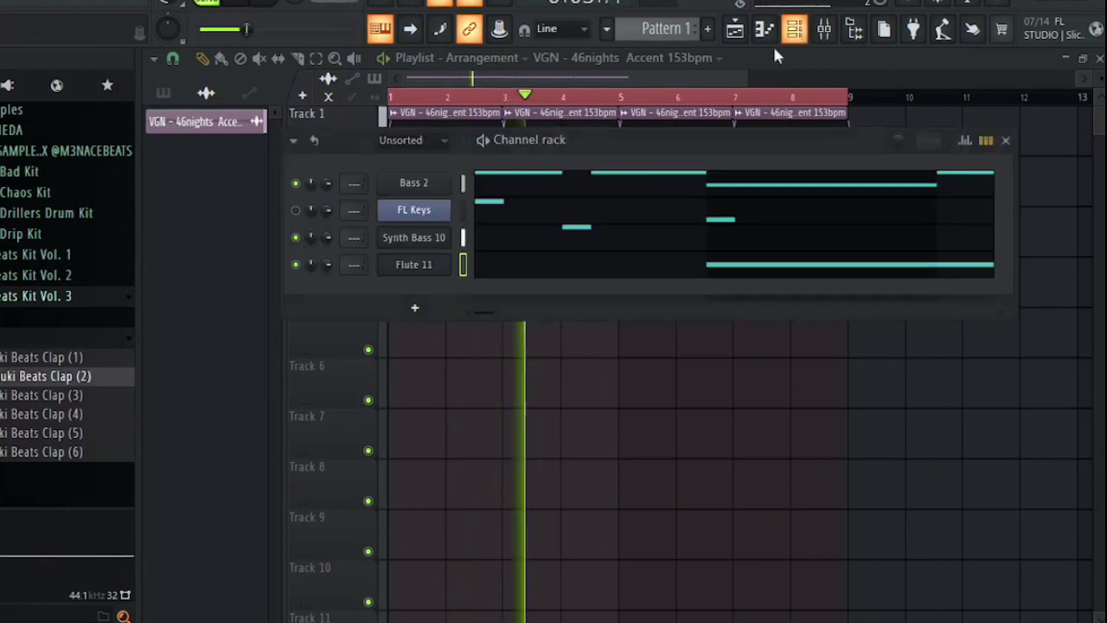
left_click(52, 413)
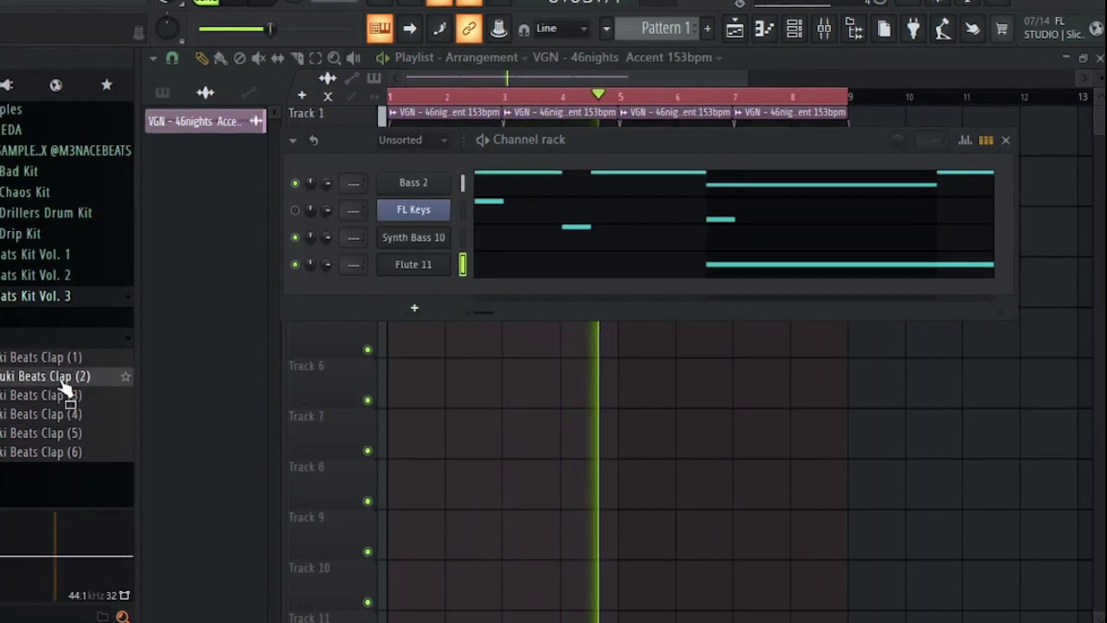
left_click_drag(418, 298, 415, 300)
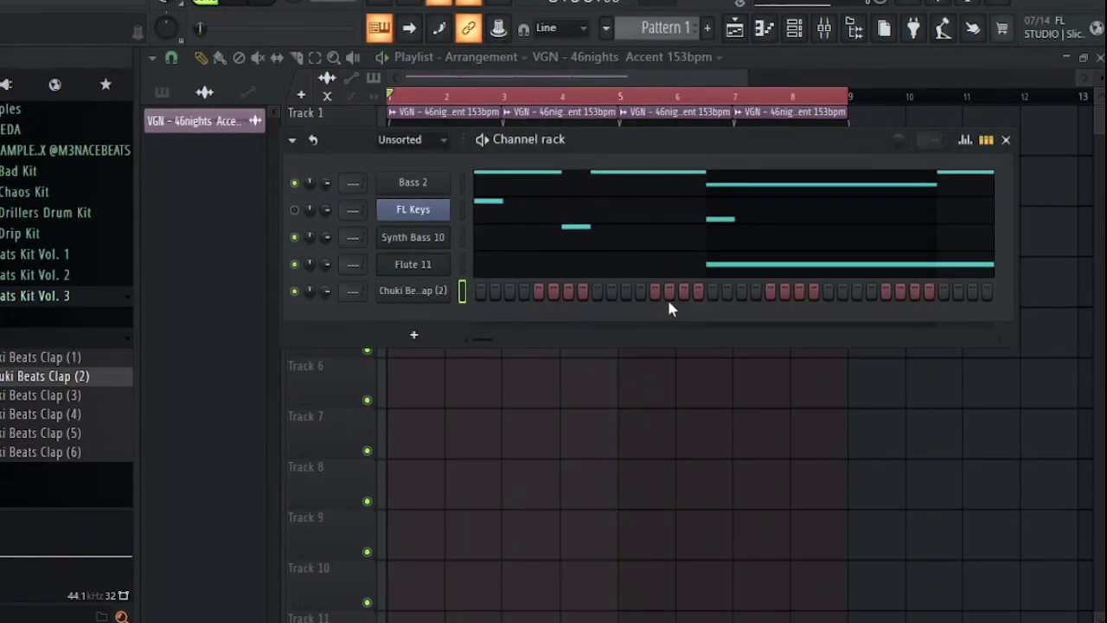
- Place claps on steps 9 and 25 of the Chuki Beats Clap (2) channel and open its piano roll
left_click(596, 294)
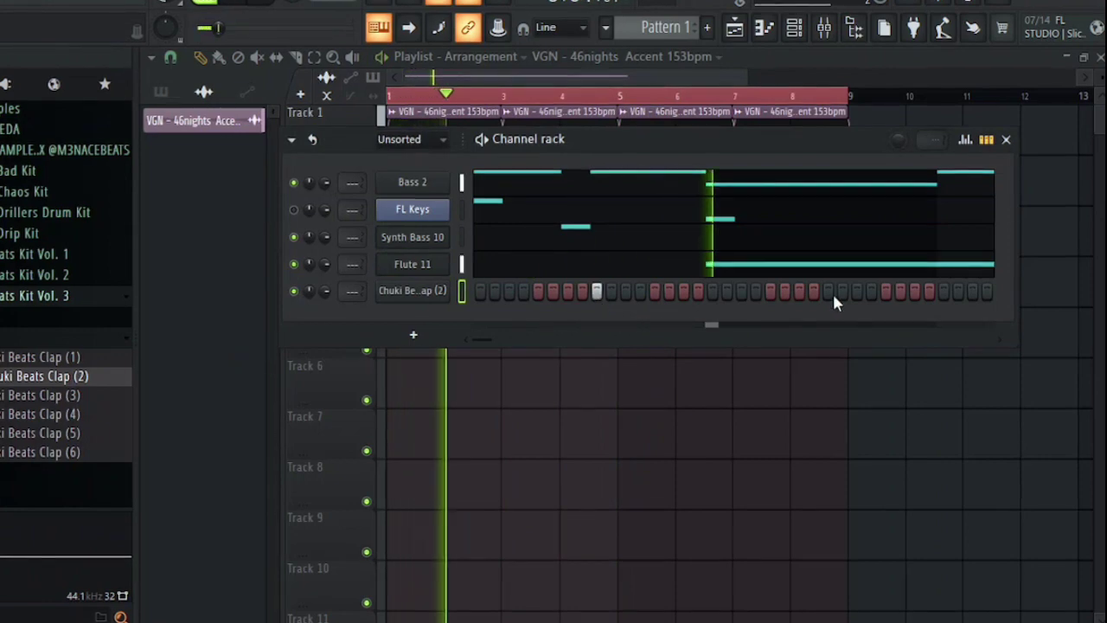
right_click(409, 290)
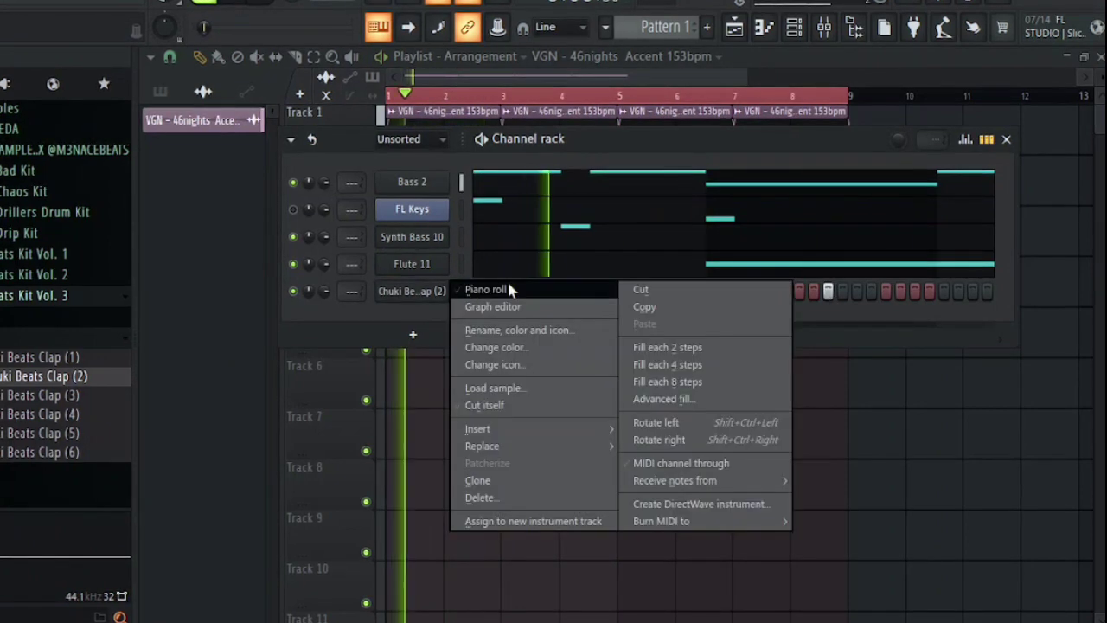
left_click(421, 292)
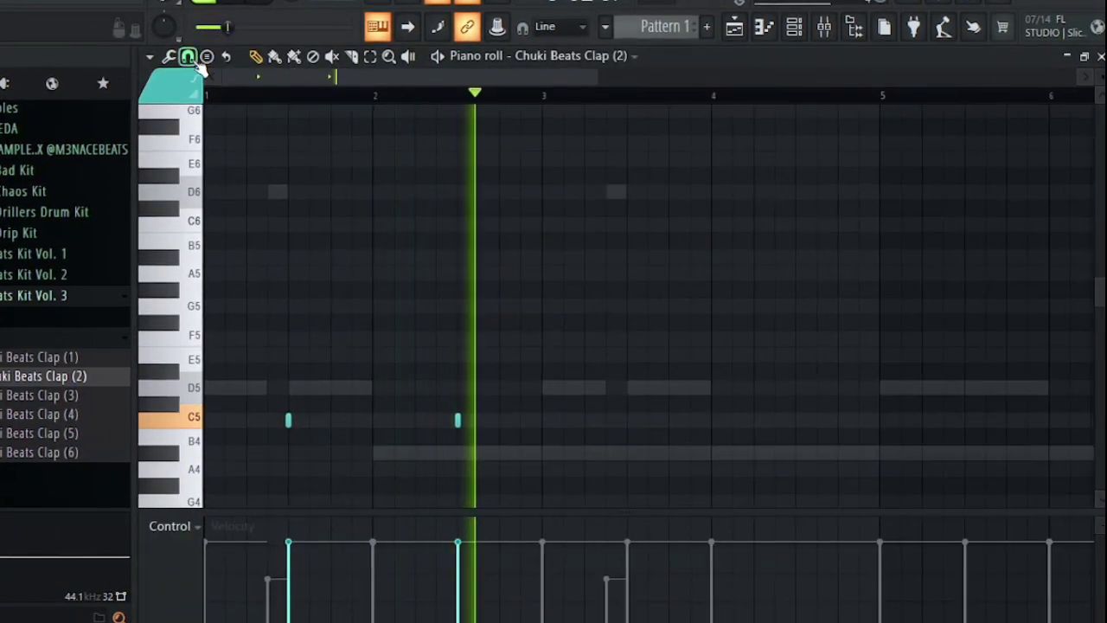
- Snap to whole bars, select the first two bars of claps, and duplicate them three times to fill eight bars
left_click(188, 56)
left_click(204, 330)
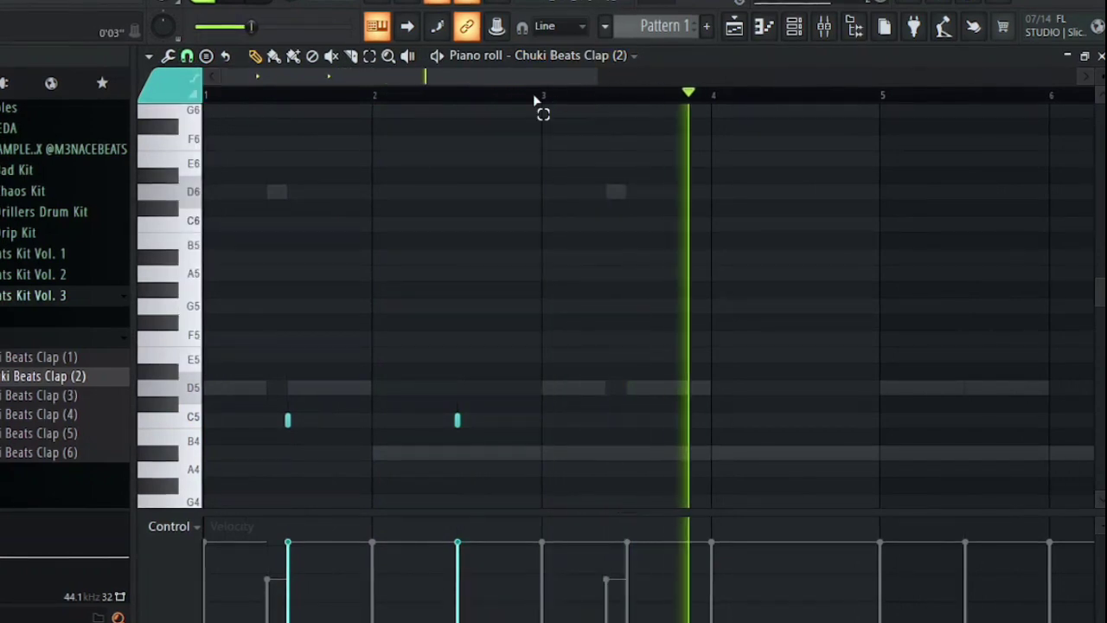
left_click_drag(543, 95, 307, 332)
scroll(346, 334, "down", 2)
key("ctrl+b")
key("ctrl+b")
key("ctrl+b")
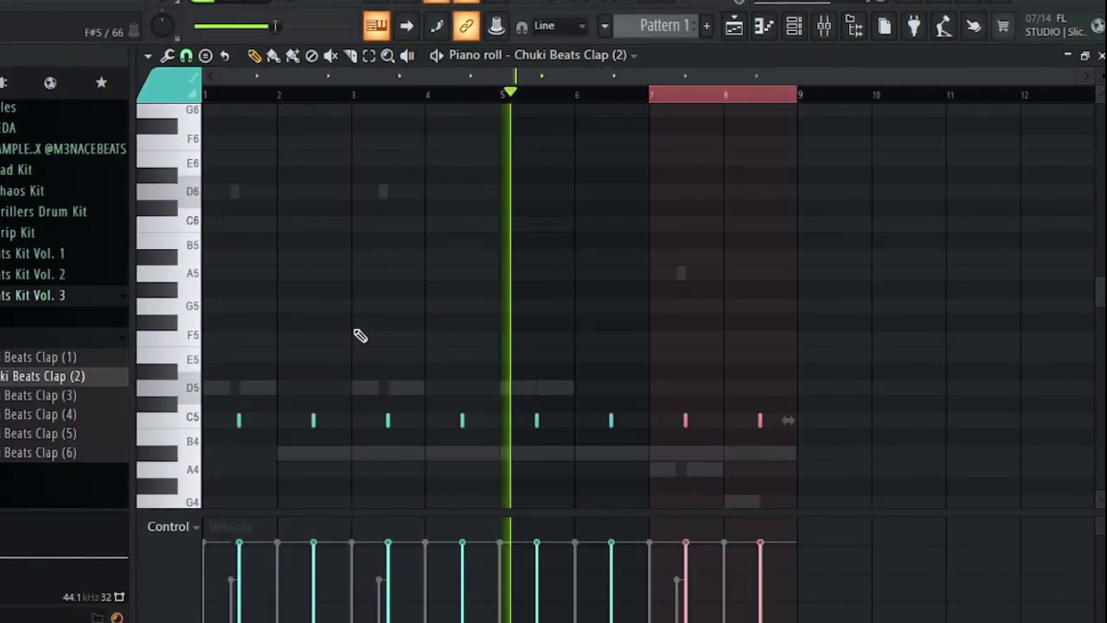
right_click(454, 288)
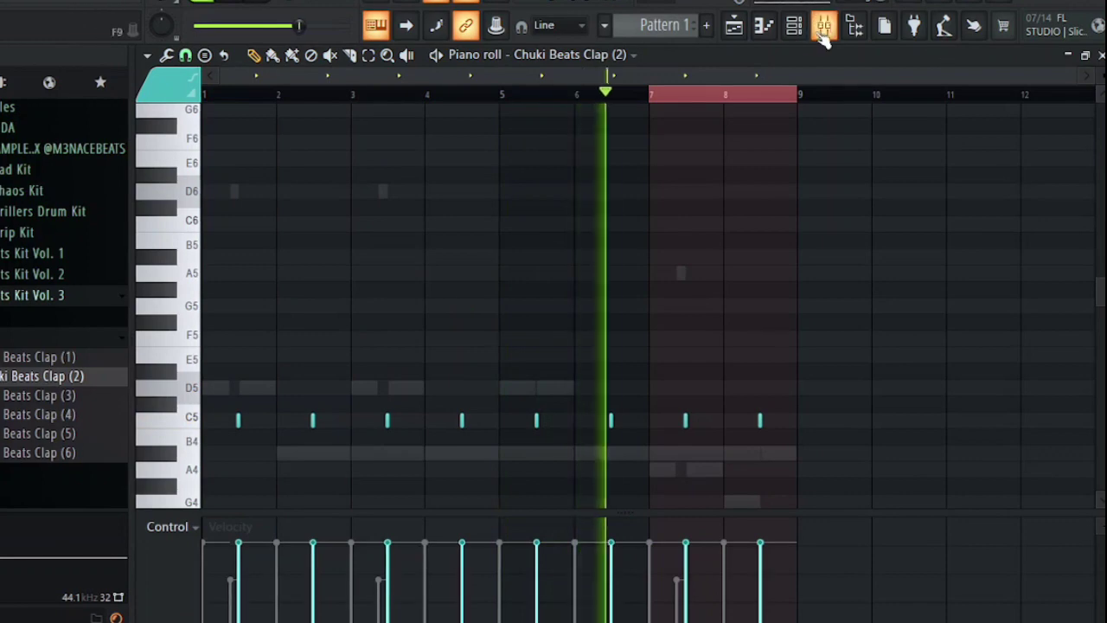
- Add the Chuki Beats Hat (2) sample from Chuki Beats Kit Vol. 3 as a new channel below the clap
left_click(794, 26)
scroll(7, 435, "down", 3)
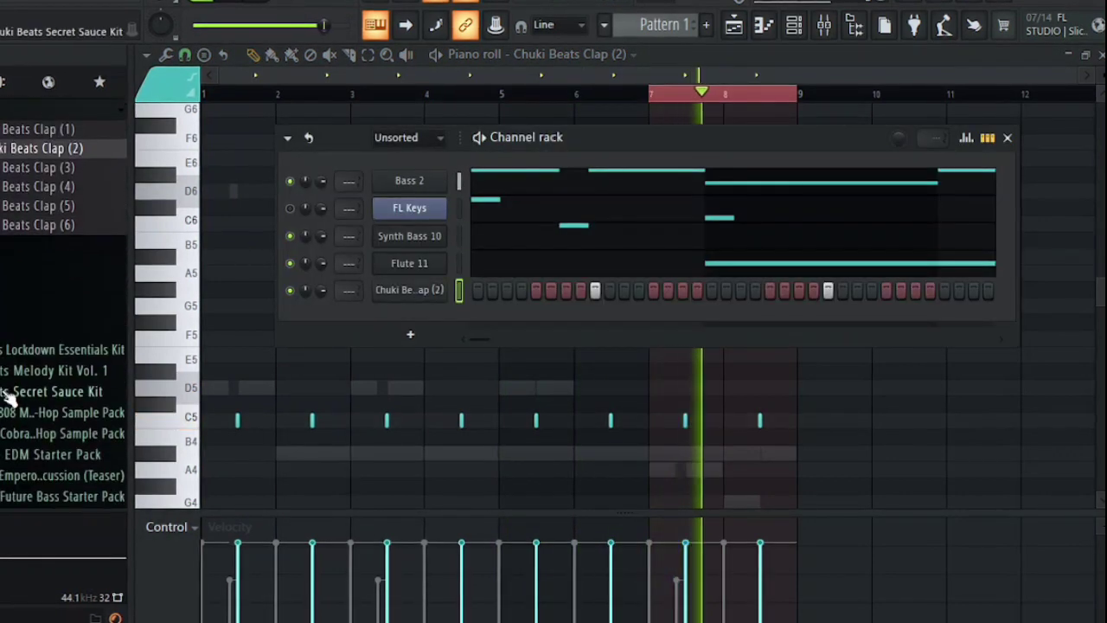
left_click(2, 244)
left_click(38, 338)
left_click_drag(38, 282, 522, 330)
left_click_drag(416, 320, 405, 321)
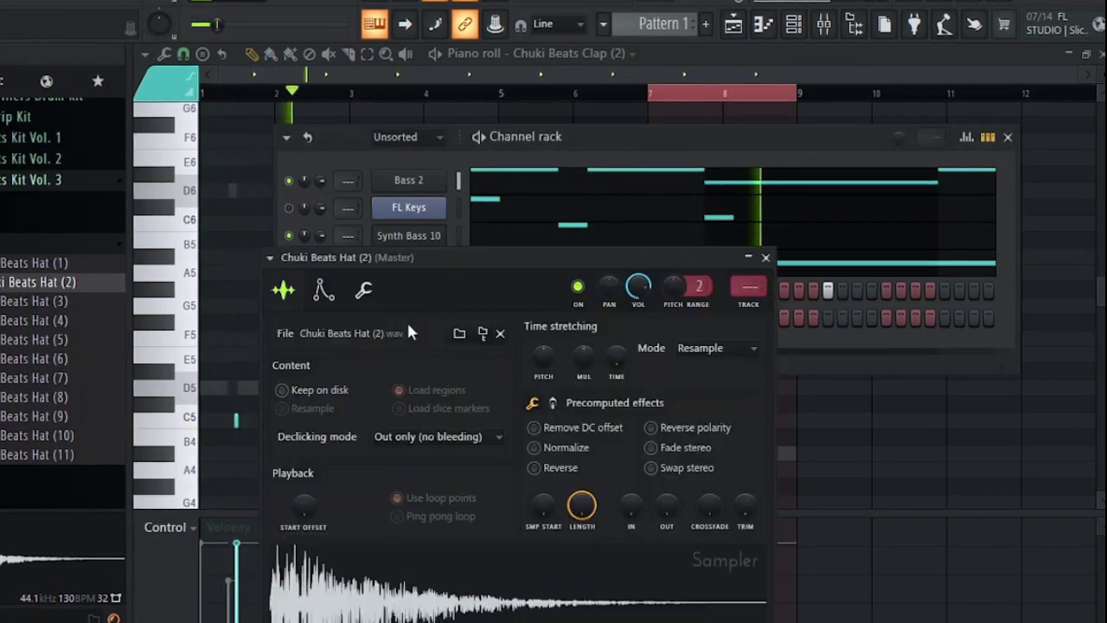
- Load the 140 bpm MIDI hi-hat pattern onto the Chuki Beats Hat (2) channel and open its piano roll
left_click(778, 337)
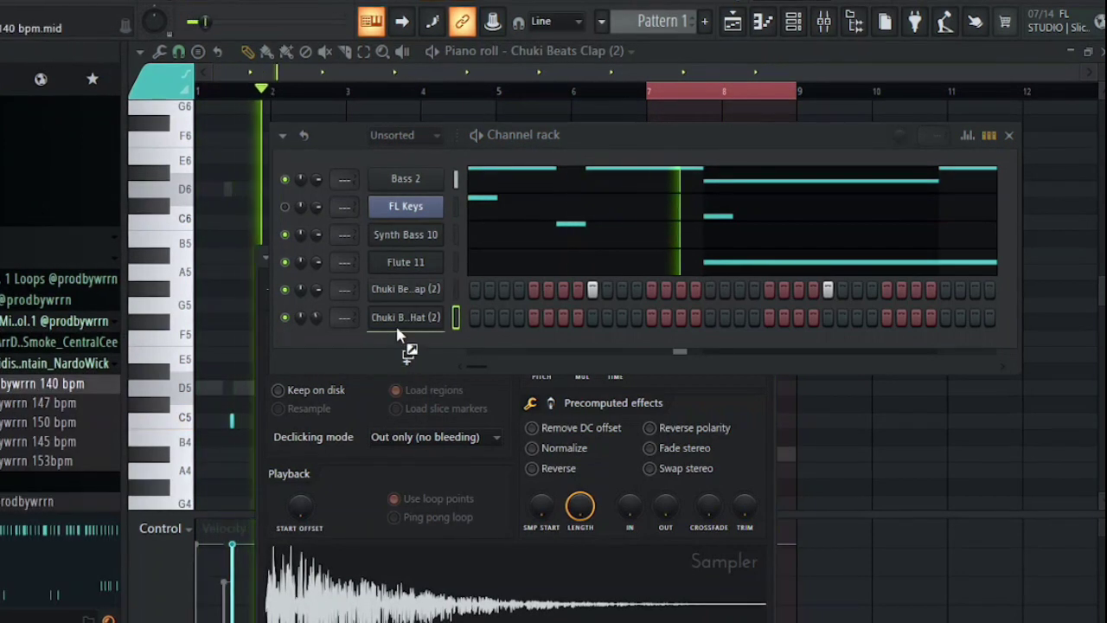
left_click_drag(398, 321, 398, 321)
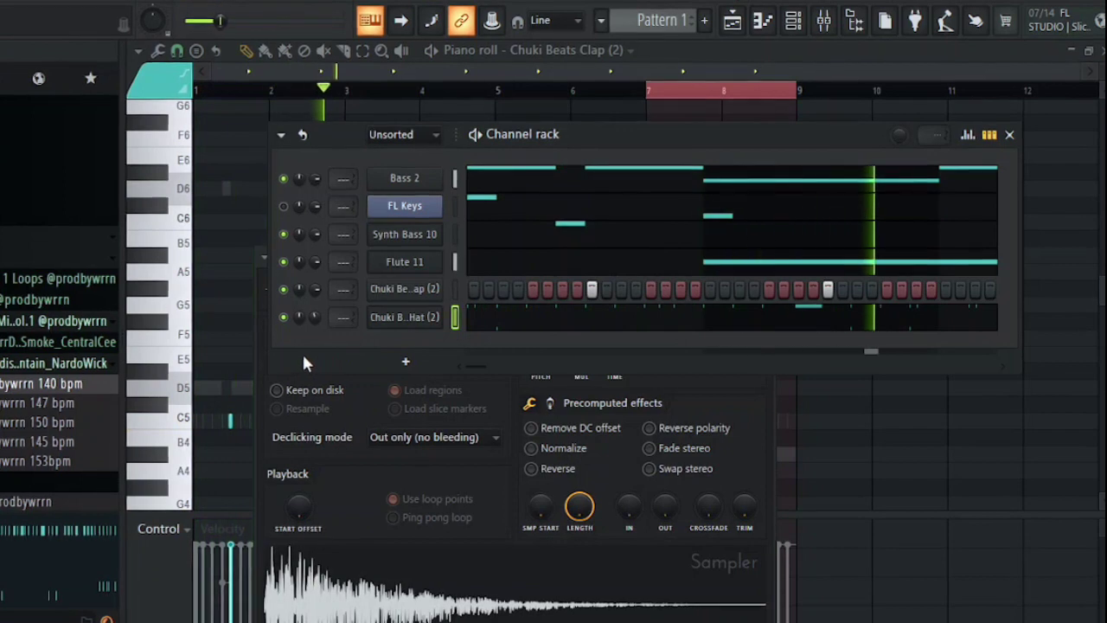
left_click(481, 317)
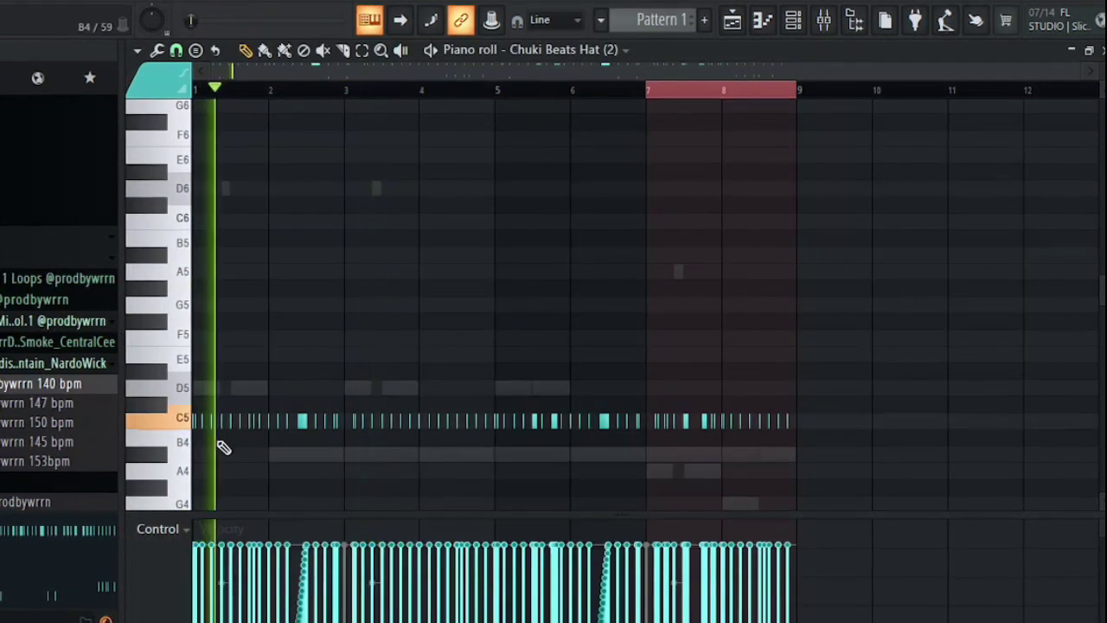
- Adjust the snap setting and delete the first half of the fast C5 hi-hat roll in bar 2
scroll(239, 432, "down", 3)
scroll(346, 384, "up", 5, "ctrl")
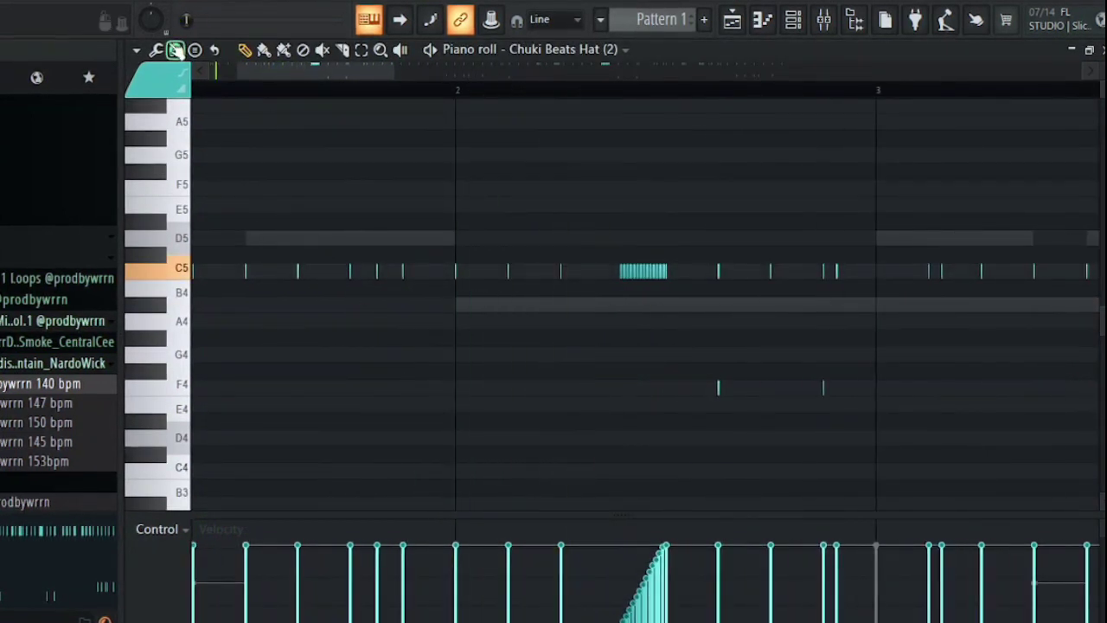
left_click(173, 52)
left_click(209, 292)
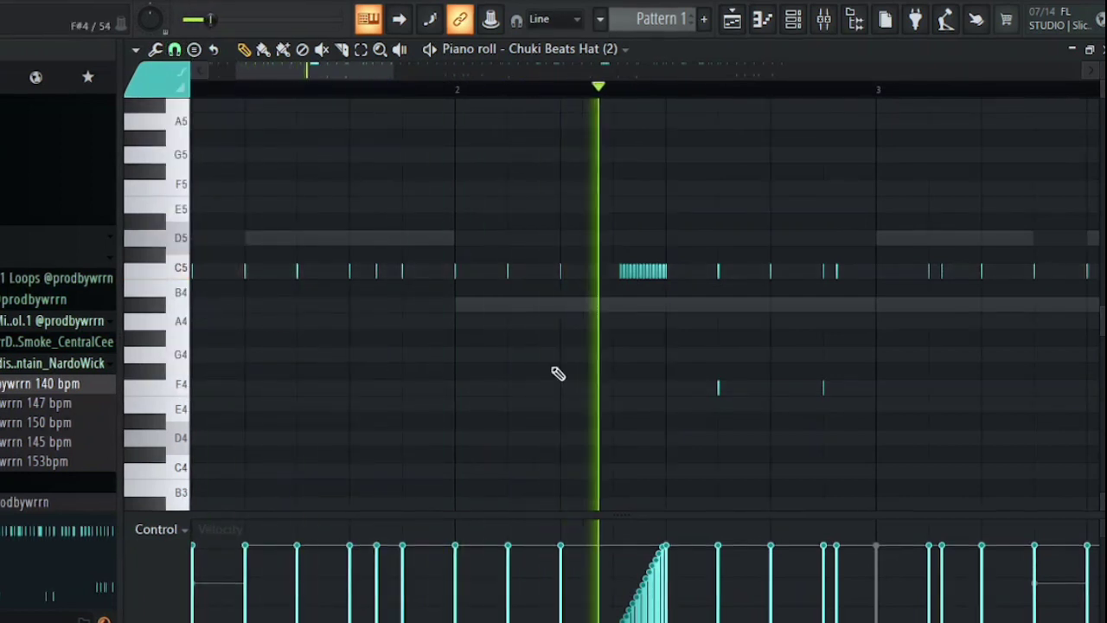
left_click_drag(625, 276, 640, 275)
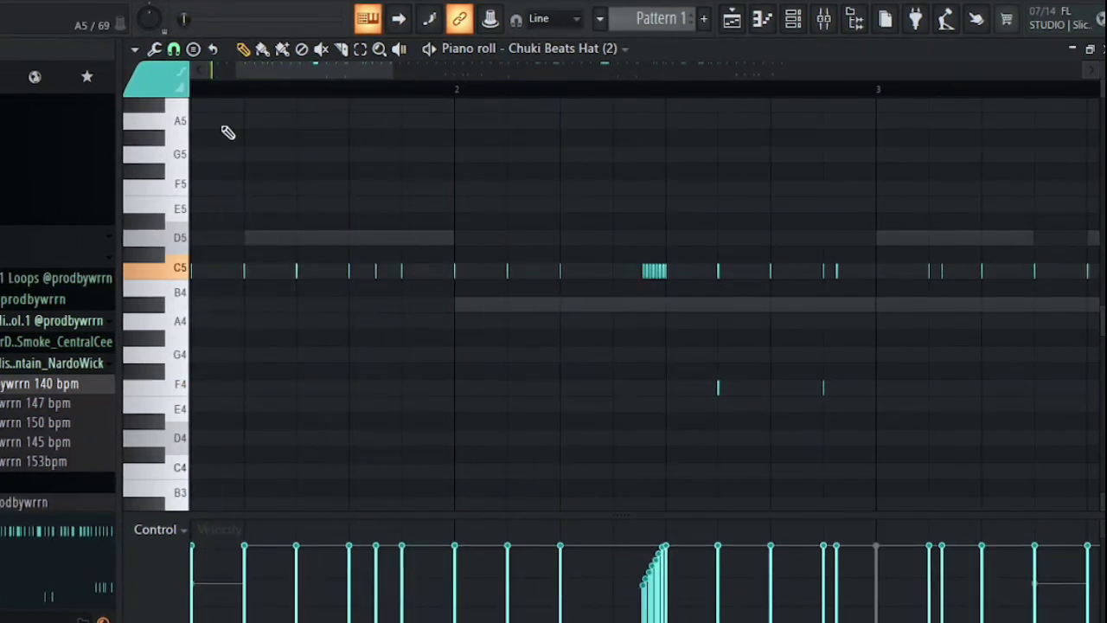
- Set snapping to 1/4 beat and add a C5 note at the start of the shortened hi-hat roll in bar 2
left_click(174, 52)
left_click(186, 279)
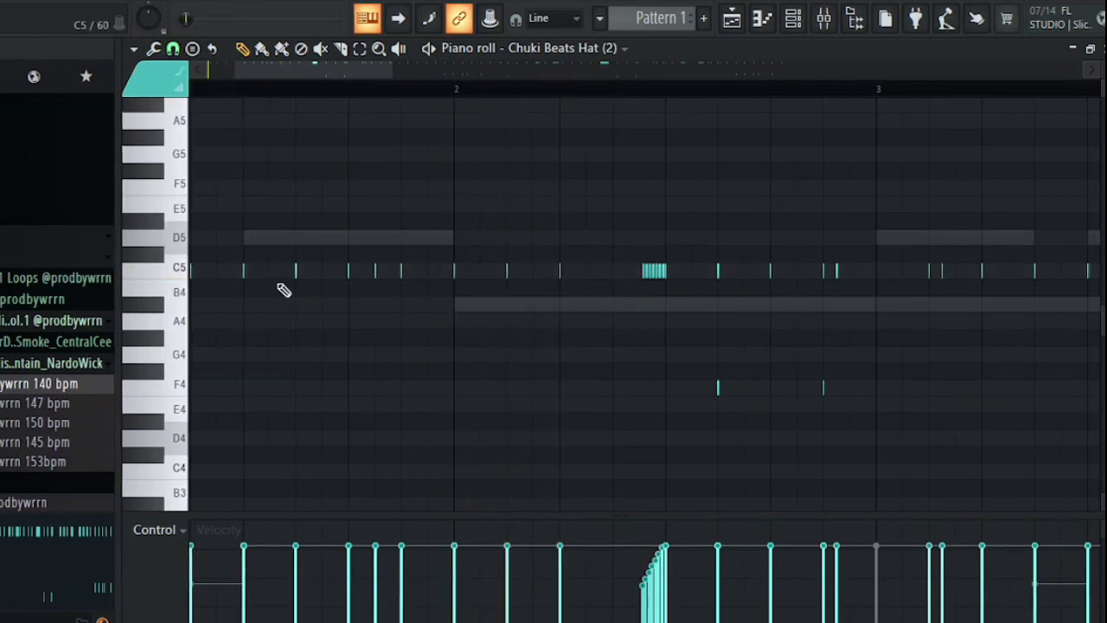
scroll(648, 303, "up", 5, "ctrl")
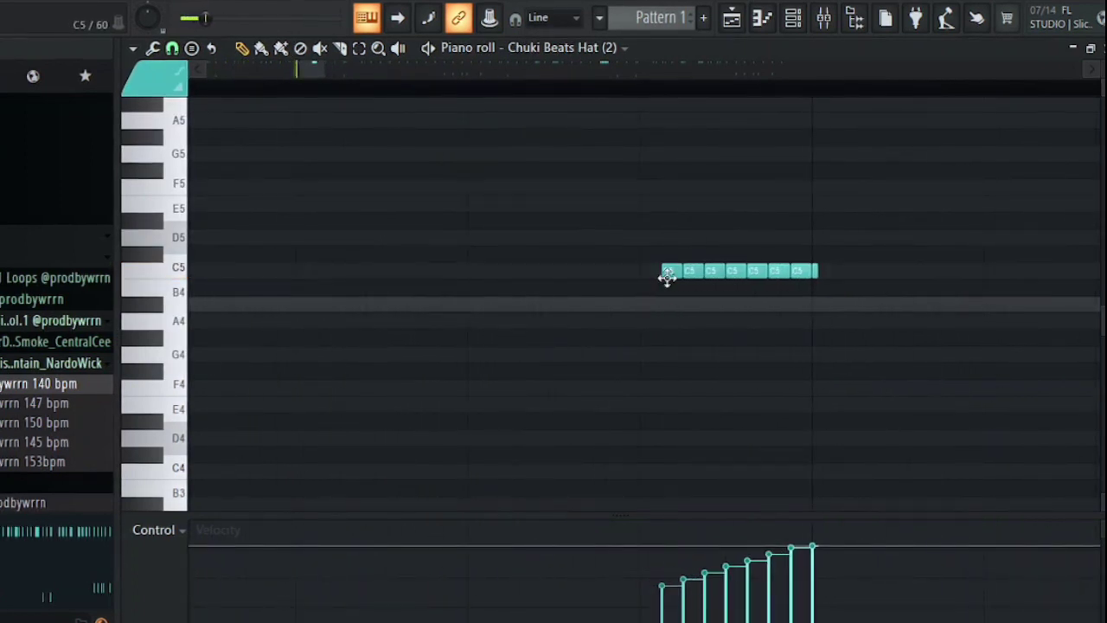
scroll(638, 364, "down", 4, "ctrl")
key("space")
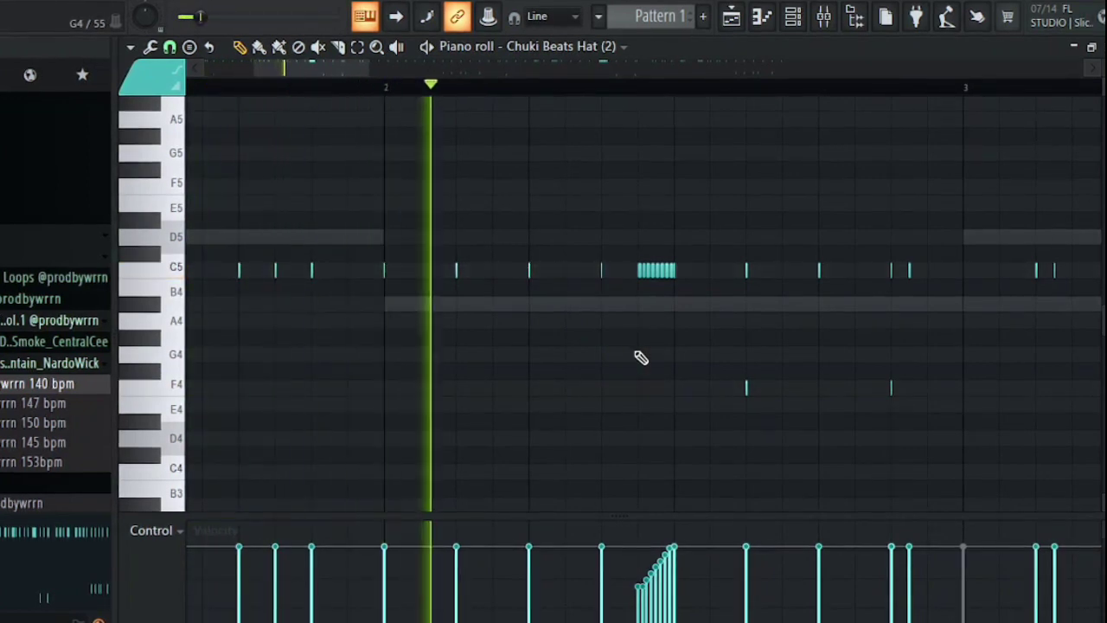
- Replace the bar 2 hi-hat roll with two C5 triplet notes using 1/6 beat snapping, and play it back
scroll(637, 356, "down", 2, "ctrl")
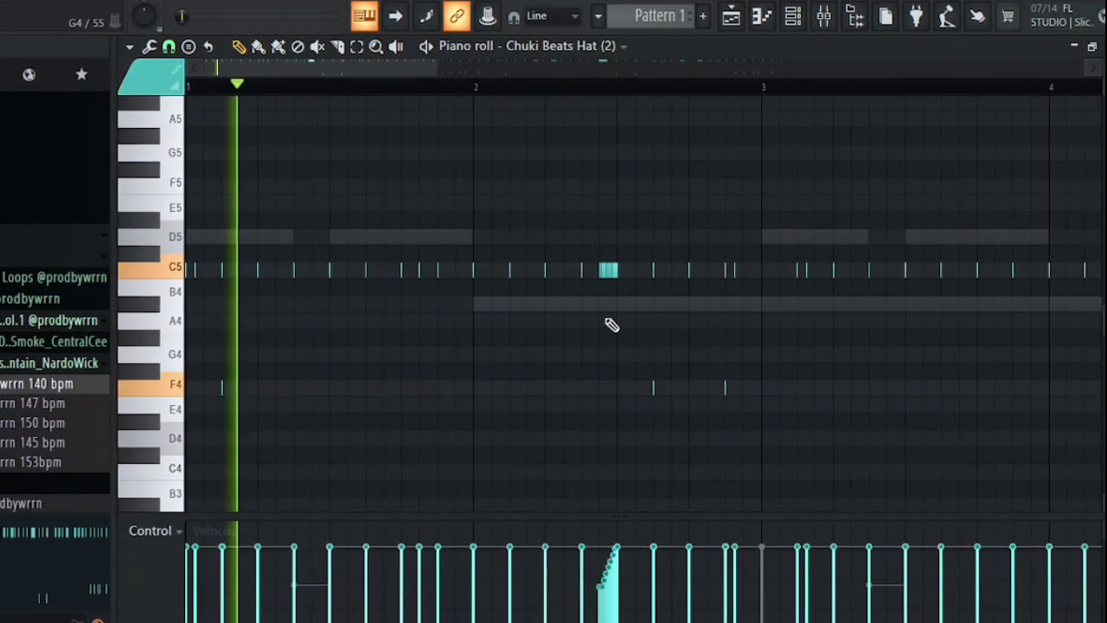
scroll(597, 330, "up", 5, "ctrl")
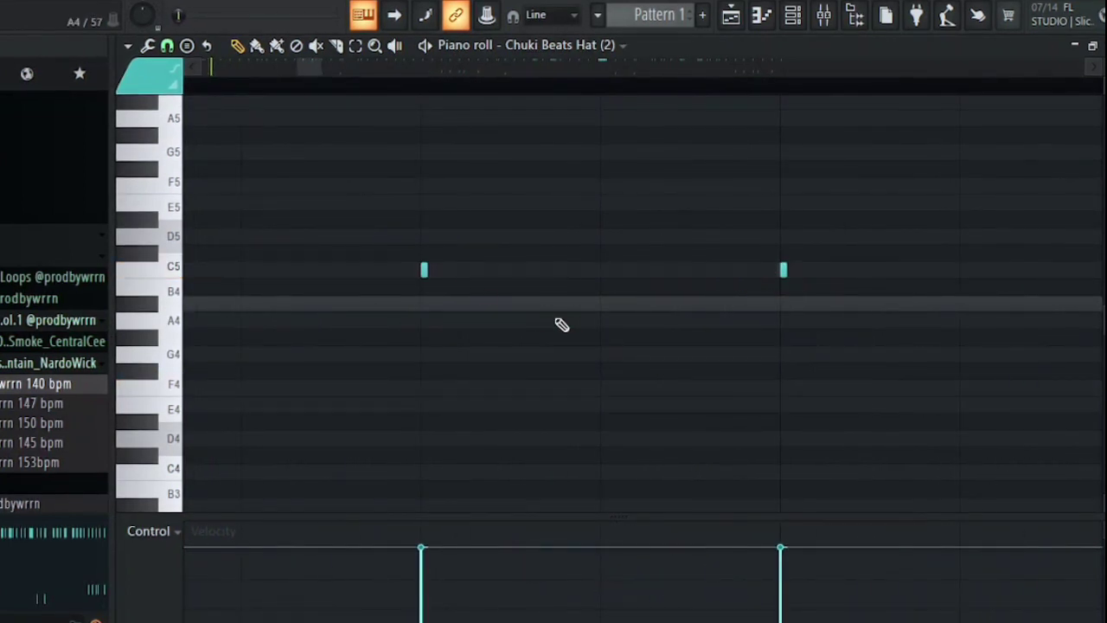
left_click(167, 46)
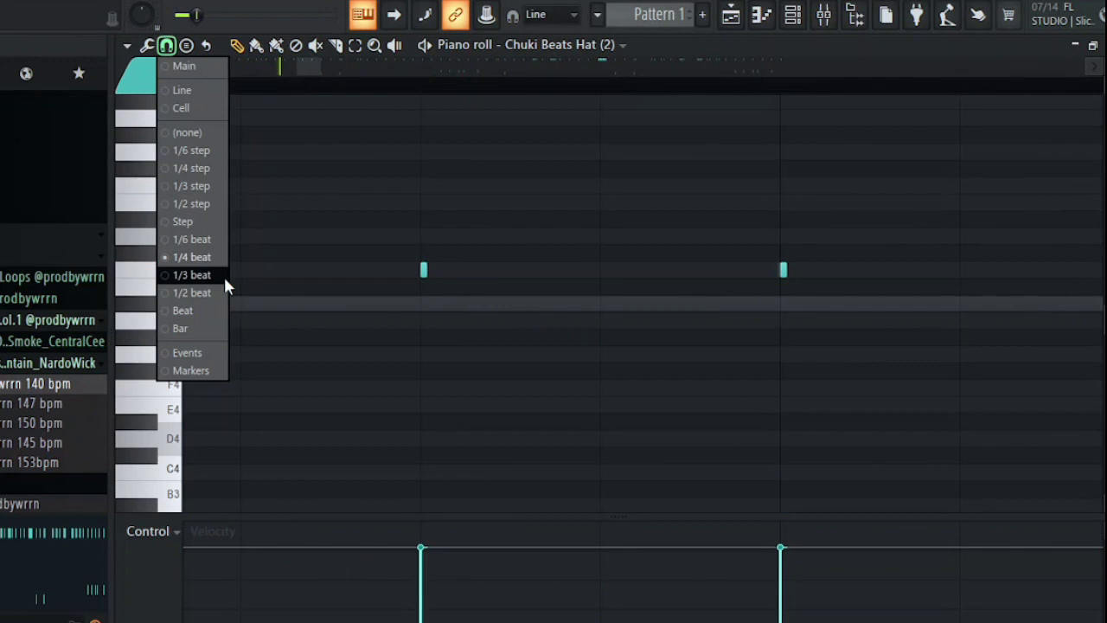
left_click(193, 240)
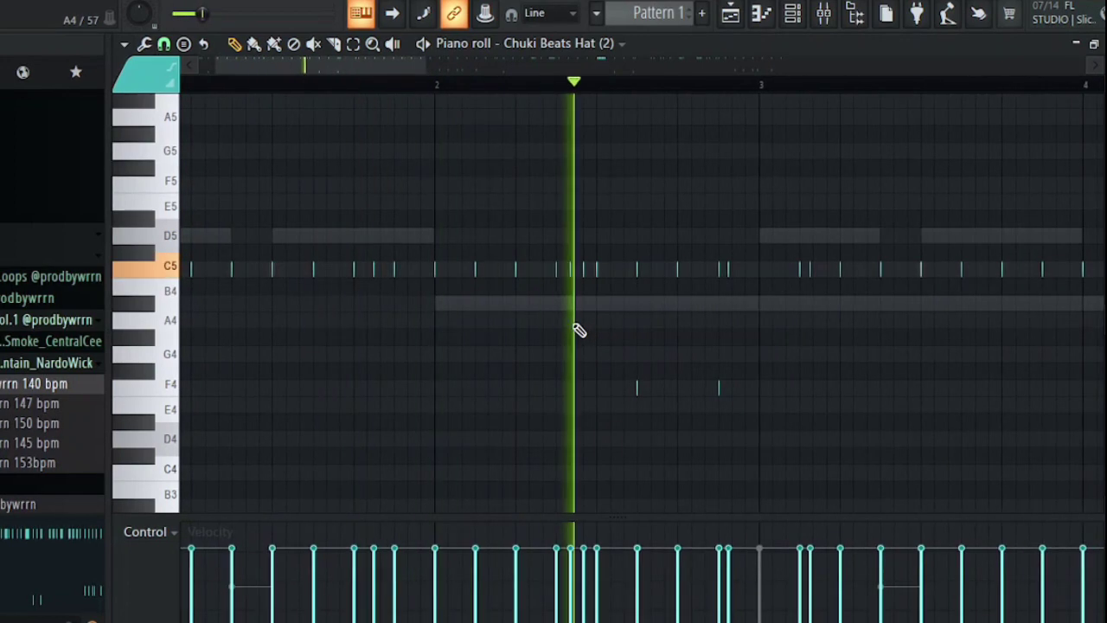
key("space")
key("space")
- Delete the two F4 hi-hat notes and the two C5 triplet notes in bar 2
right_click(637, 387)
right_click(718, 387)
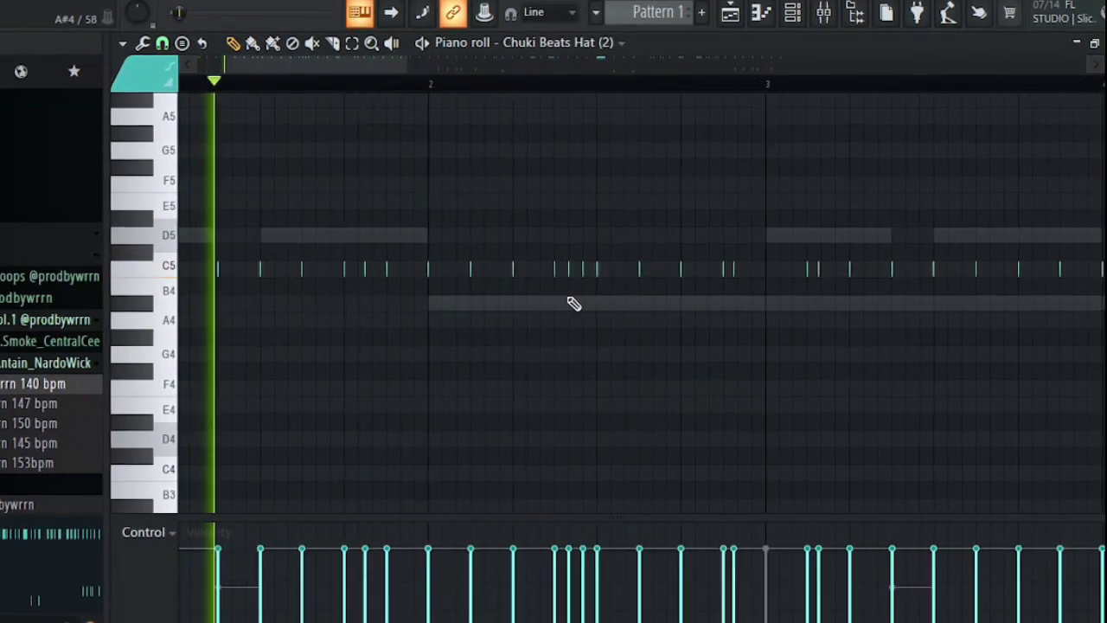
scroll(580, 279, "up", 3)
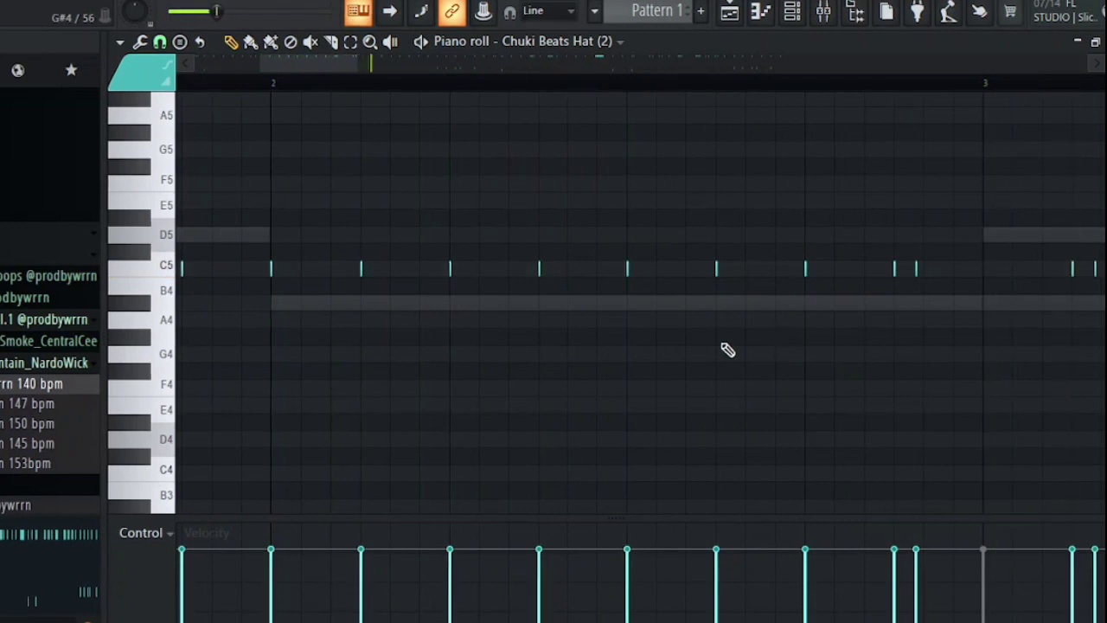
- Set snapping to Bar and delete all hi-hat notes in bars 3 to 8
scroll(410, 363, "down", 4)
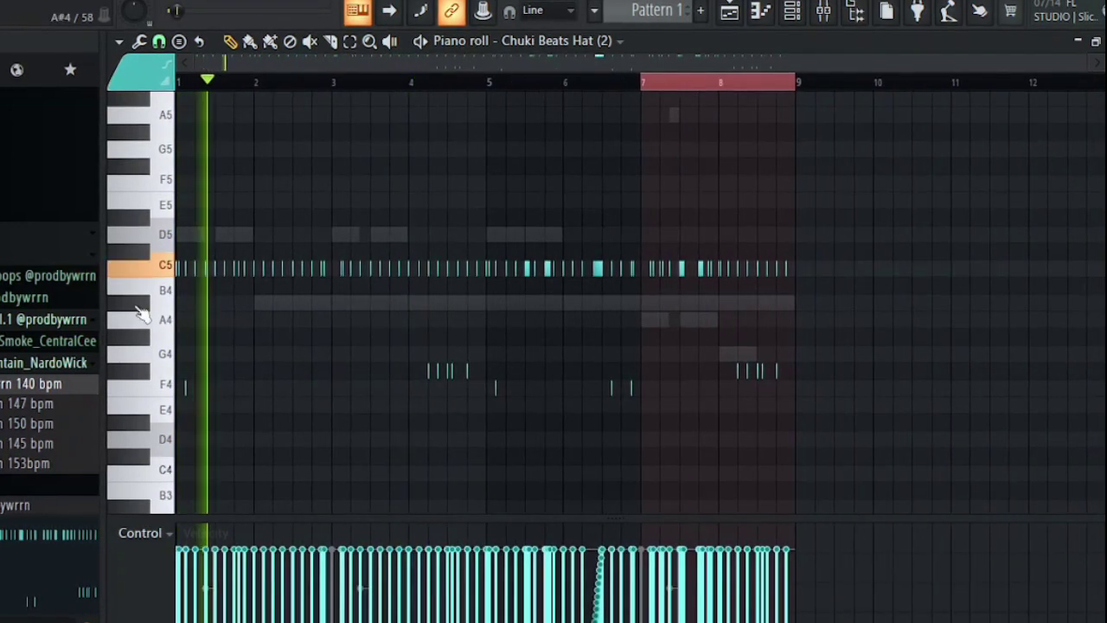
left_click(158, 42)
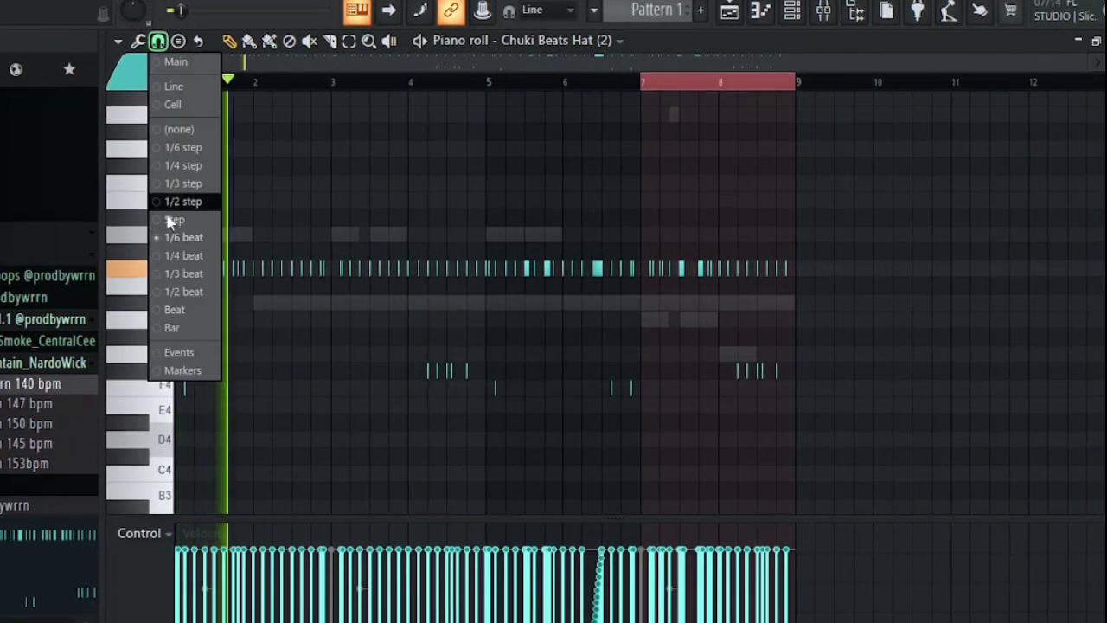
left_click(190, 321)
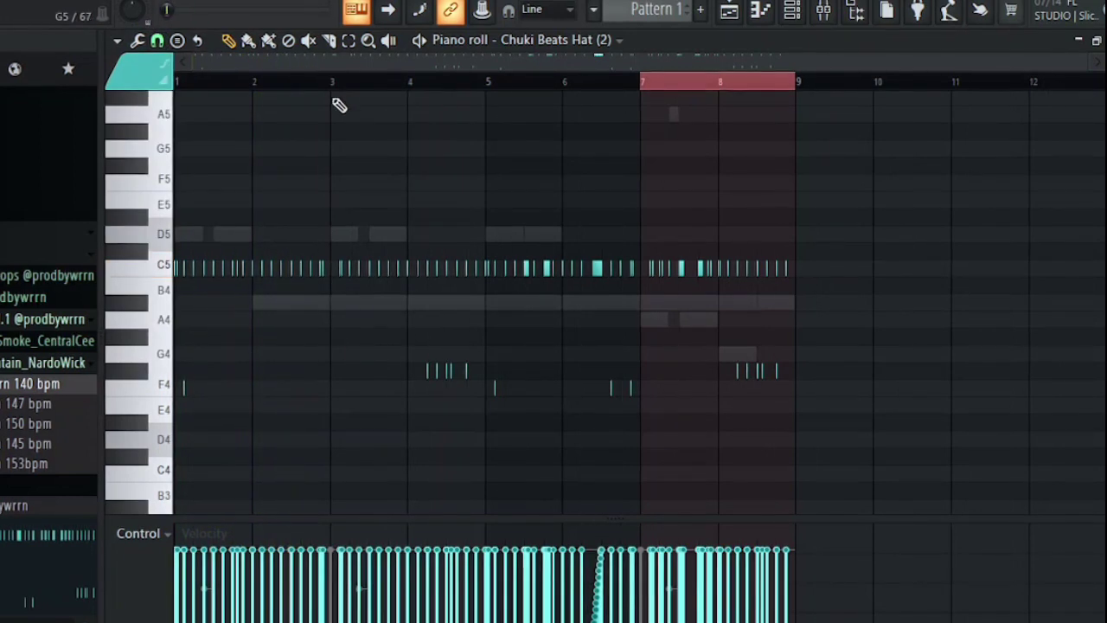
left_click_drag(343, 97, 784, 139)
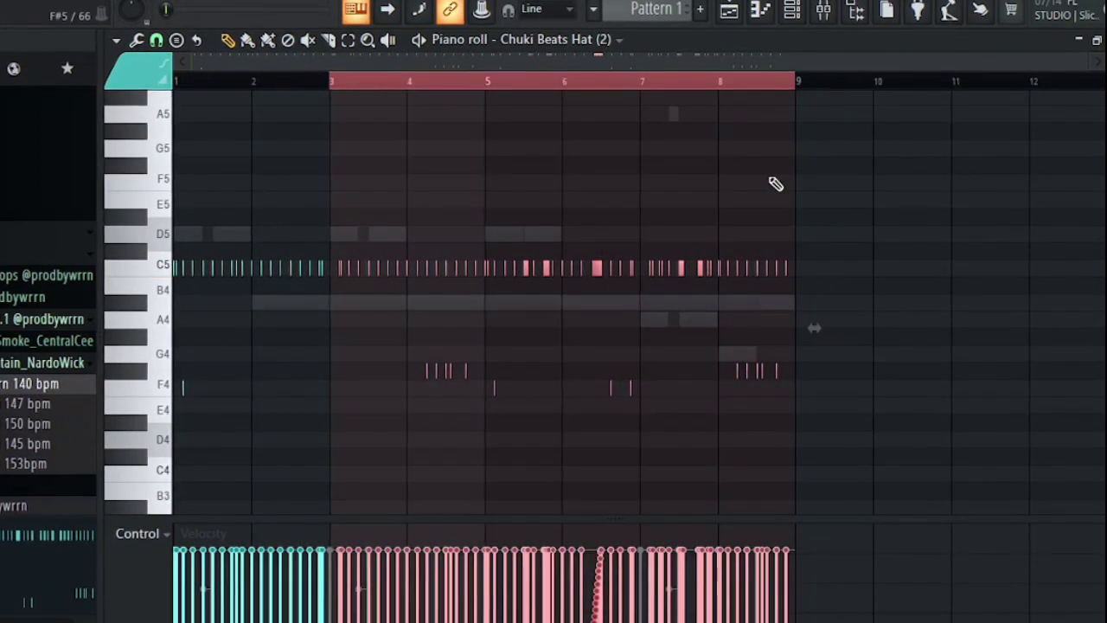
key("Delete")
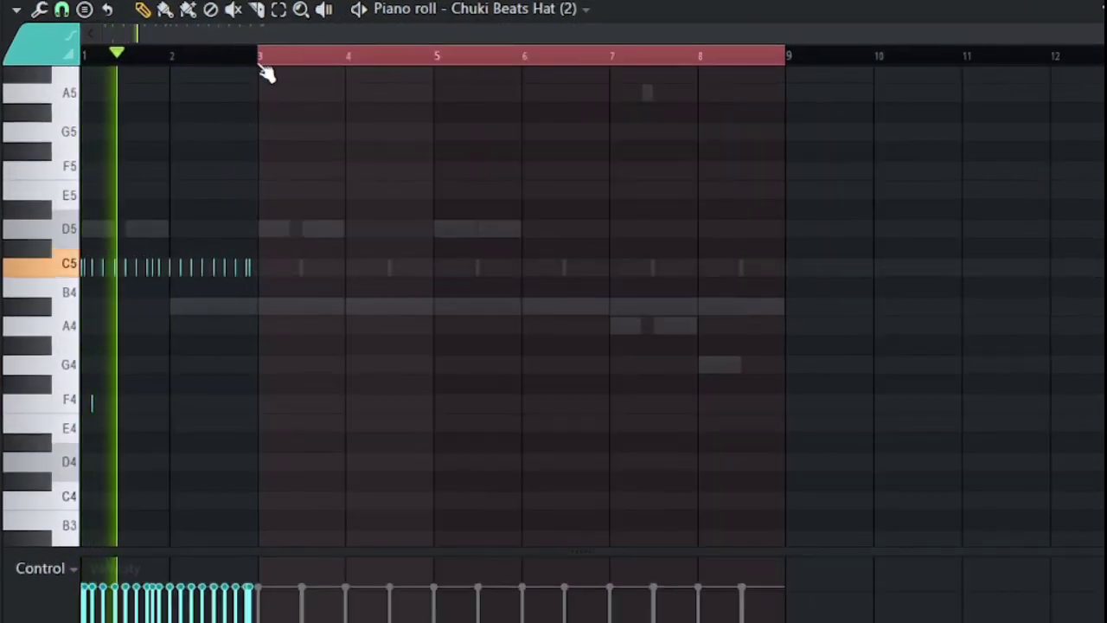
- Select the hi-hat notes in bars 1 and 2 and duplicate them three times to fill bars 3 to 8
left_click_drag(262, 66, 87, 66)
key("ctrl+b")
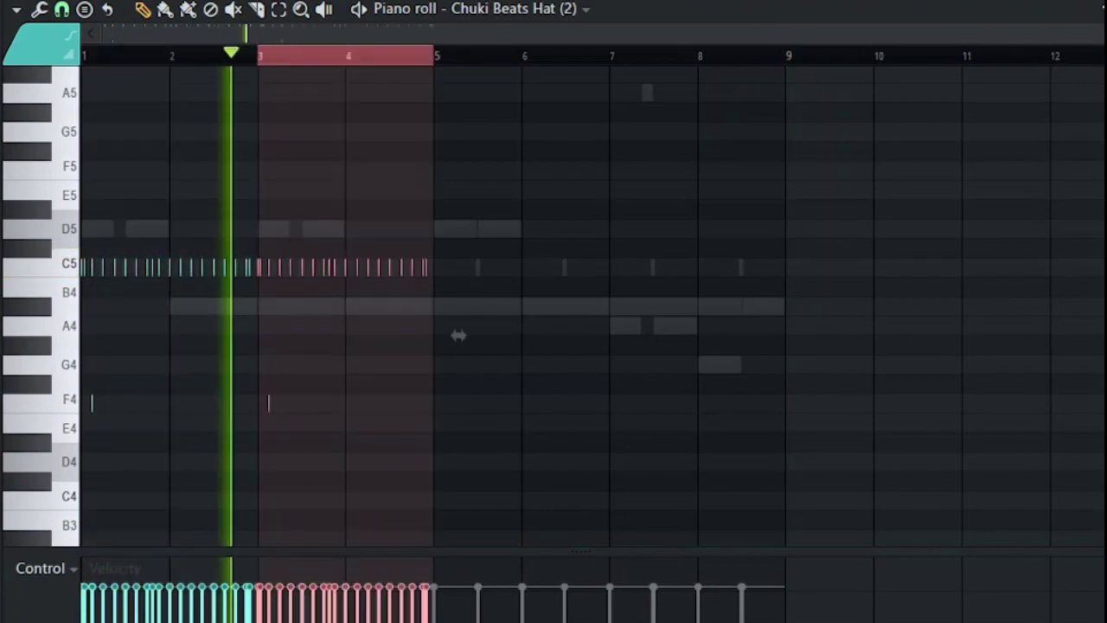
key("ctrl+b")
key("ctrl+b")
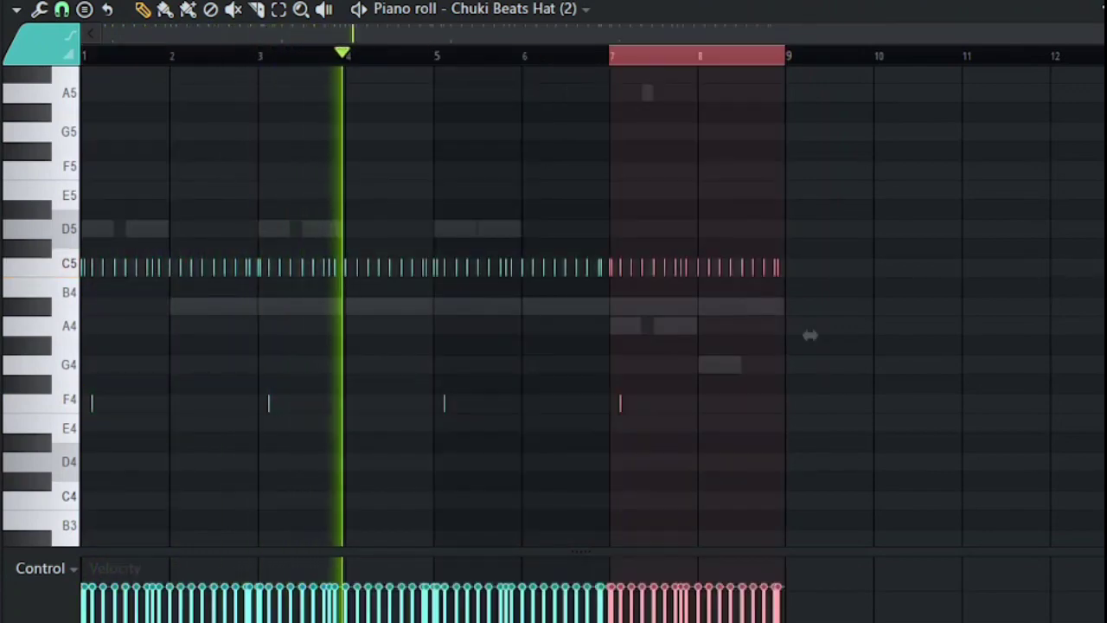
- Delete the F4 note and the extra C5 note near the start of bar 3, and play the hi-hats back
scroll(247, 371, "up", 5)
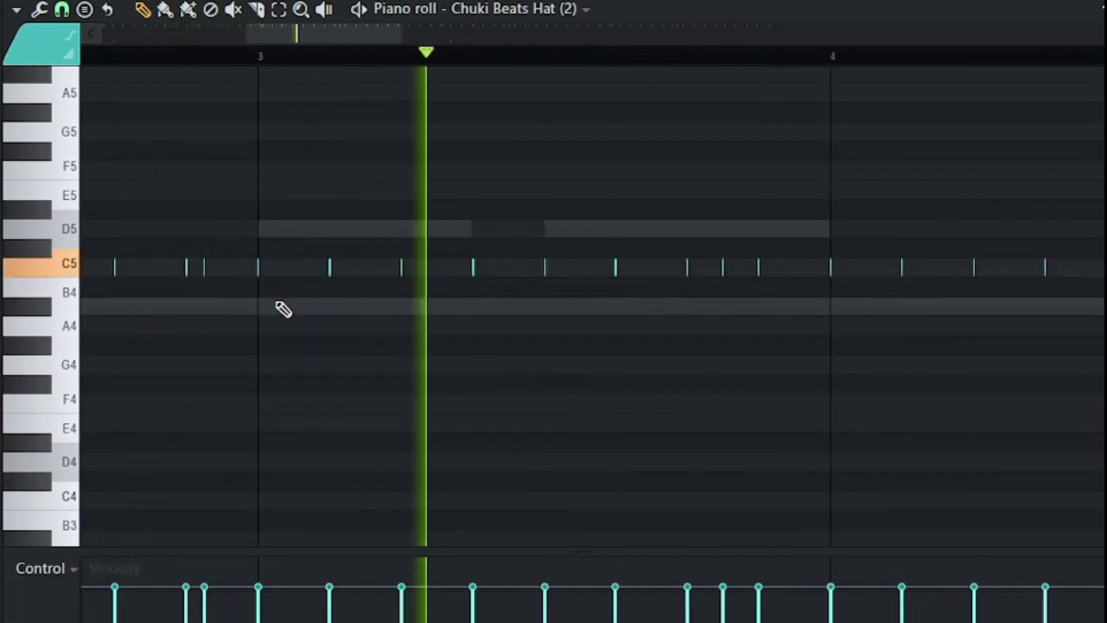
scroll(281, 344, "down", 3)
scroll(281, 344, "down", 3)
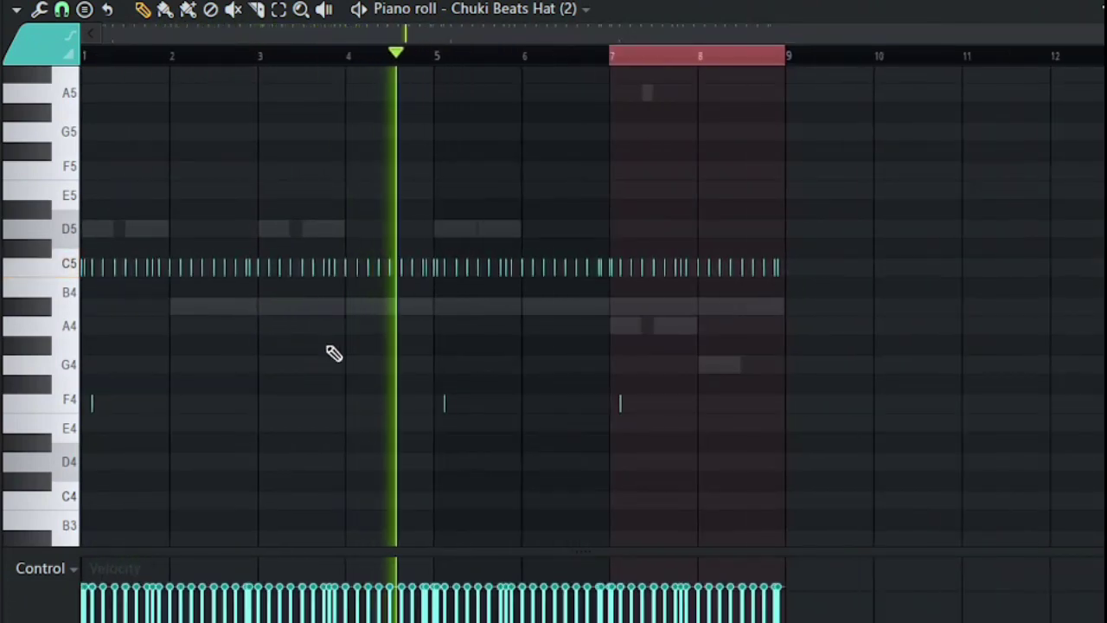
key("space")
key("space")
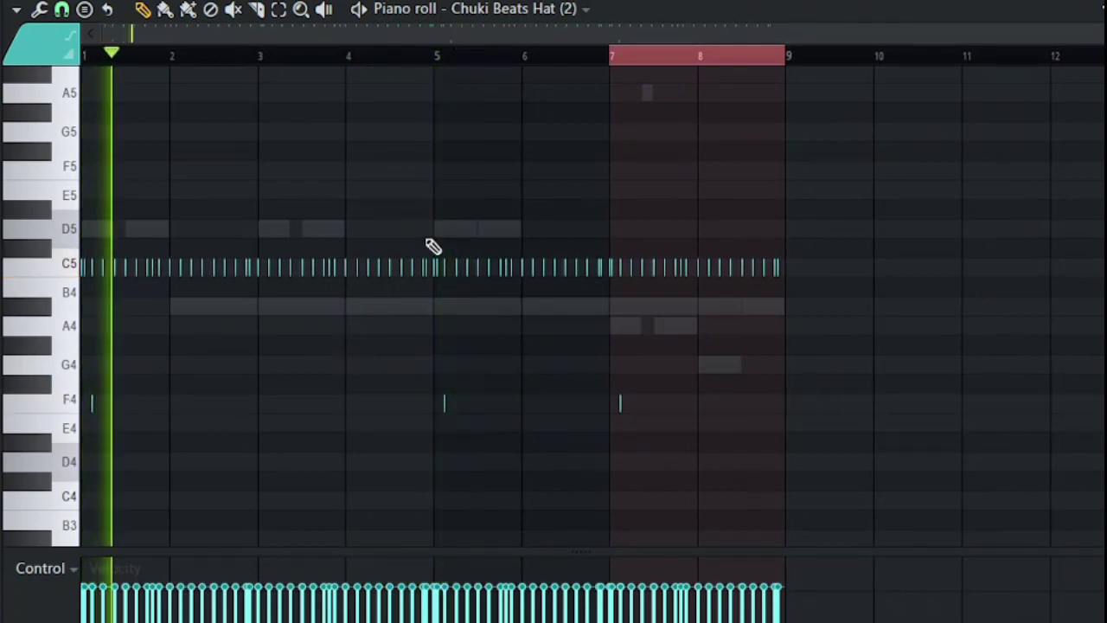
key("space")
key("space")
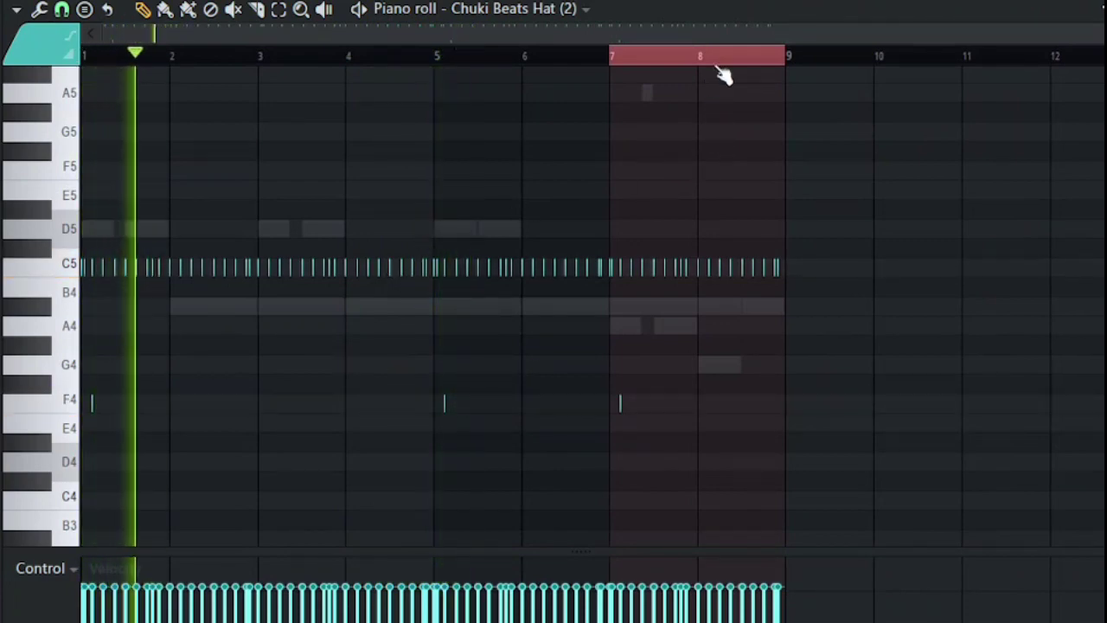
- Replace the hi-hats in bars 5 to 8 with two copies of bars 3 and 4, and delete the F4 note in bar 1
left_click_drag(793, 57, 438, 168)
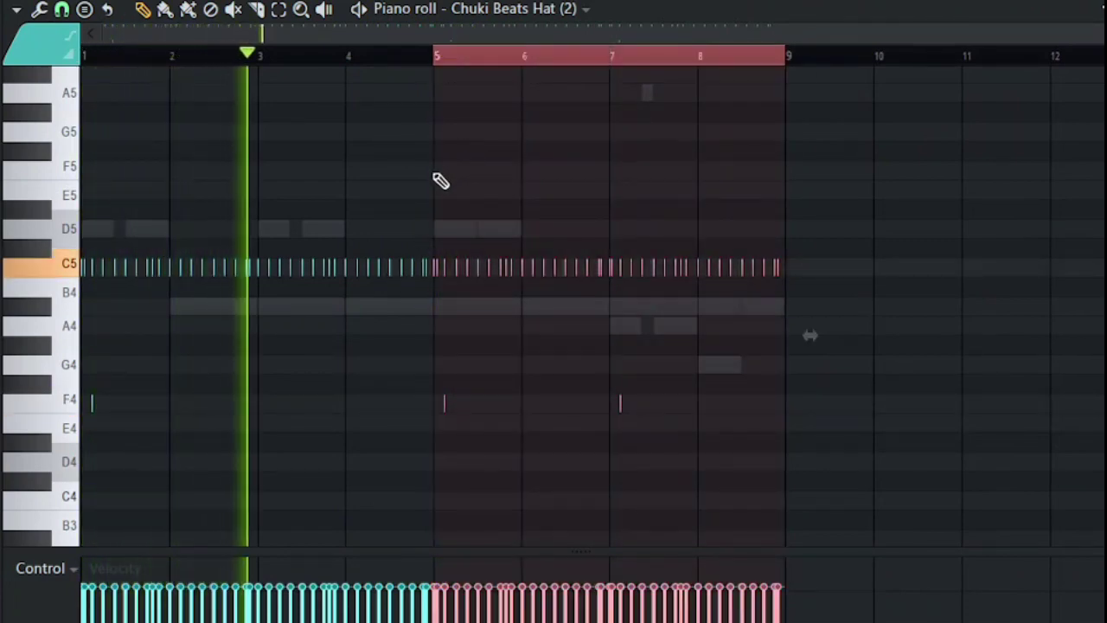
key("Delete")
left_click_drag(441, 76, 257, 127)
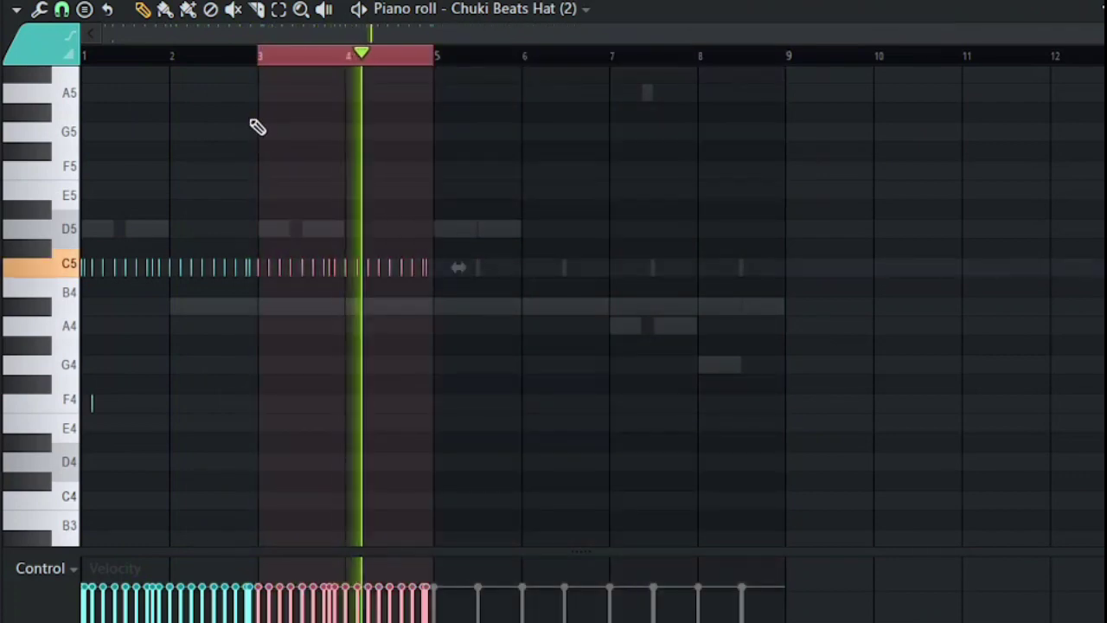
key("ctrl+b")
key("ctrl+b")
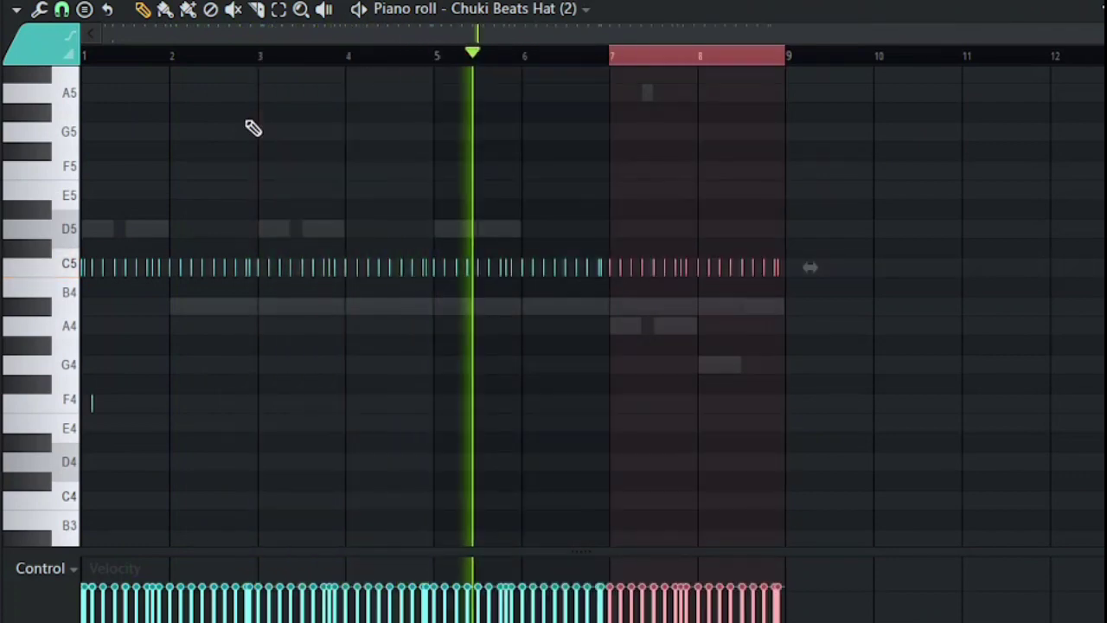
right_click(416, 383)
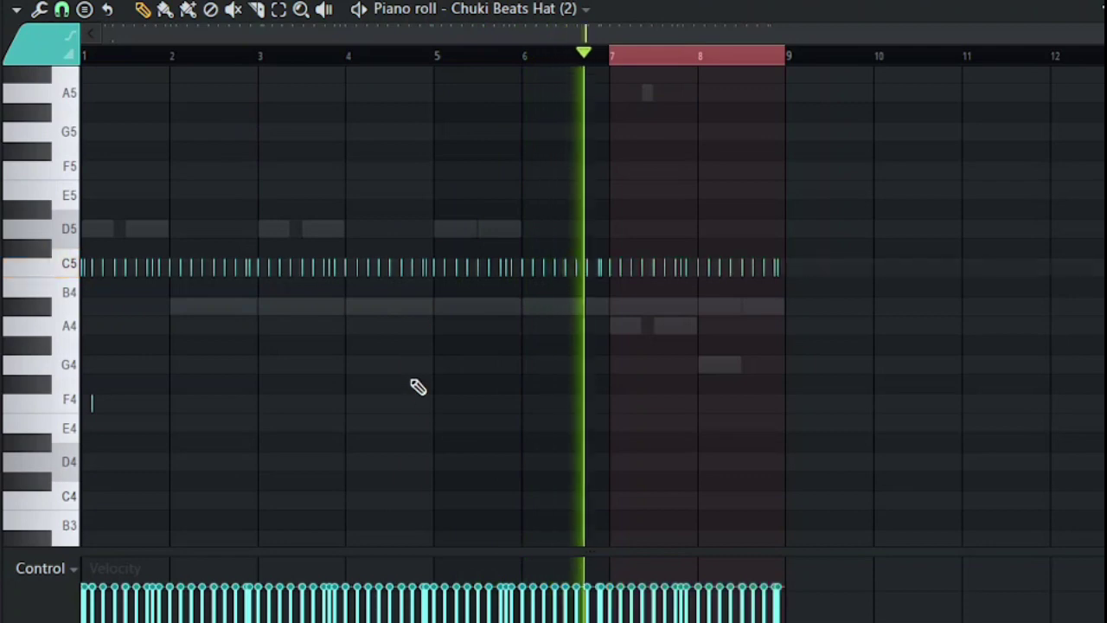
right_click(151, 413)
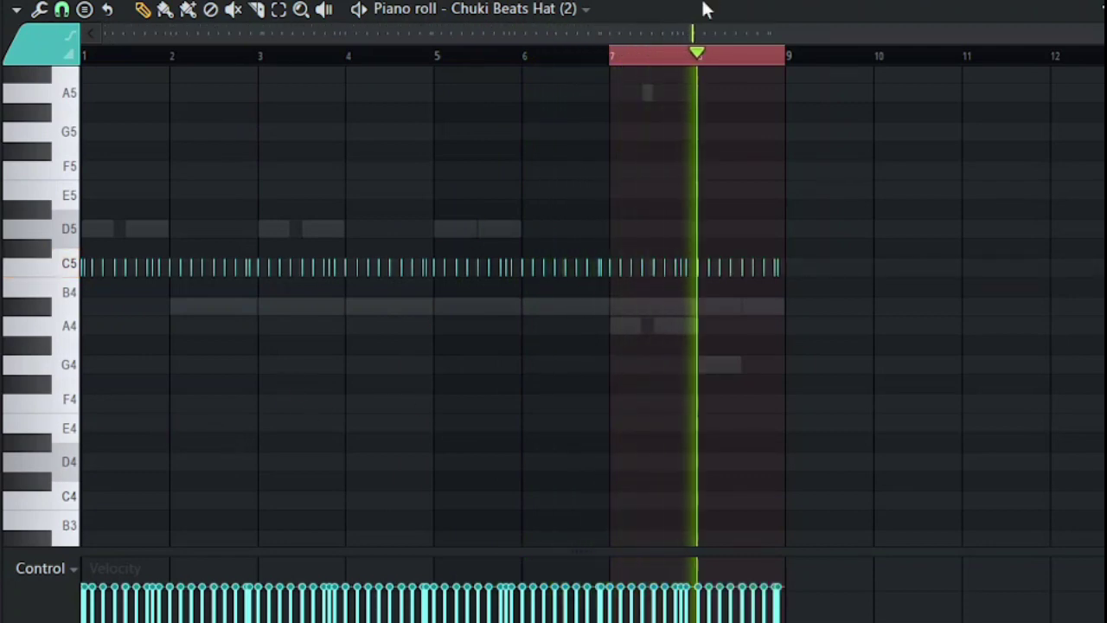
- Show the channel rack and play back the full pattern with the new hi-hats
key("F6")
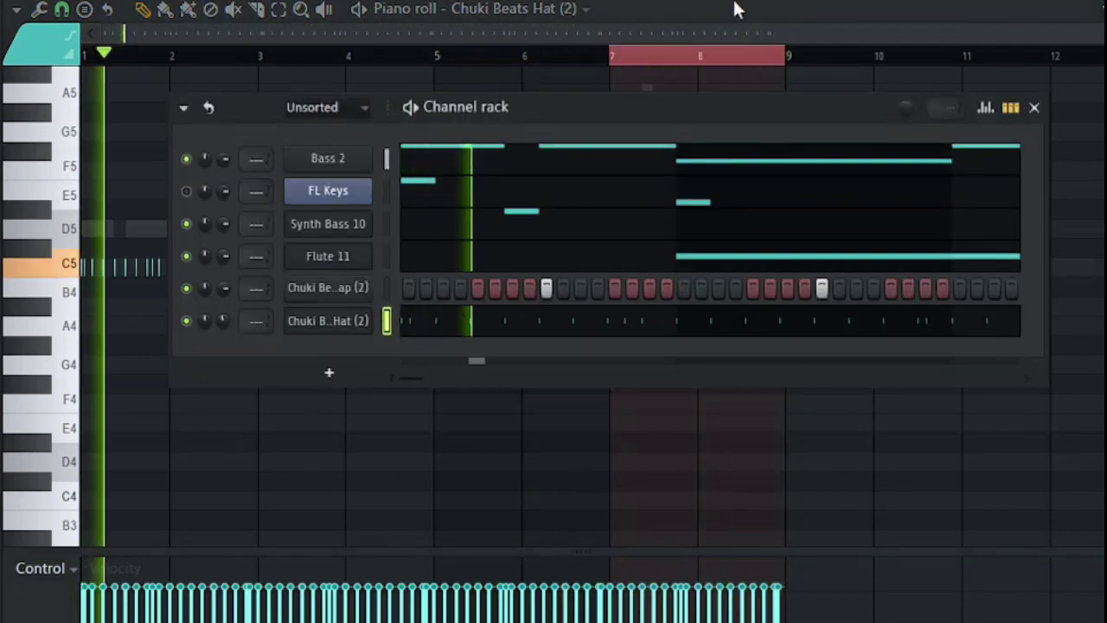
key("space")
key("space")
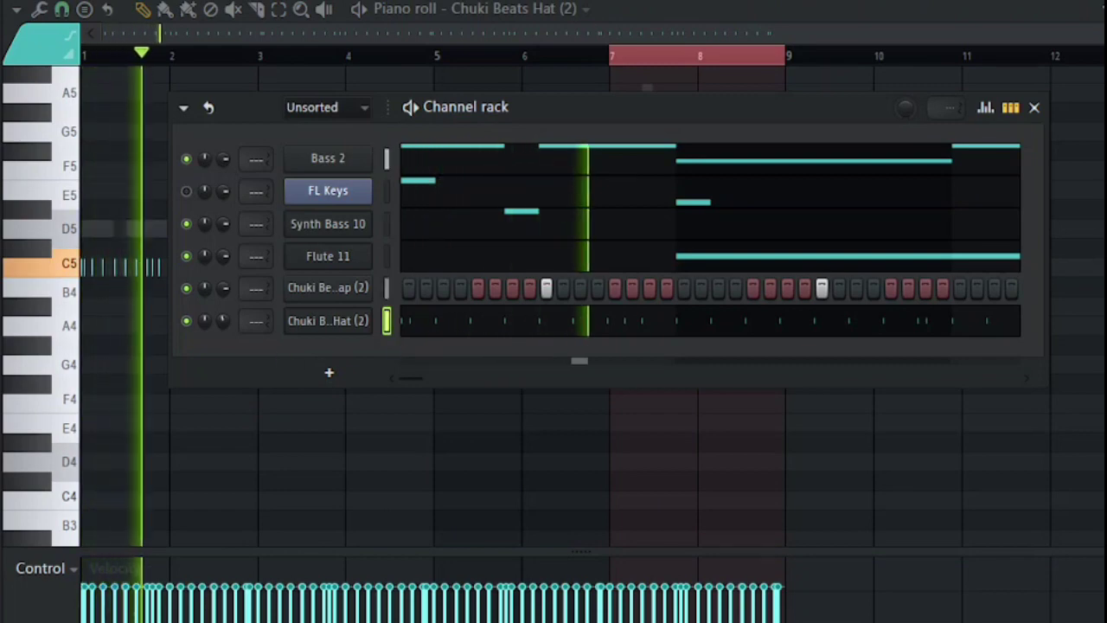
key("space")
key("space")
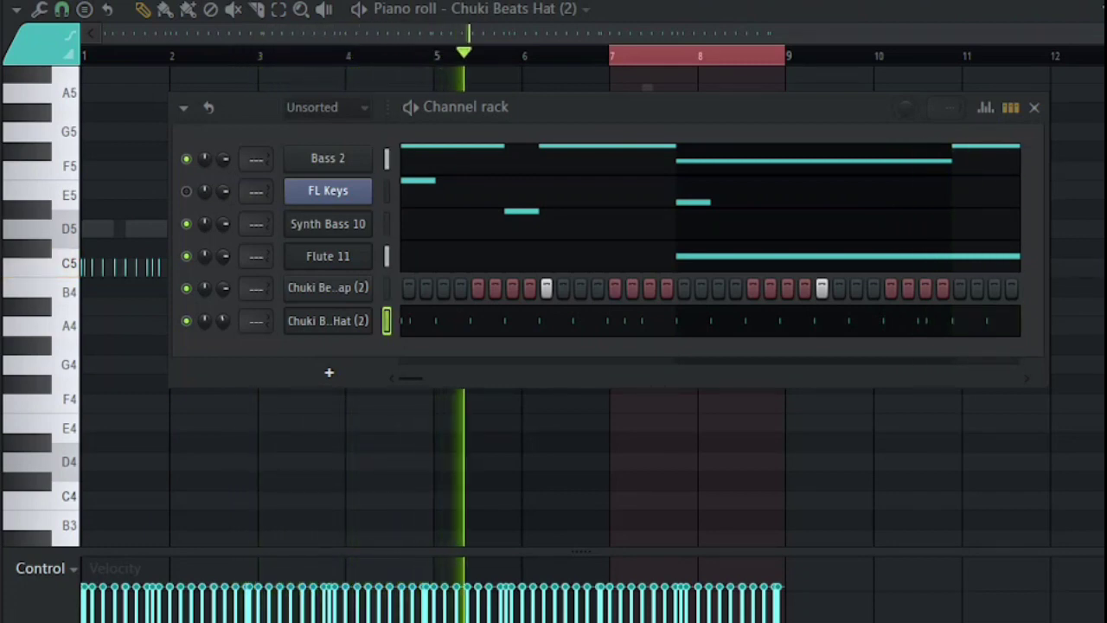
- Add Chuki Beats Kick (2) as a new channel with hits on steps 1, 19 and 21
left_click_drag(348, 343, 377, 362)
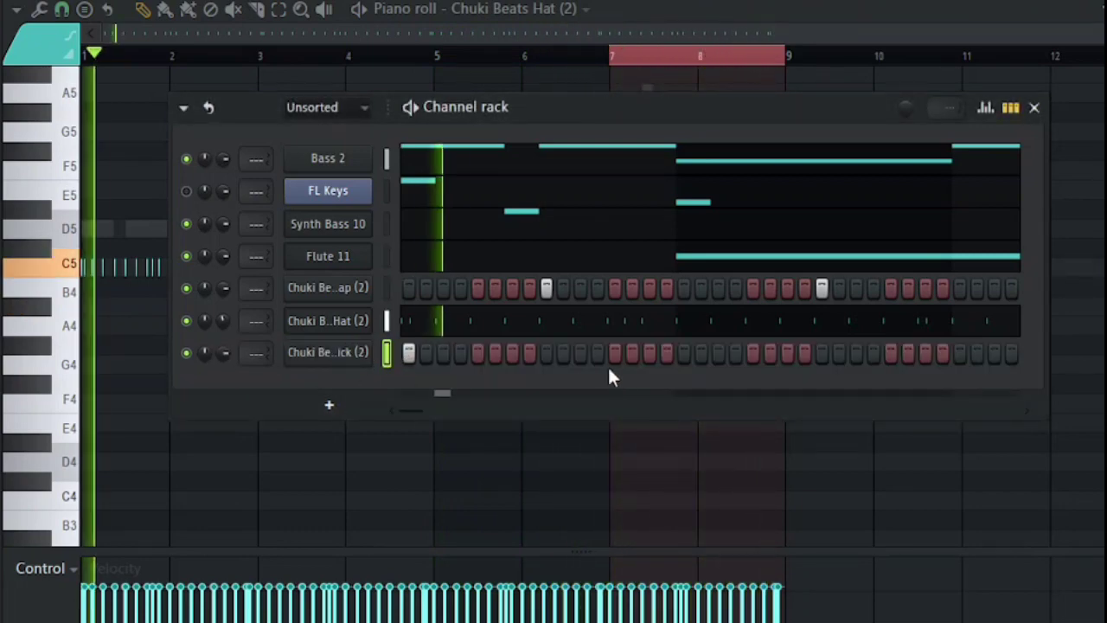
left_click(718, 351)
left_click(752, 353)
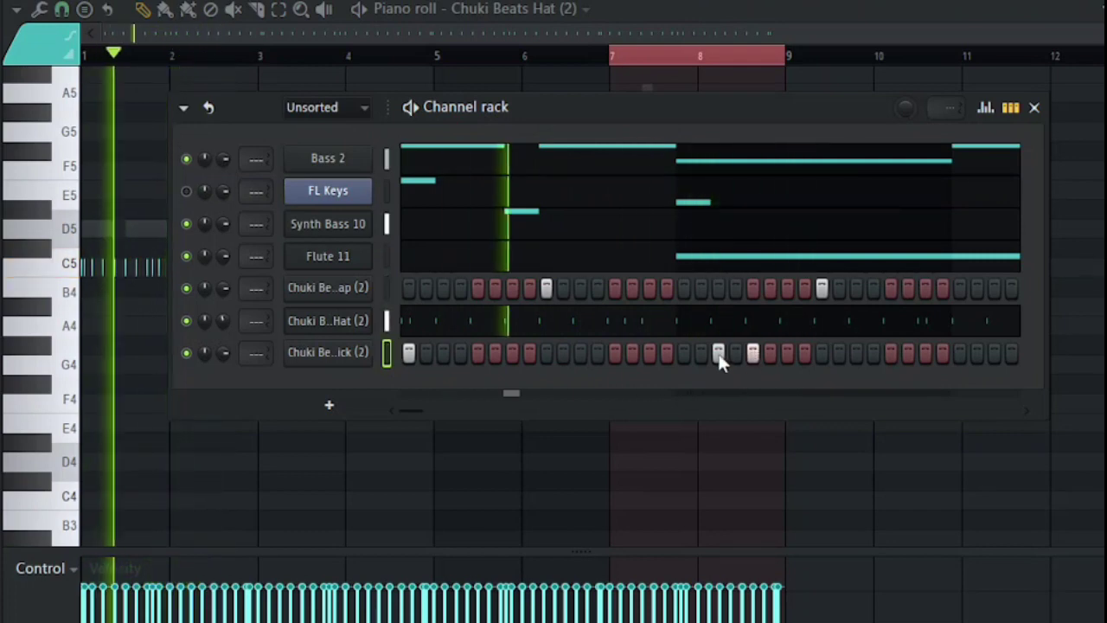
- In the kick's piano roll, move bar 2's beat 2 kick half a beat earlier and add a C5 kick halfway through beat 2
right_click(359, 356)
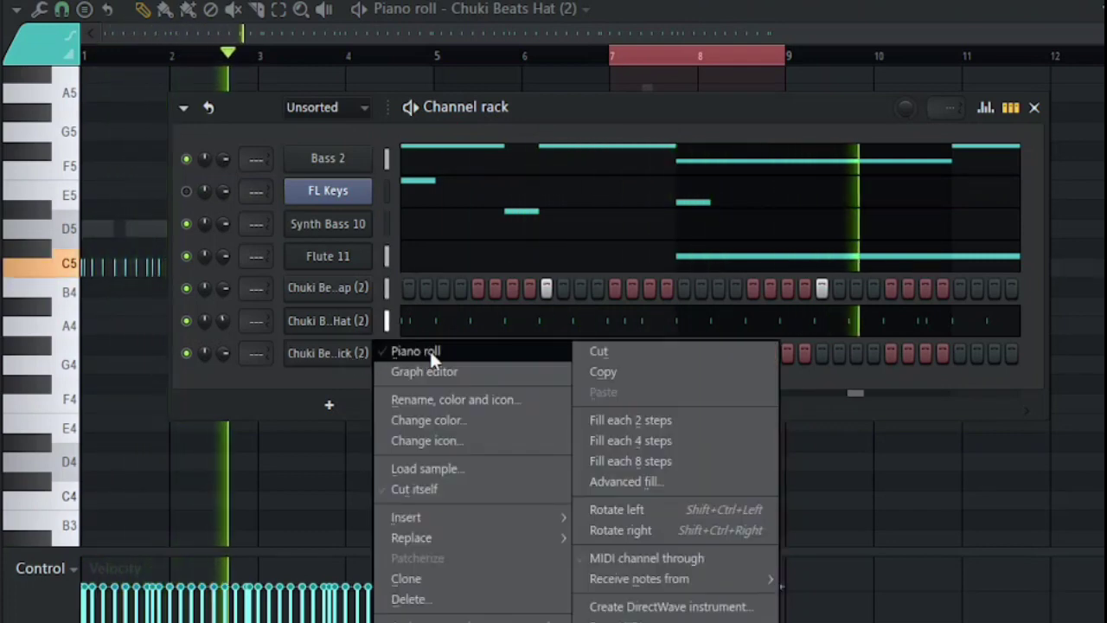
left_click(429, 348)
scroll(93, 368, "up", 3, "ctrl")
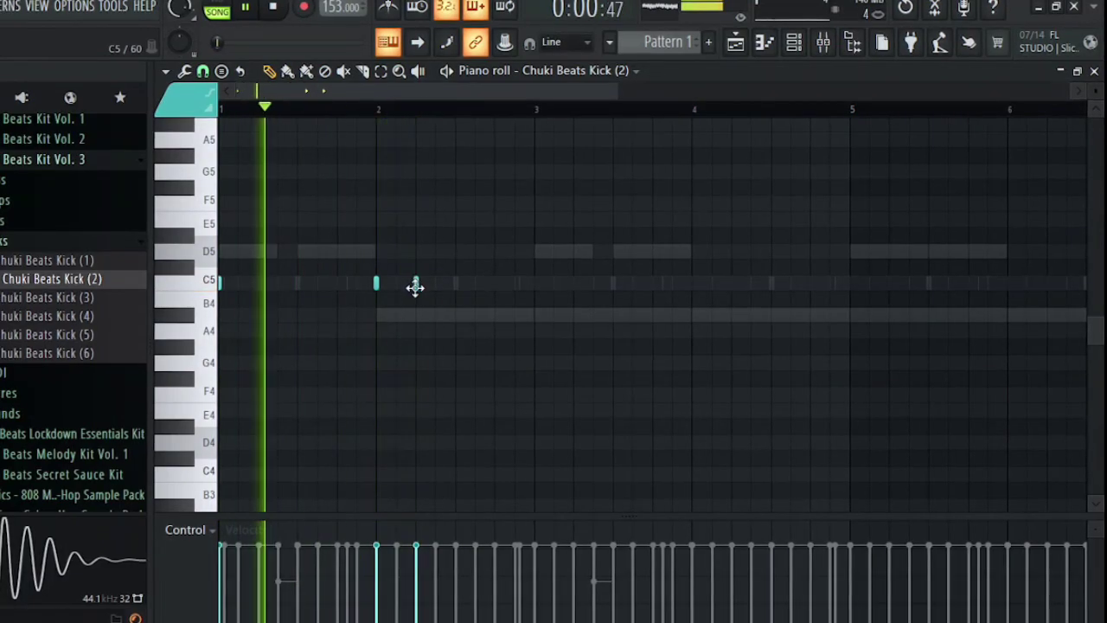
left_click_drag(415, 284, 398, 286)
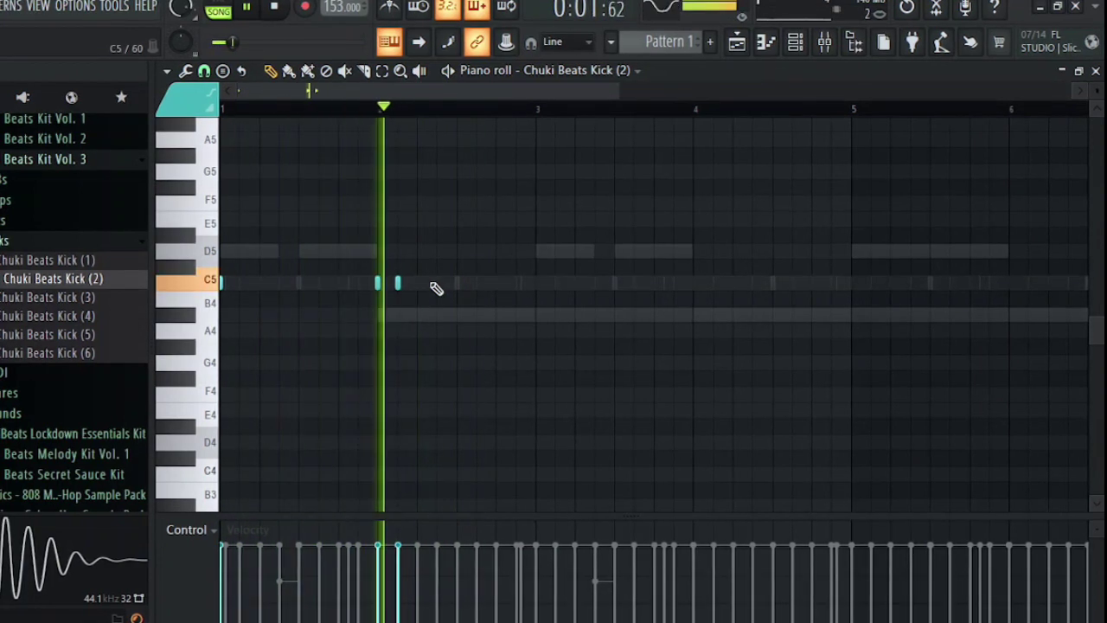
left_click(438, 283)
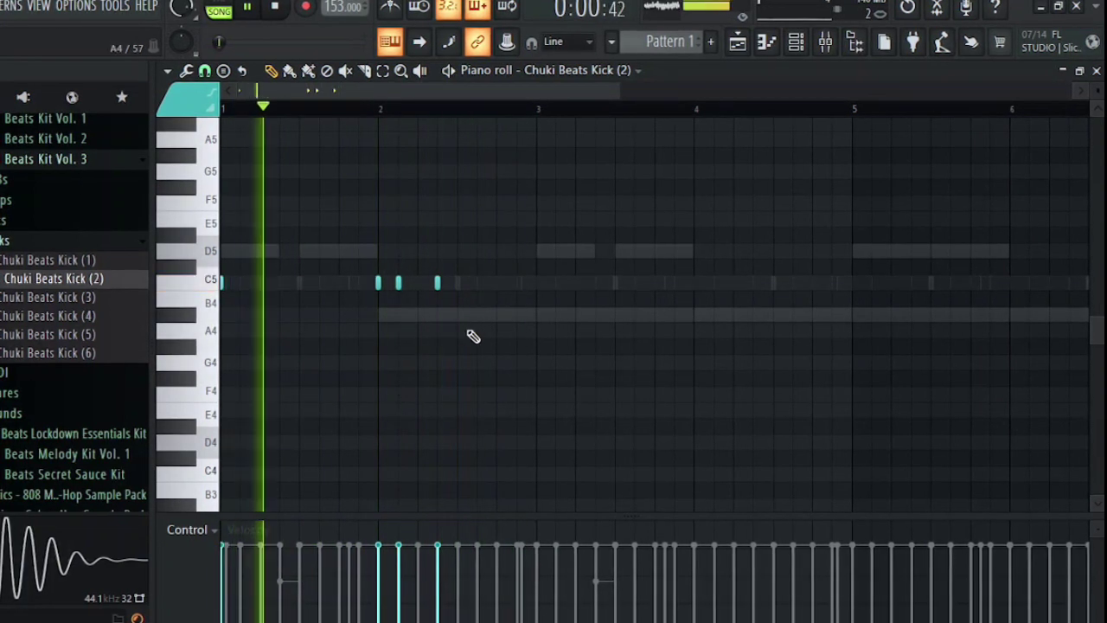
- Add C5 kicks at the start of bar 3 and repeat bar 2's three-kick rhythm in bar 4
left_click(537, 283)
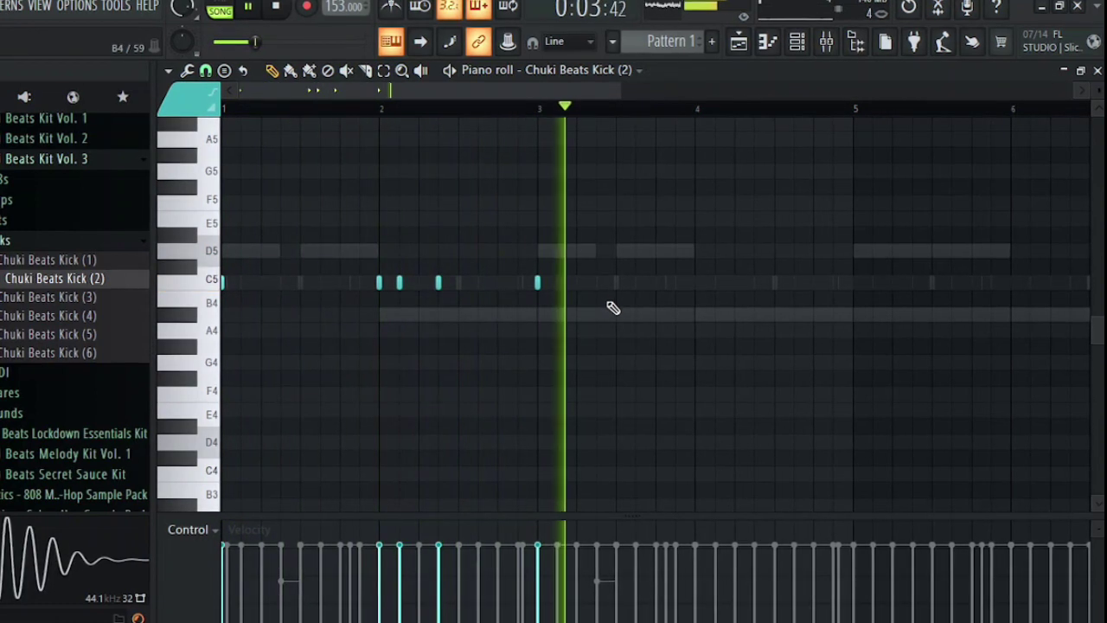
left_click(718, 282)
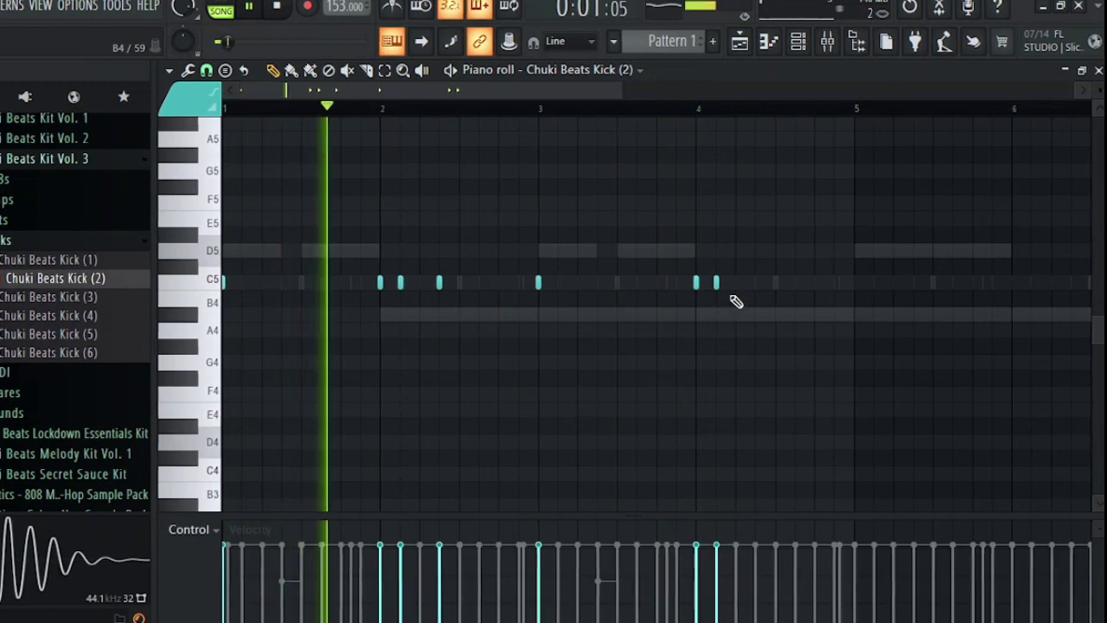
left_click(755, 282)
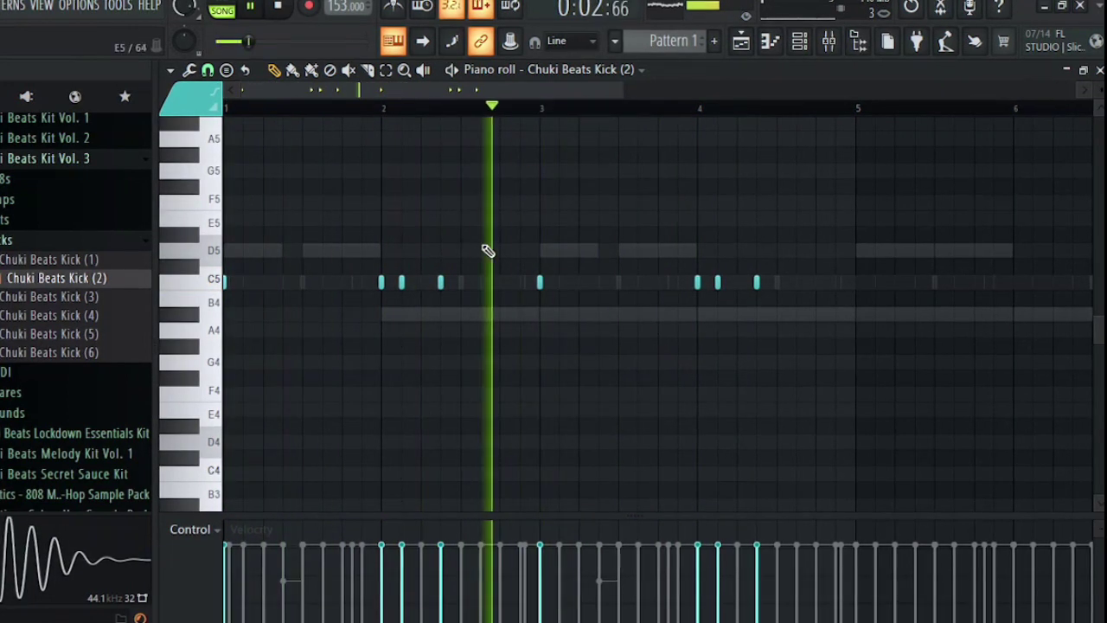
- Try different positions for a second C5 kick in bar 3 and place it halfway through beat 3
left_click(580, 283)
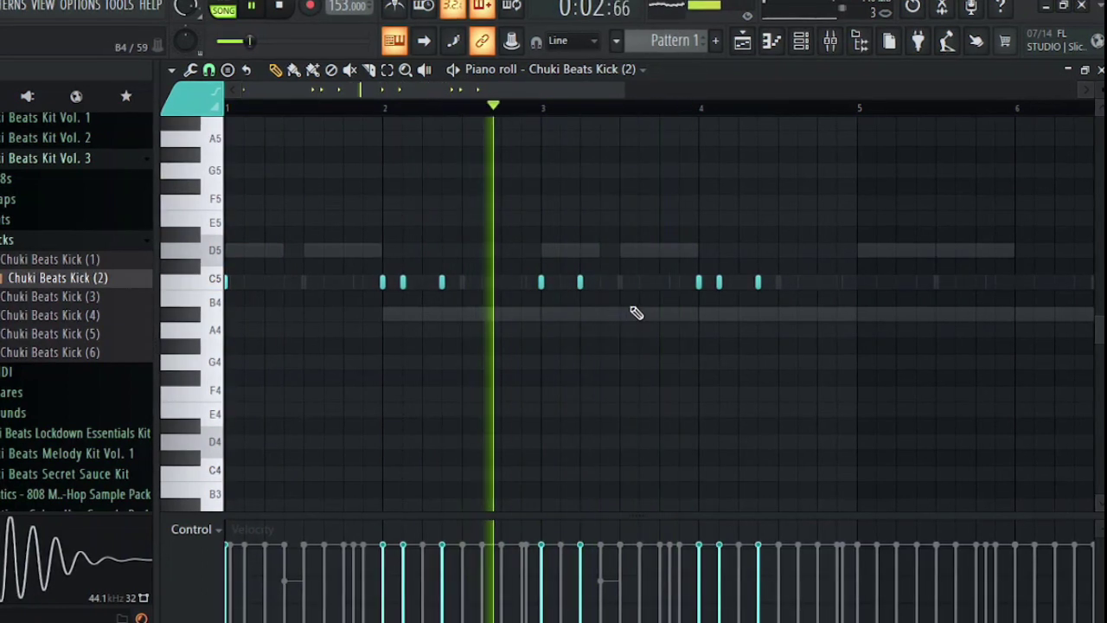
right_click(579, 283)
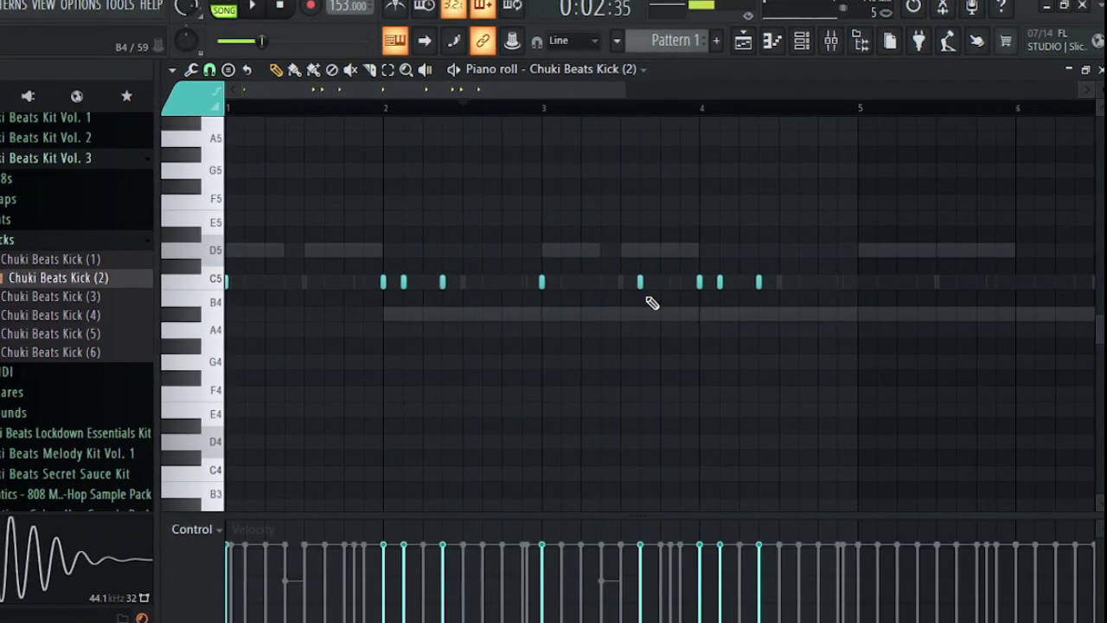
key("space")
left_click(660, 283)
right_click(643, 285)
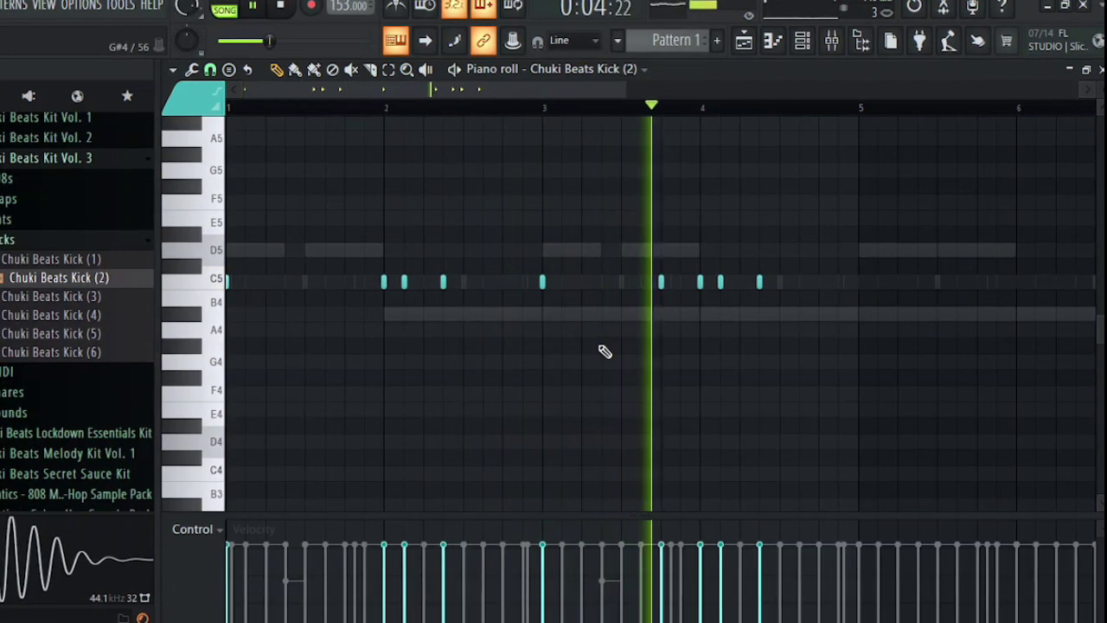
left_click(642, 283)
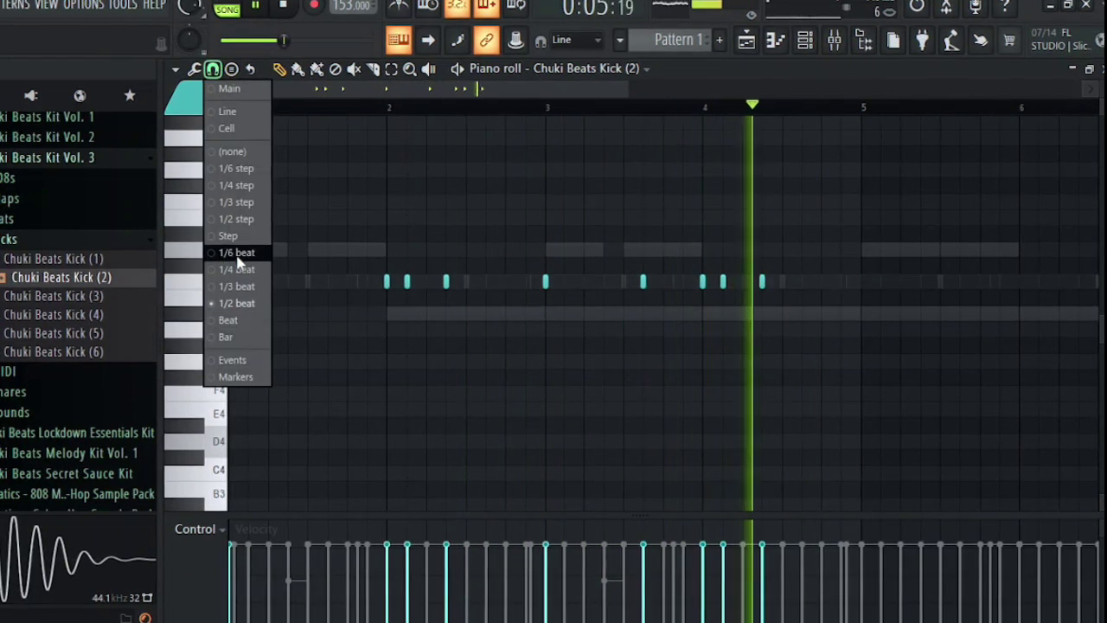
- Set snapping to 1/6 beat and add a roll of three C5 kicks from beat 4 of bar 4
key("space")
scroll(868, 314, "up", 2)
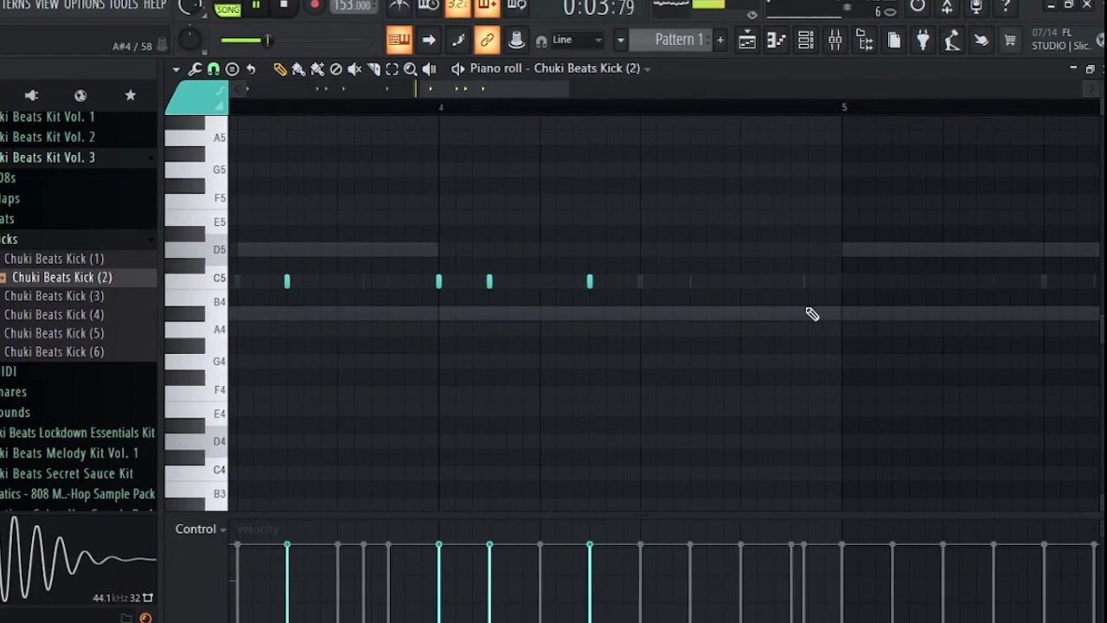
scroll(812, 314, "up", 2)
left_click(716, 282)
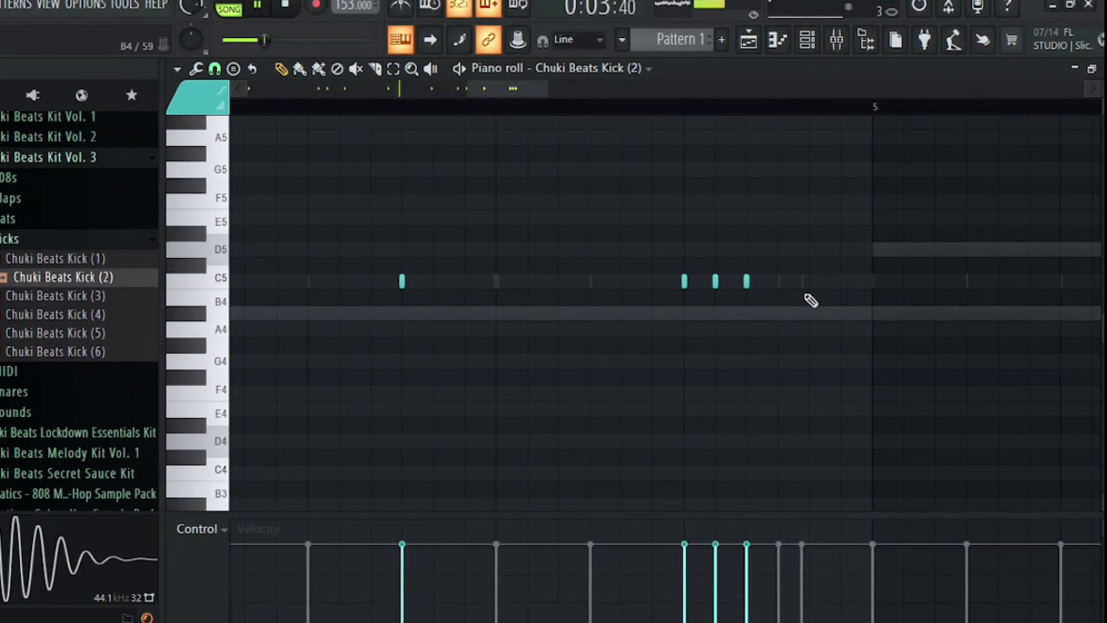
- Add another C5 kick after the bar 4 roll, and select the three roll notes and lower their velocity
scroll(804, 281, "down", 4)
left_click_drag(792, 259, 753, 305)
scroll(749, 343, "down", 5)
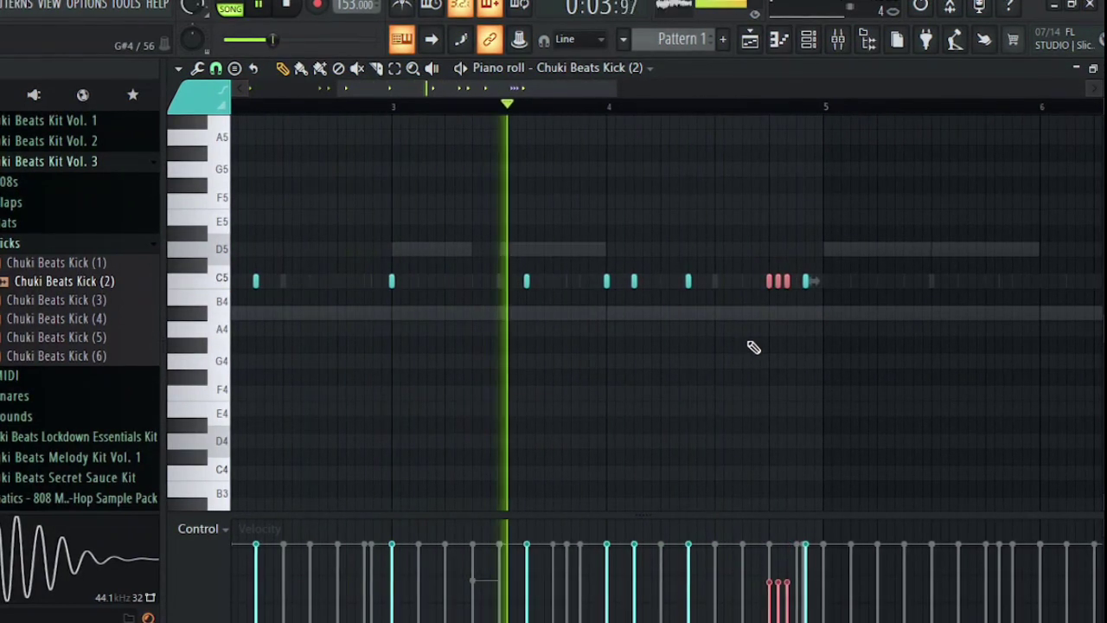
- Spread bar 4's three-kick C5 roll evenly across beat 4 without the kick after it, and raise the roll's velocity slightly
left_click(742, 356, "ctrl")
scroll(743, 364, "down", 4)
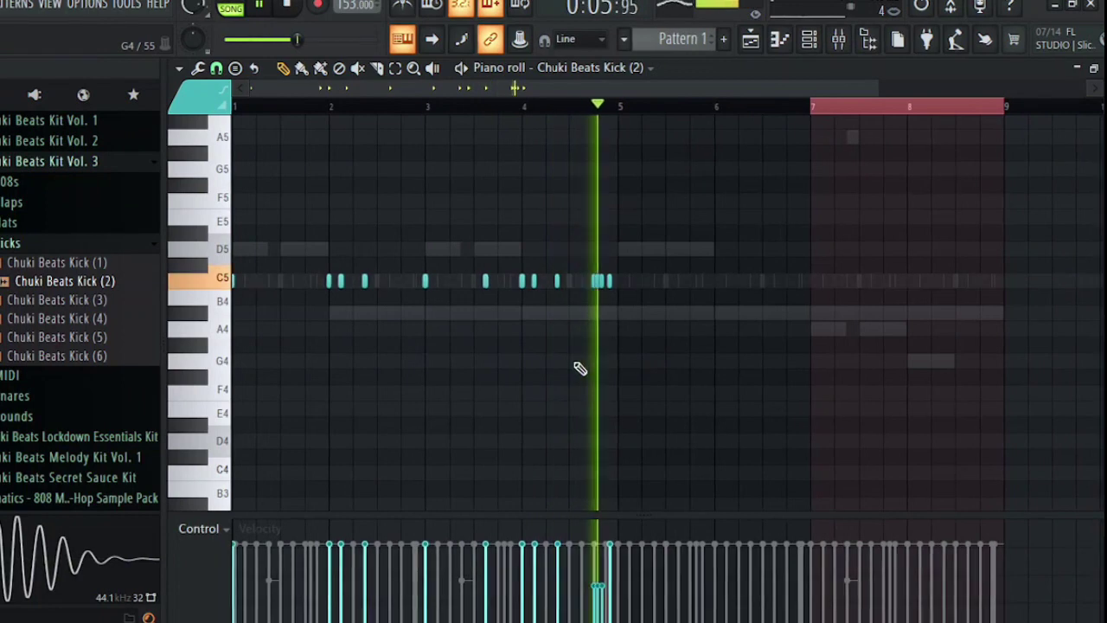
scroll(597, 338, "up", 4)
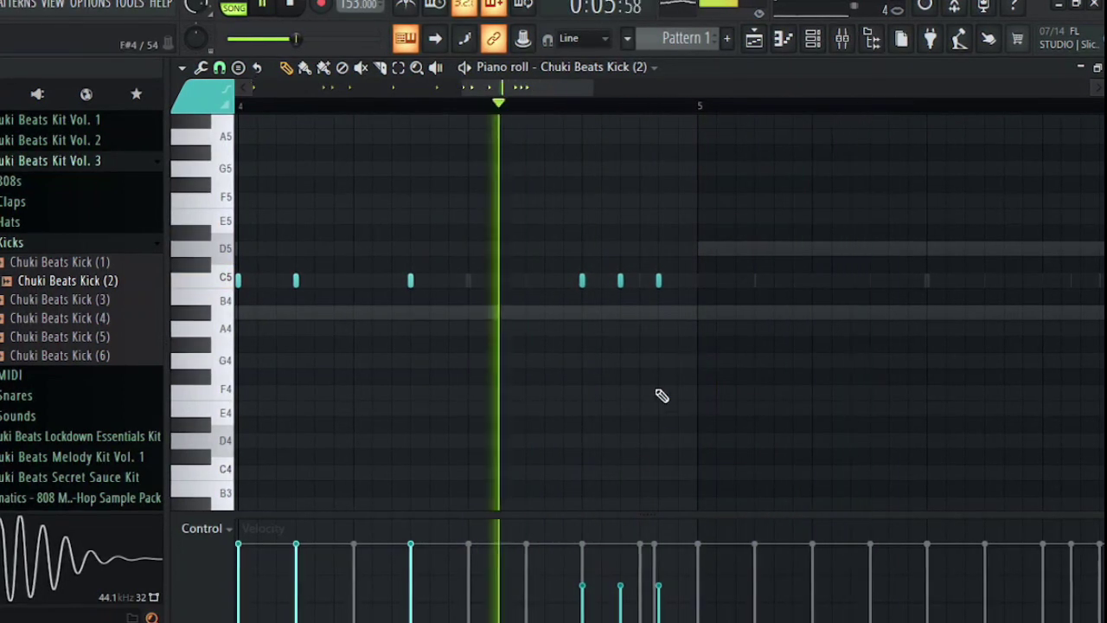
left_click_drag(696, 256, 556, 322)
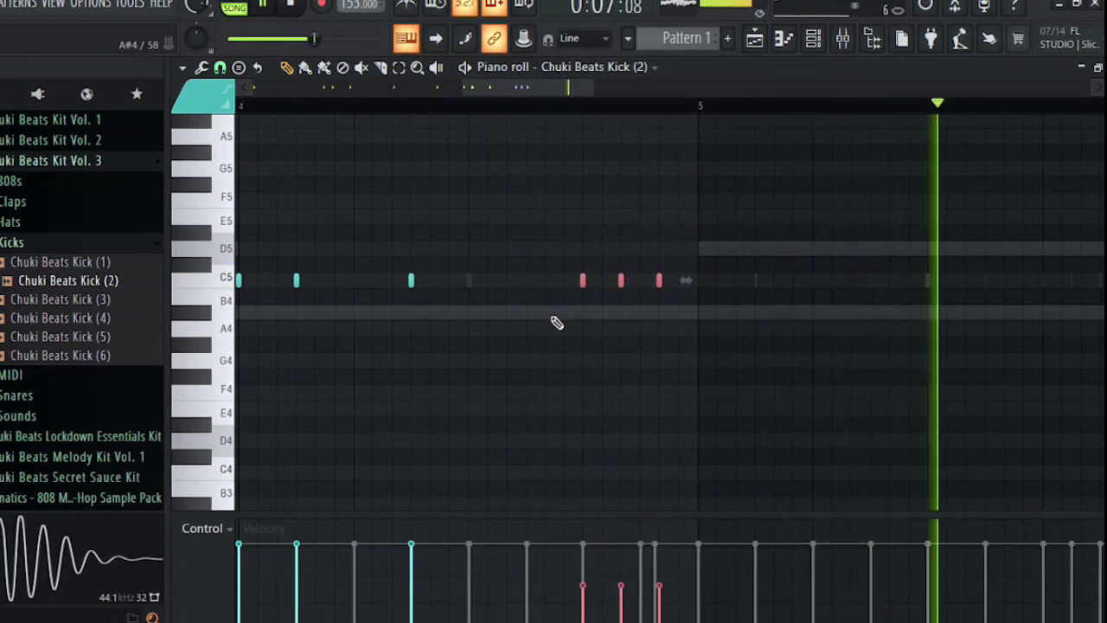
left_click(620, 418, "ctrl")
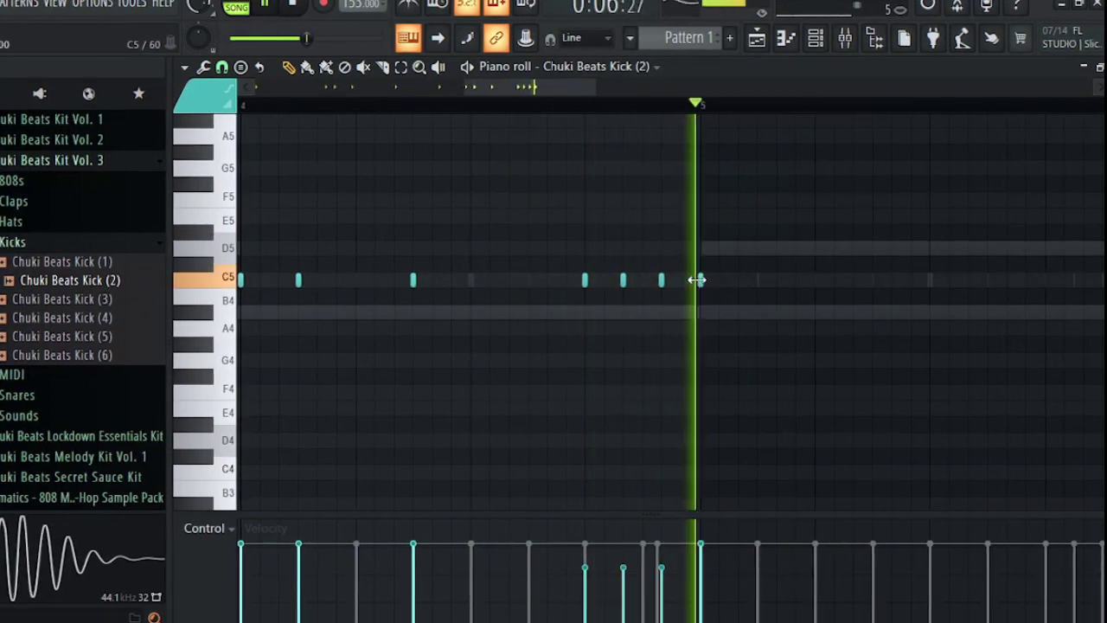
- Set snapping to Bar, select bars 1 to 4 and duplicate their kick pattern into bars 5 to 8
scroll(674, 412, "down", 4)
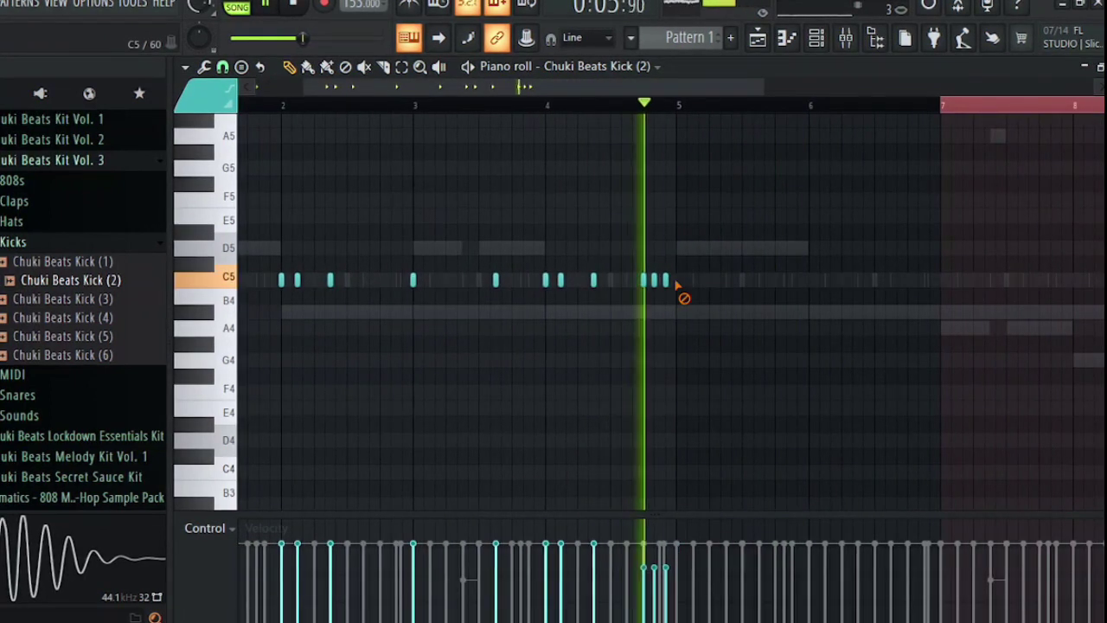
left_click(229, 69)
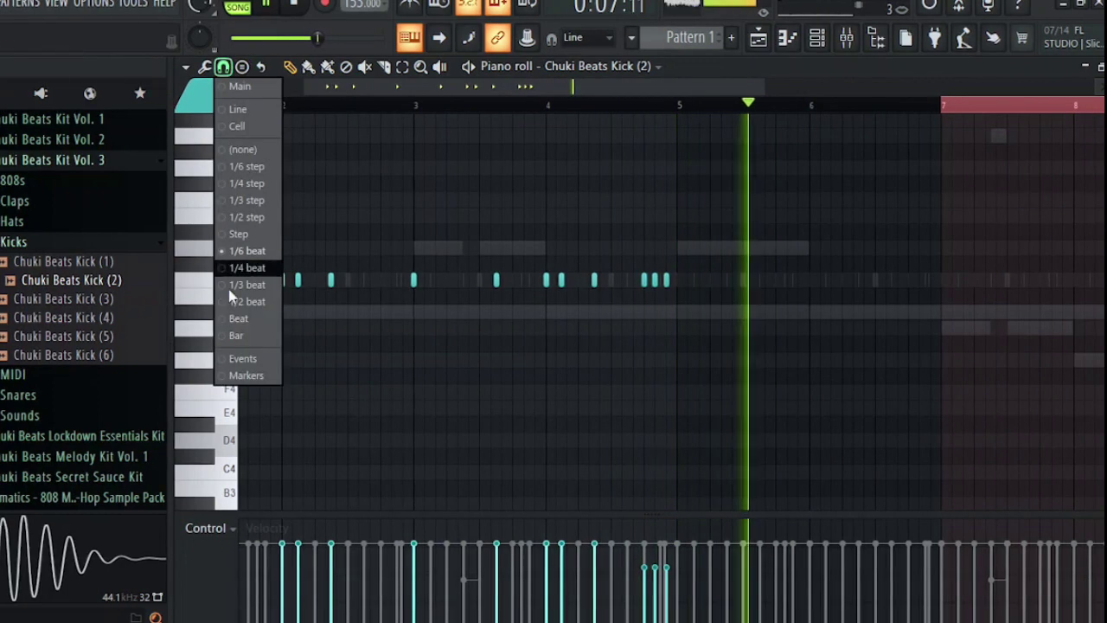
left_click(244, 335)
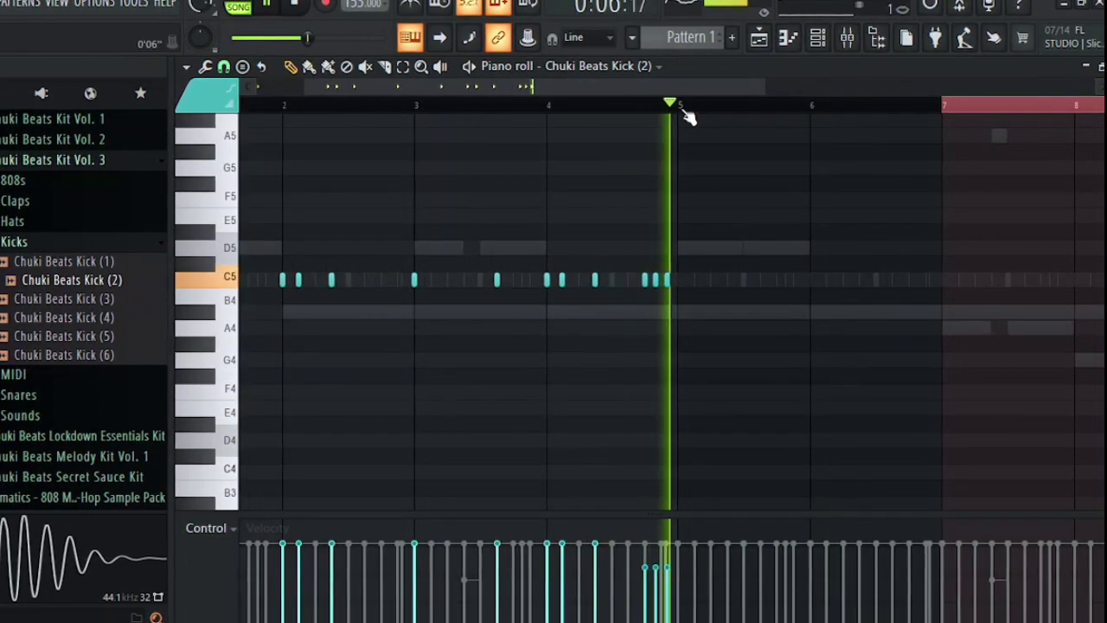
left_click_drag(683, 108, 235, 107)
key("ctrl+b")
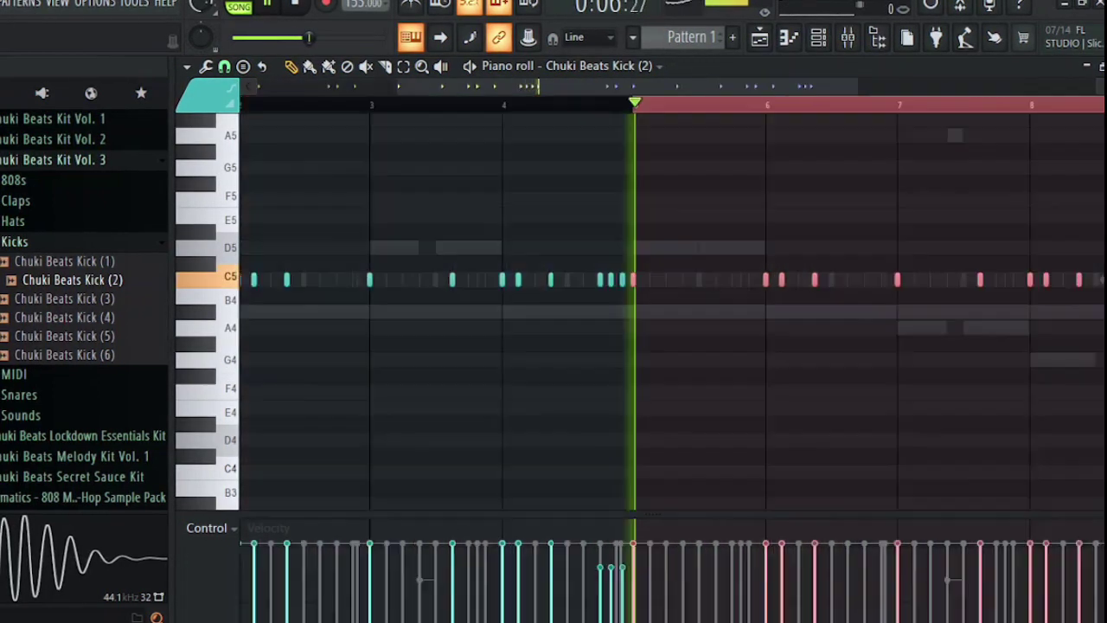
scroll(592, 405, "down", 2)
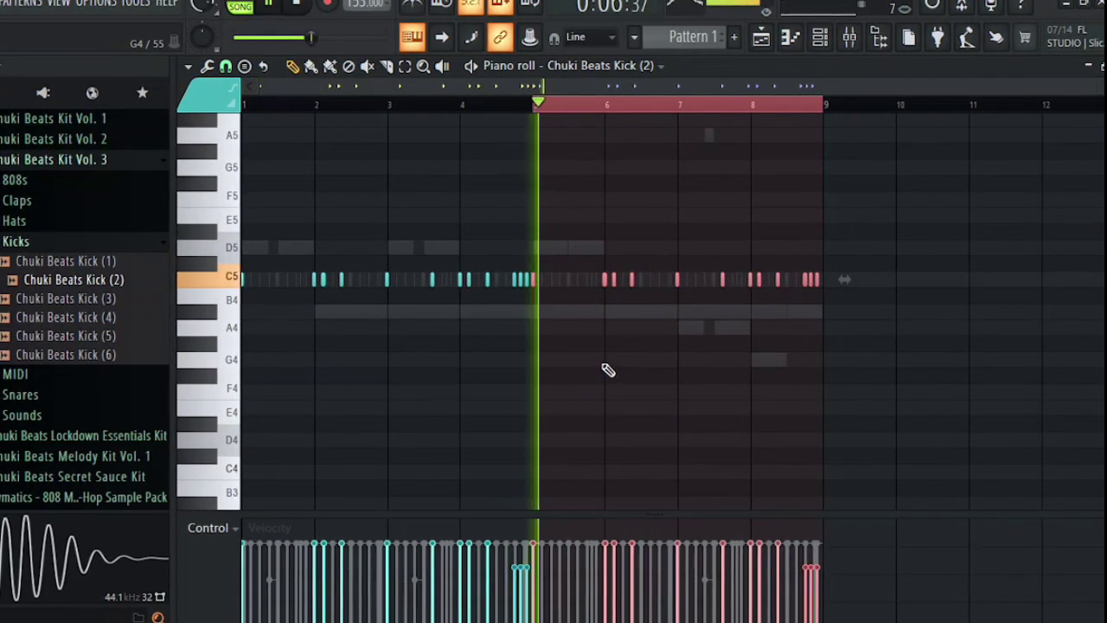
- With 1/2 beat snapping, add bar 5 kicks on beat 2 and halfway through beat 4, and thin bar 6 to one kick
left_click(230, 67)
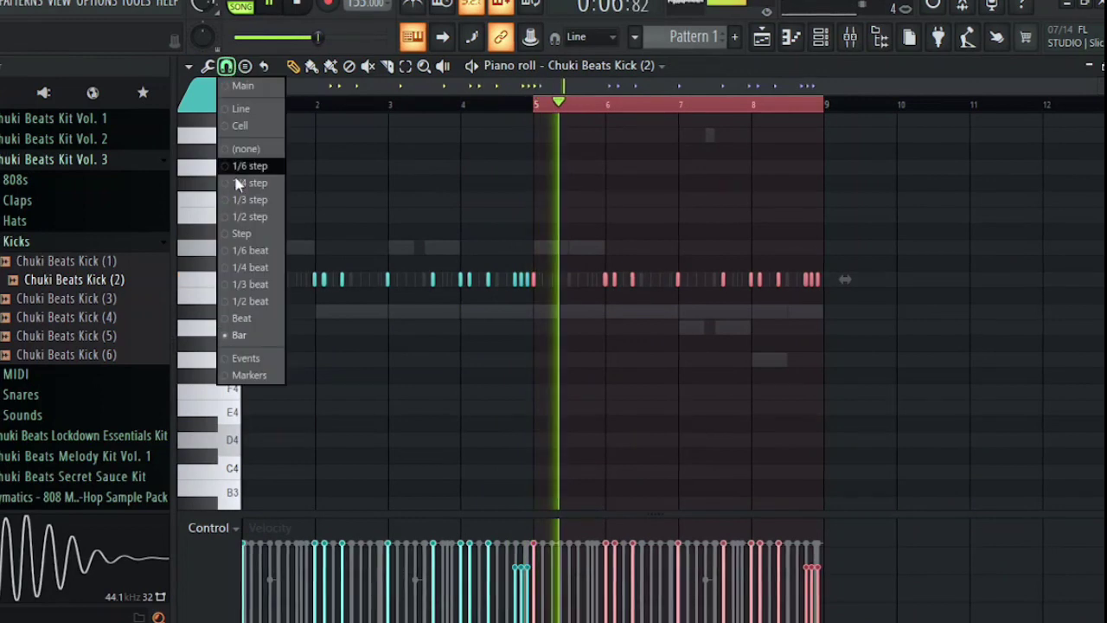
left_click(267, 304)
scroll(558, 363, "up", 3)
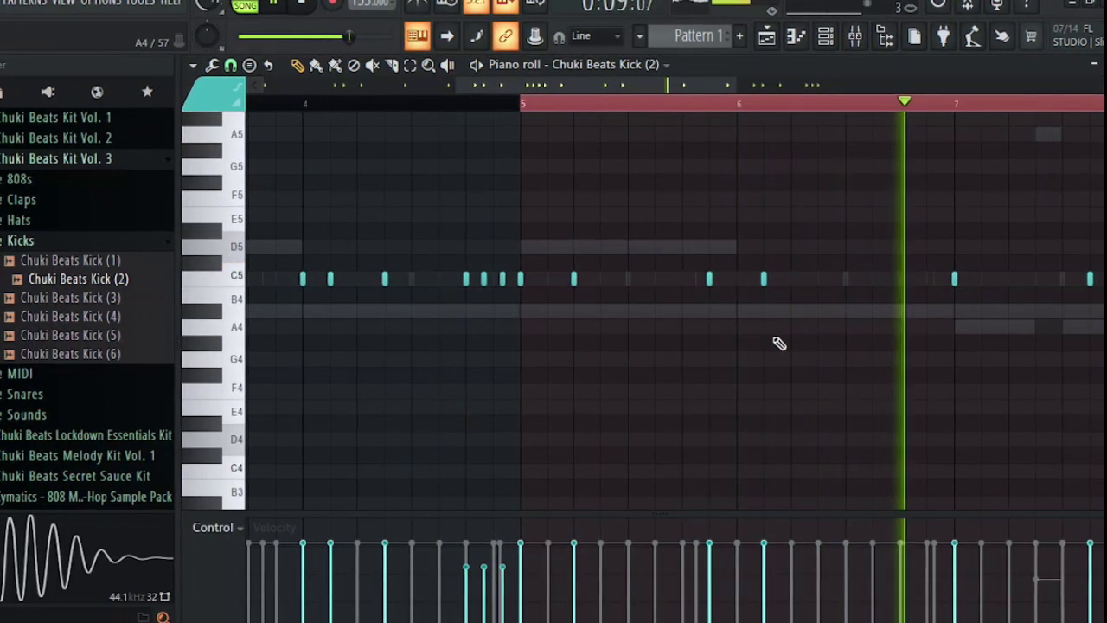
scroll(778, 343, "down", 3)
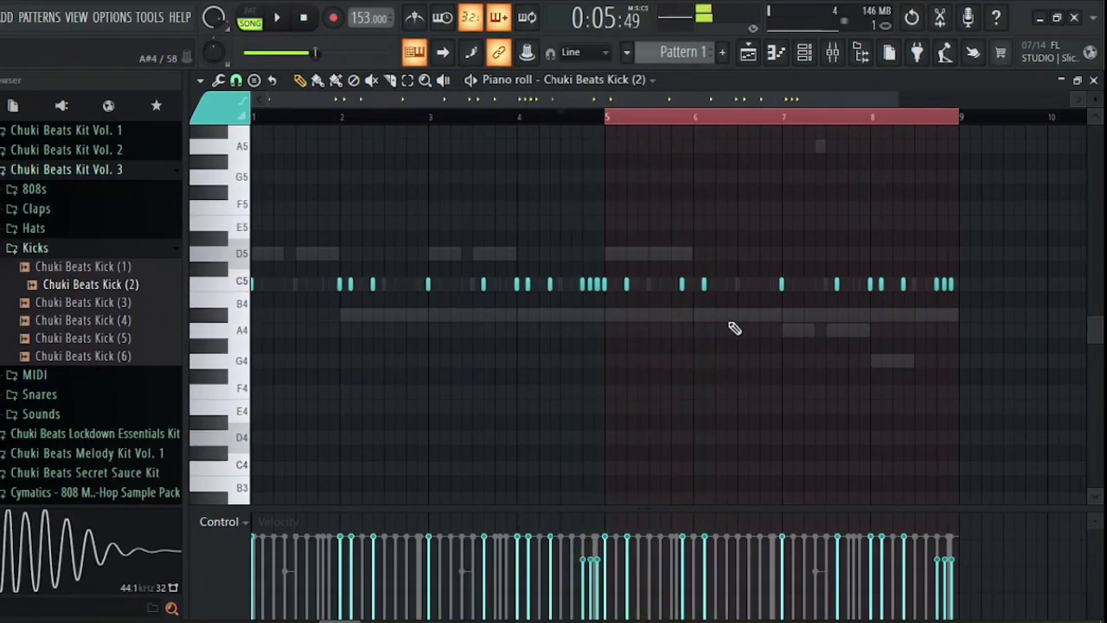
- Move bar 6's single C5 kick to beat 2
scroll(706, 330, "up", 1)
scroll(705, 330, "up", 2)
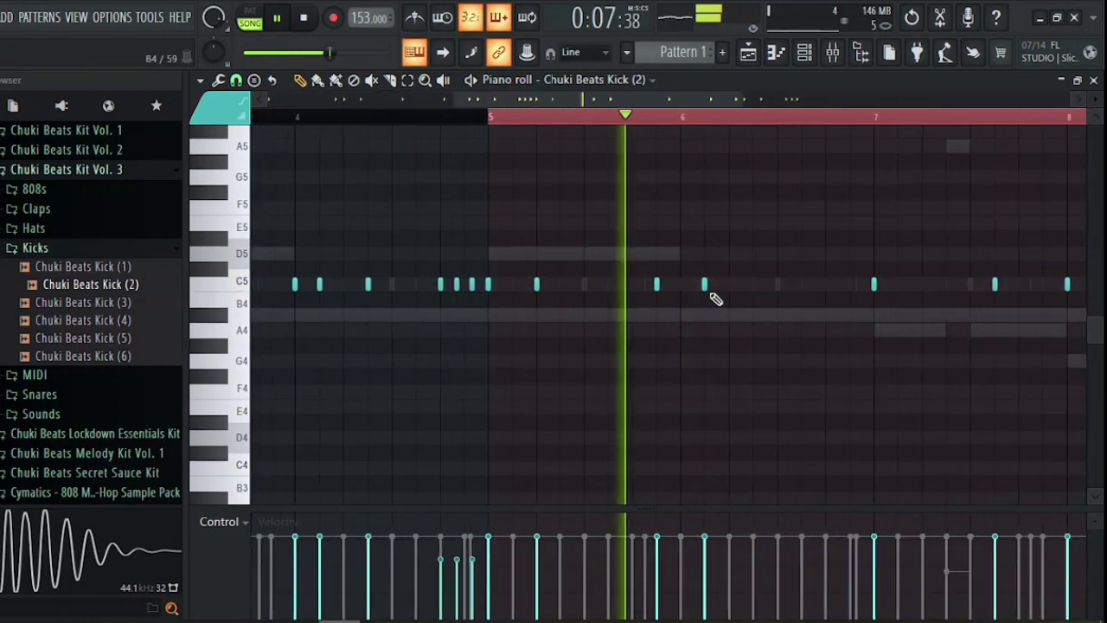
left_click_drag(703, 285, 729, 287)
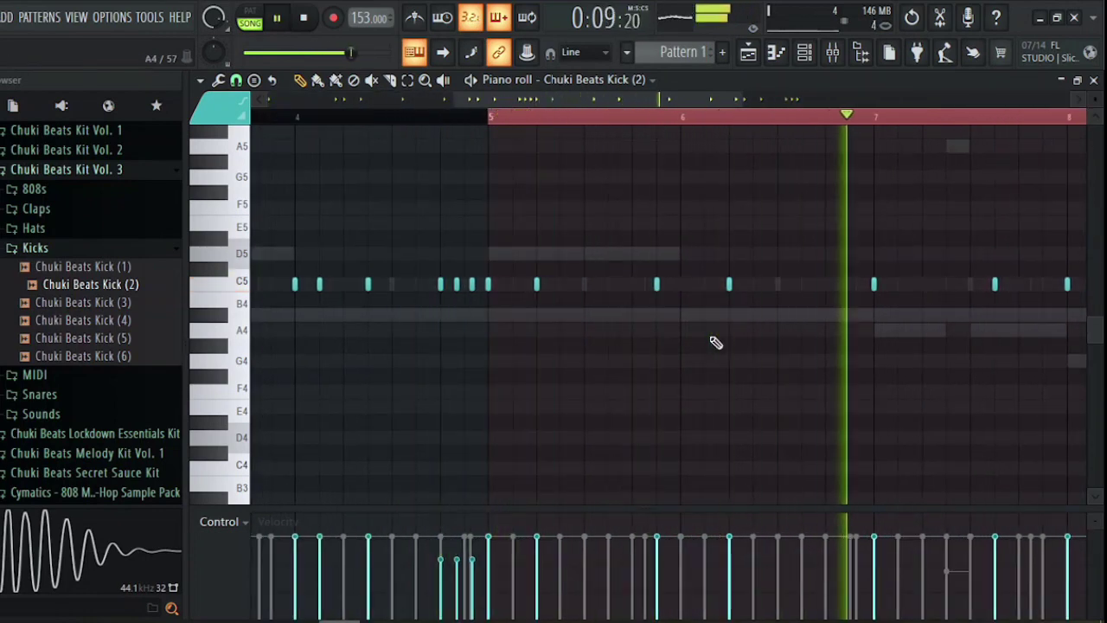
- Add a C5 kick halfway through beat 1 of bar 7 and move the bar's last kick to halfway through beat 2
left_click(667, 115)
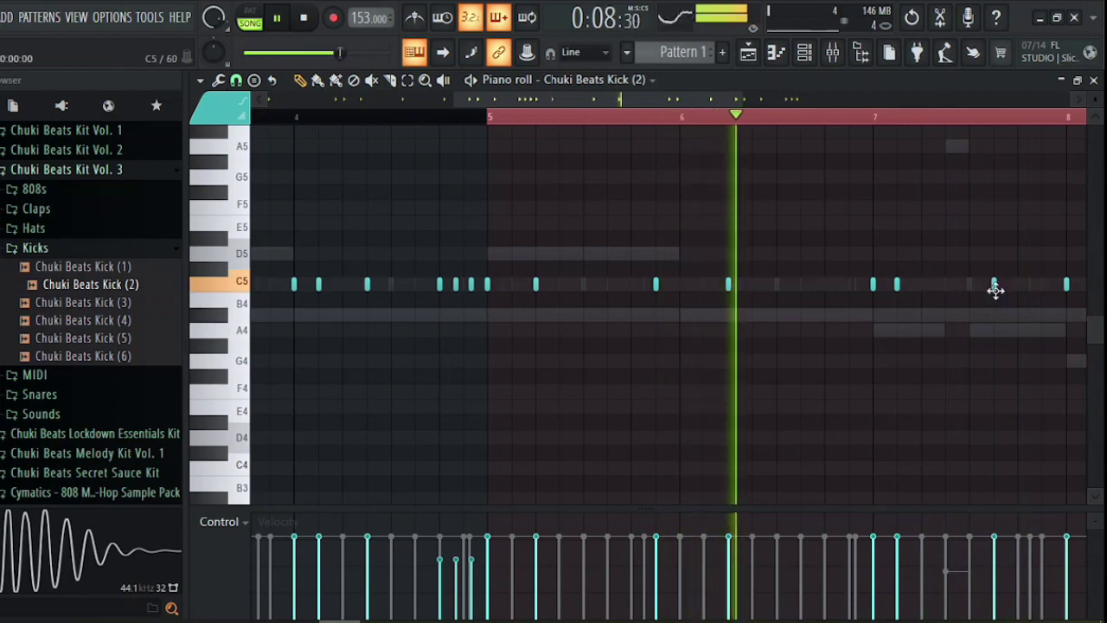
left_click_drag(994, 286, 946, 288)
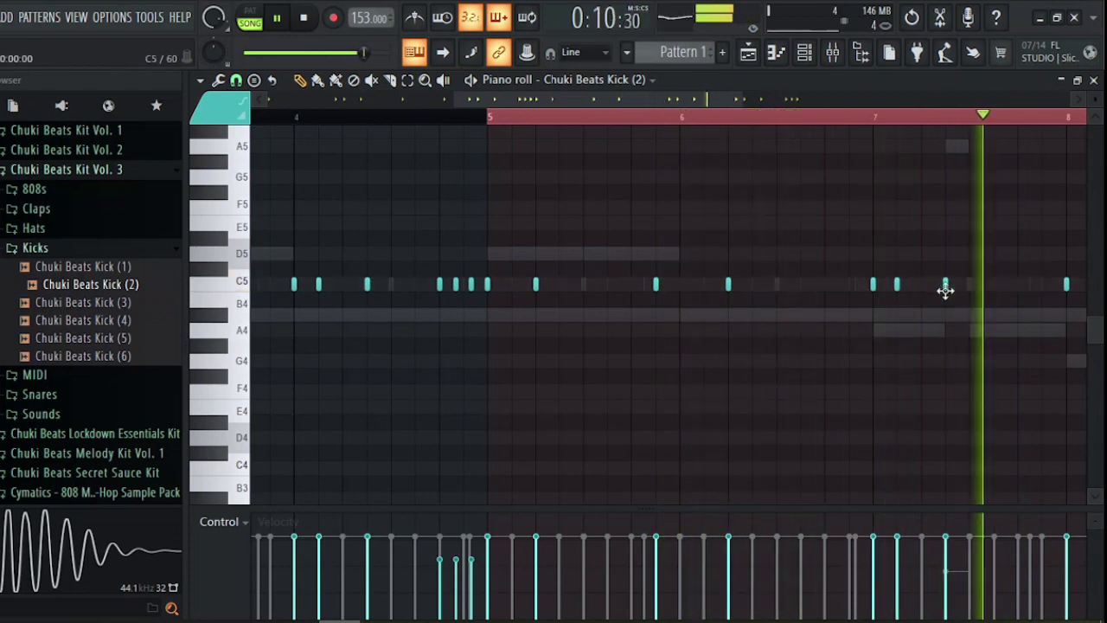
scroll(885, 346, "down", 3)
scroll(729, 136, "down", 1)
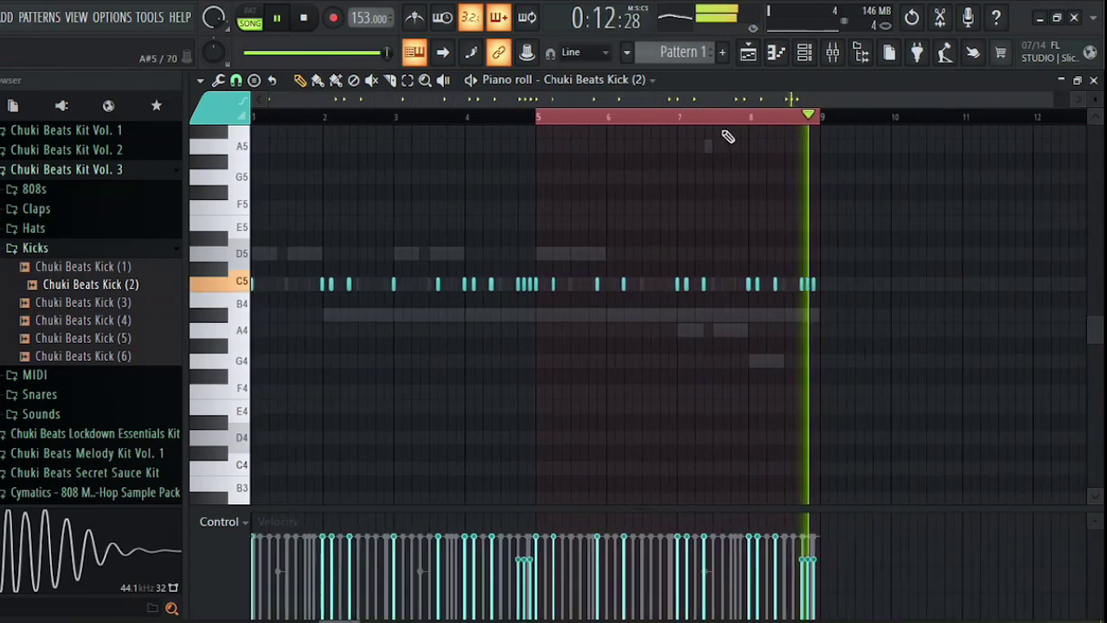
- Replace the kicks before bar 8's roll with one halfway through beat 4 of bar 7 and one on beat 2 of bar 8
scroll(748, 348, "up", 3)
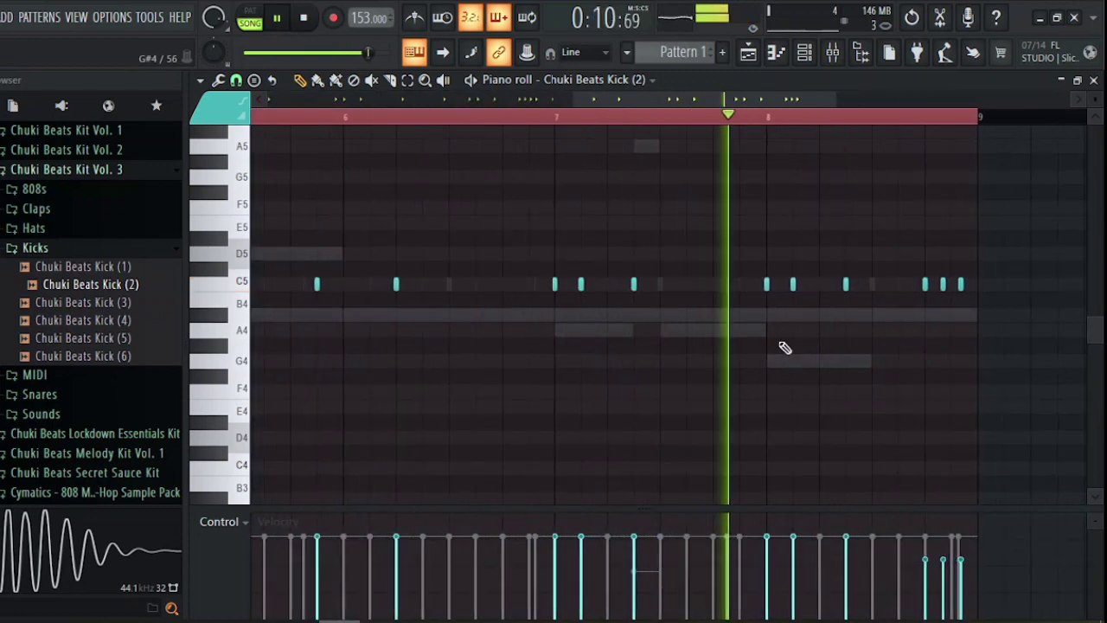
left_click_drag(770, 285, 817, 286)
key("space")
key("space")
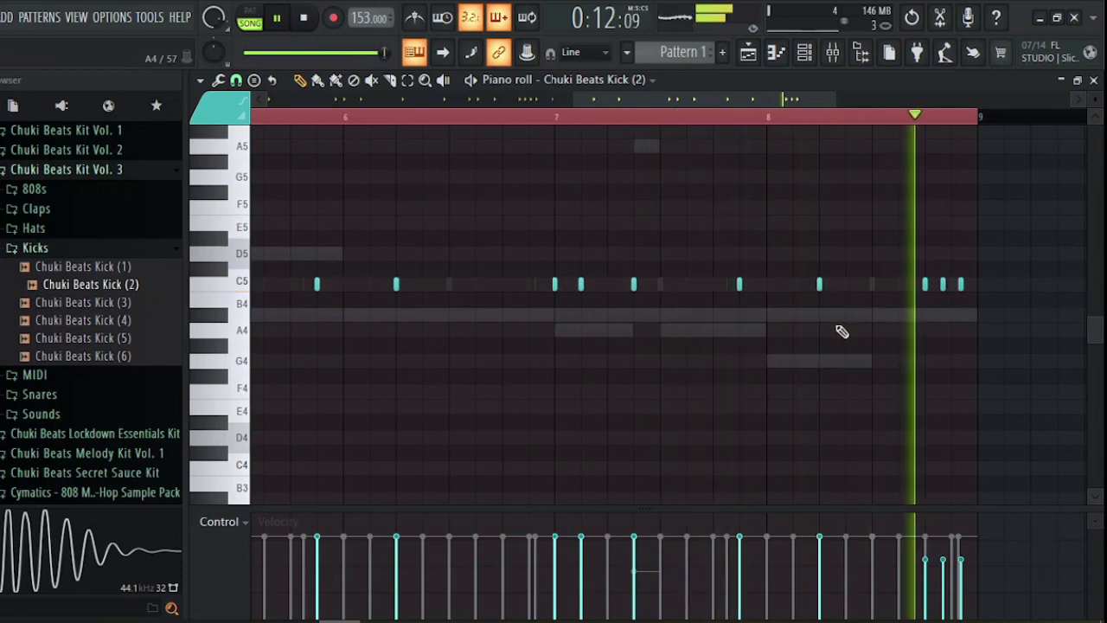
scroll(828, 381, "down", 3)
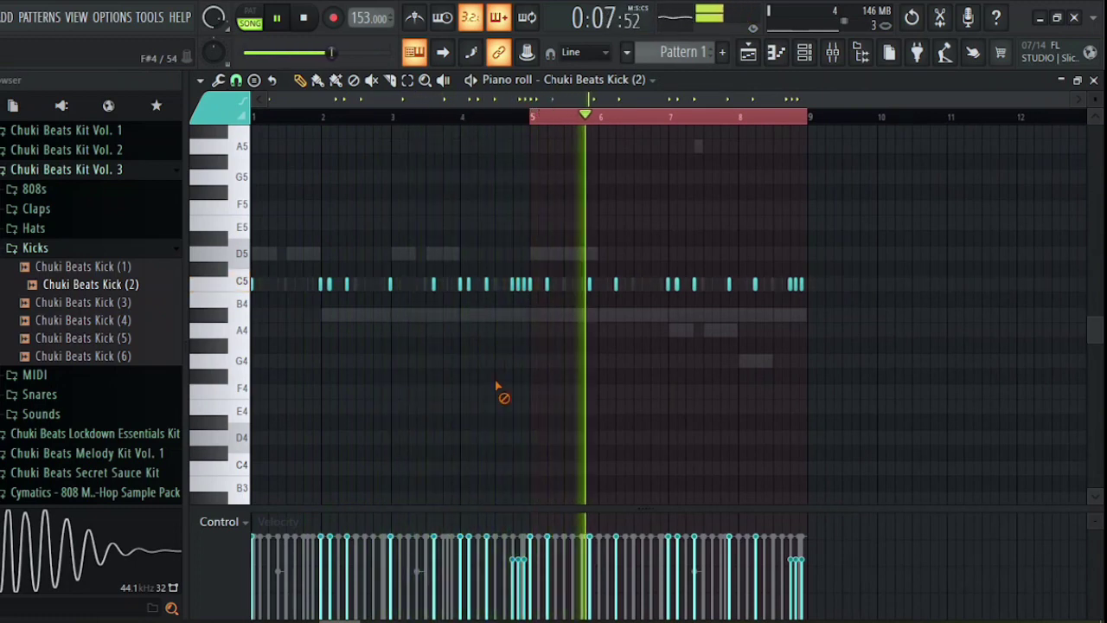
left_click(813, 53)
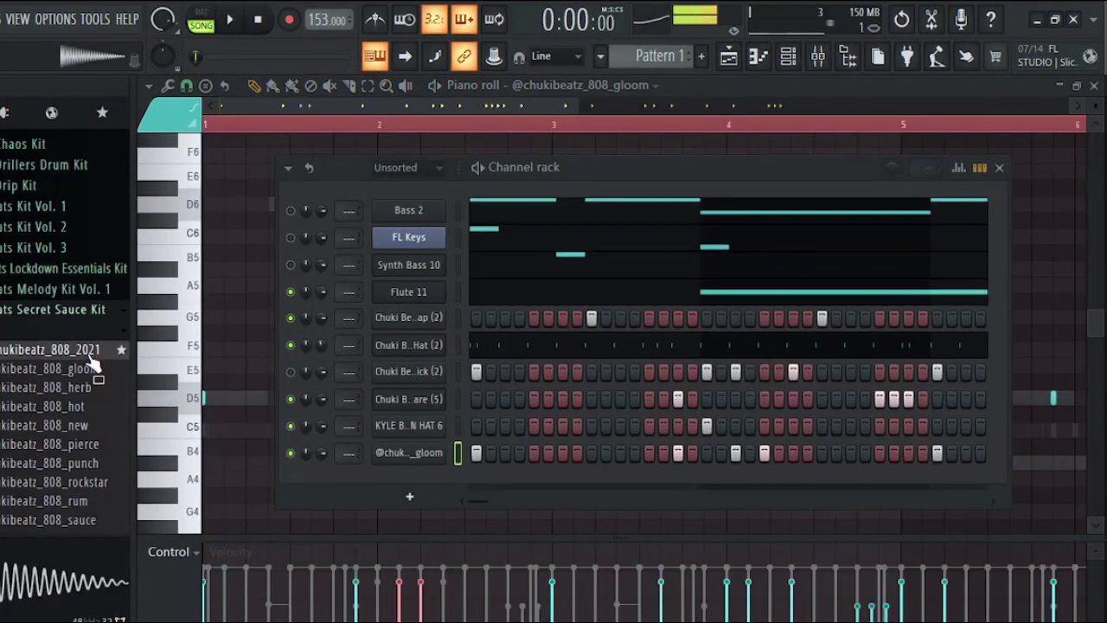
left_click(34, 248)
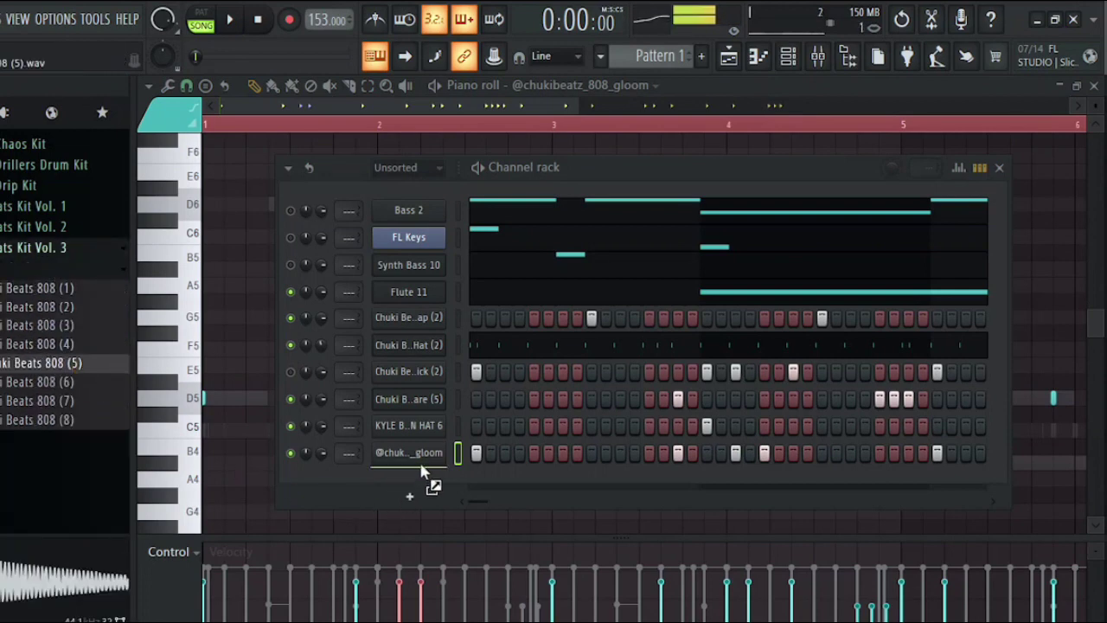
key("F6")
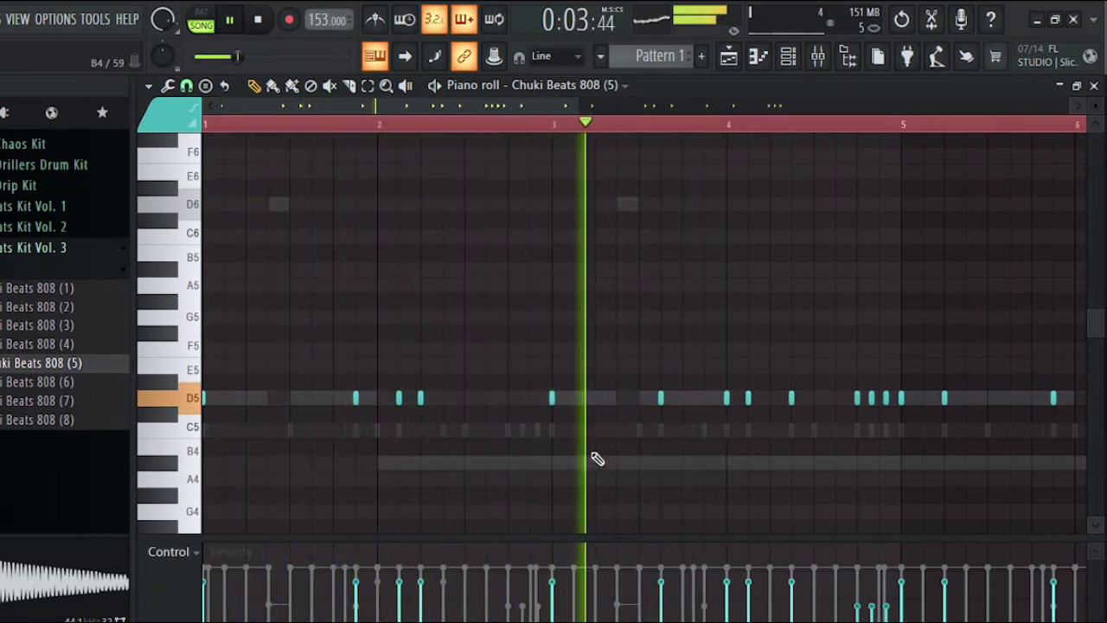
- Try an extra D5 808 note halfway through beat 1 of bar 3 and audition it during playback
left_click(458, 125)
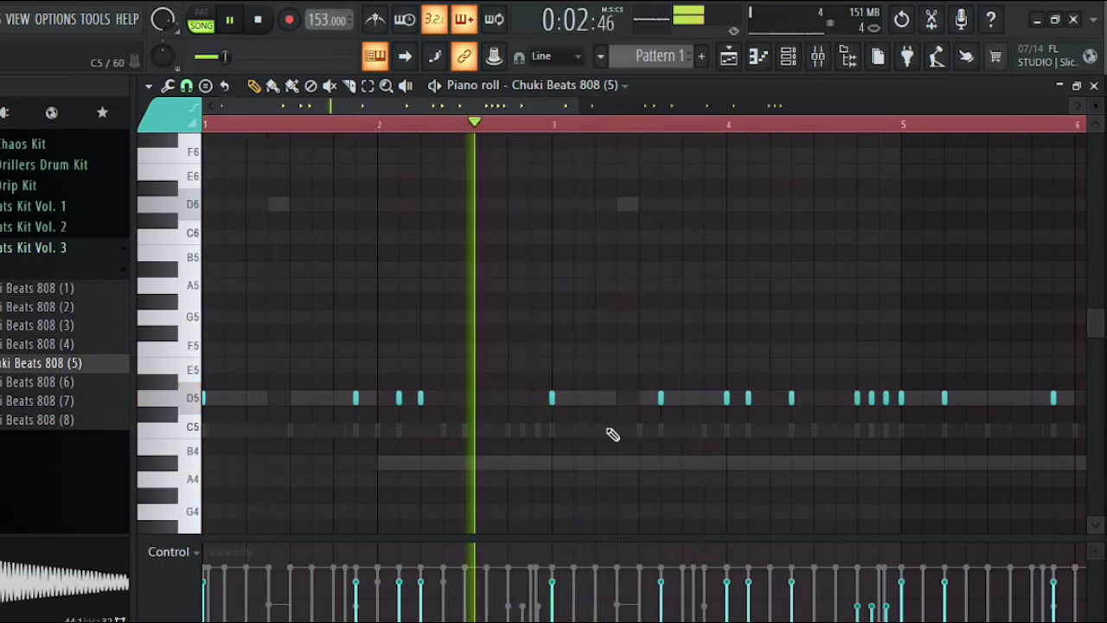
key("space")
left_click(584, 399)
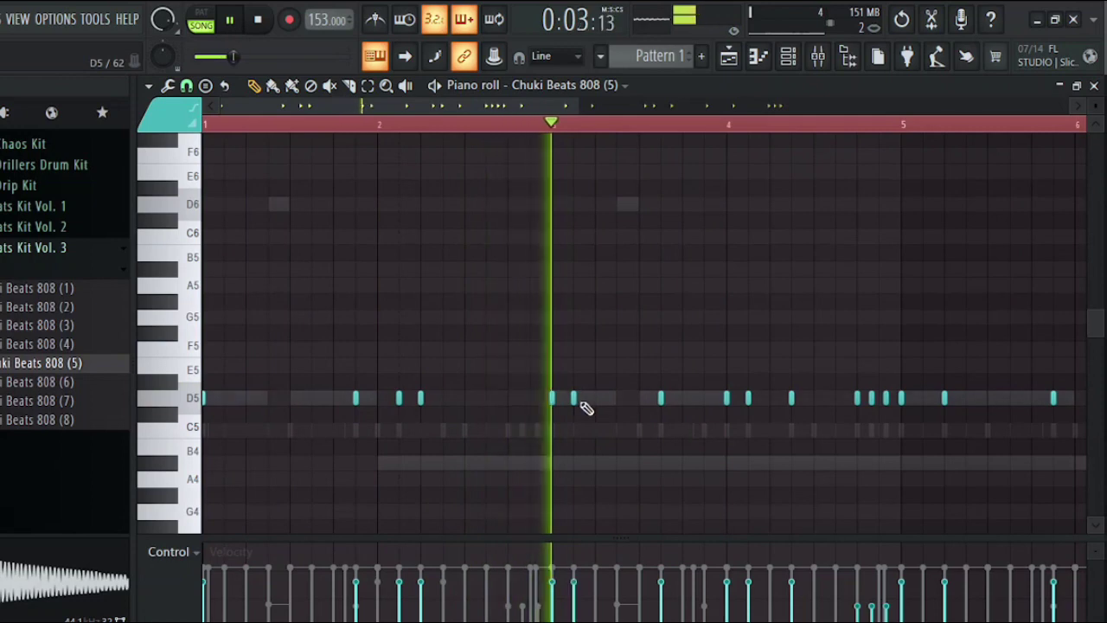
key("space")
key("space")
right_click(585, 446)
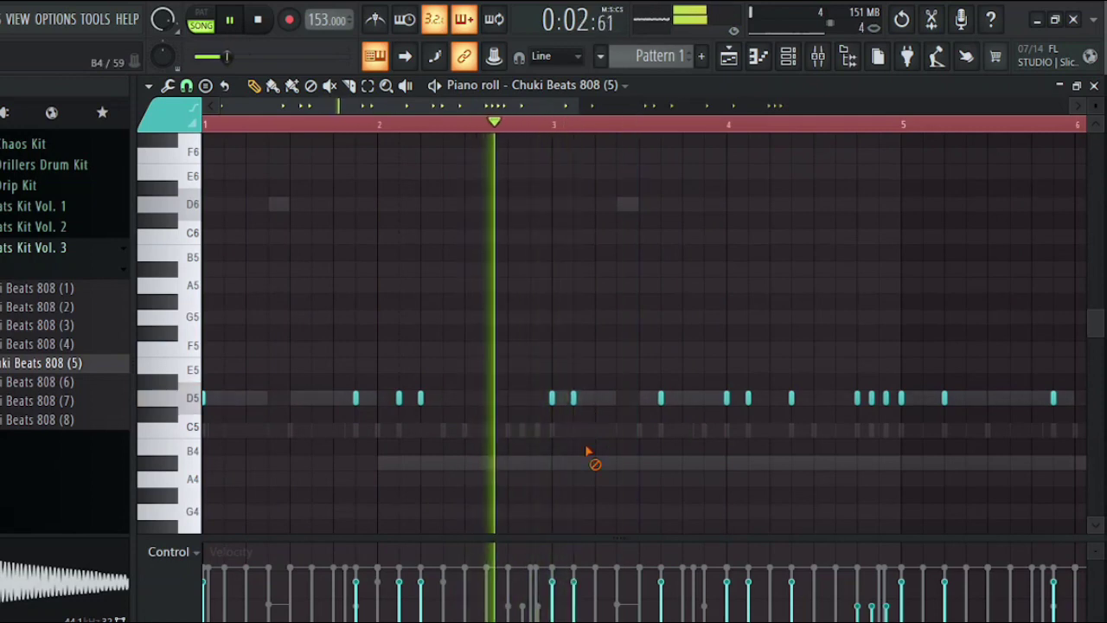
key("space")
mouse_move(573, 397)
left_mouse_down()
mouse_move(596, 403)
mouse_move(575, 404)
left_mouse_up()
key("space")
key("space")
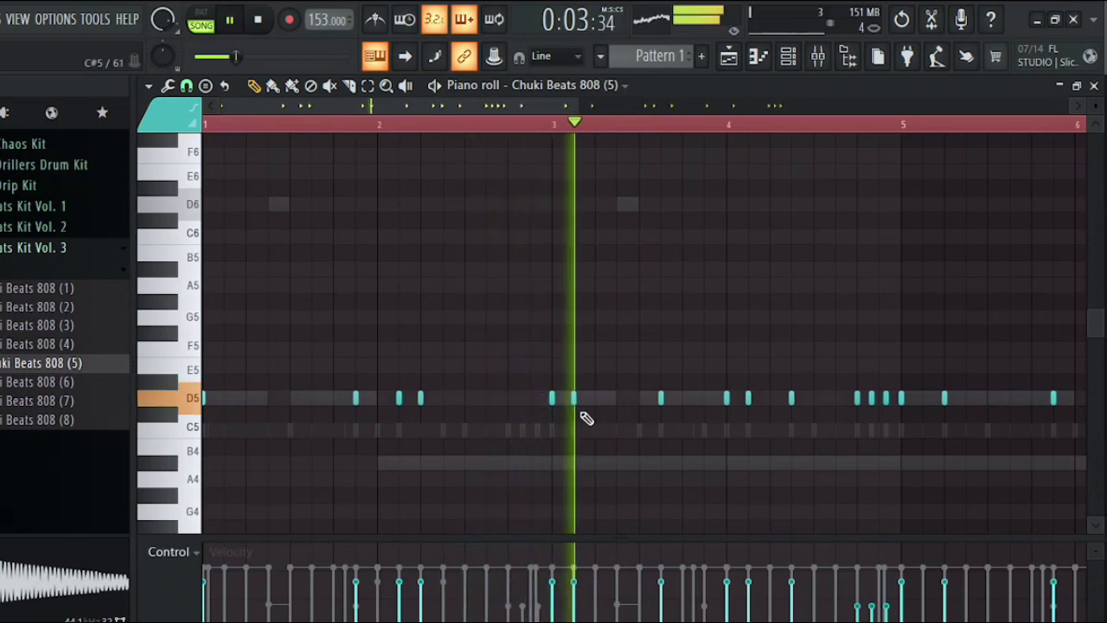
key("space")
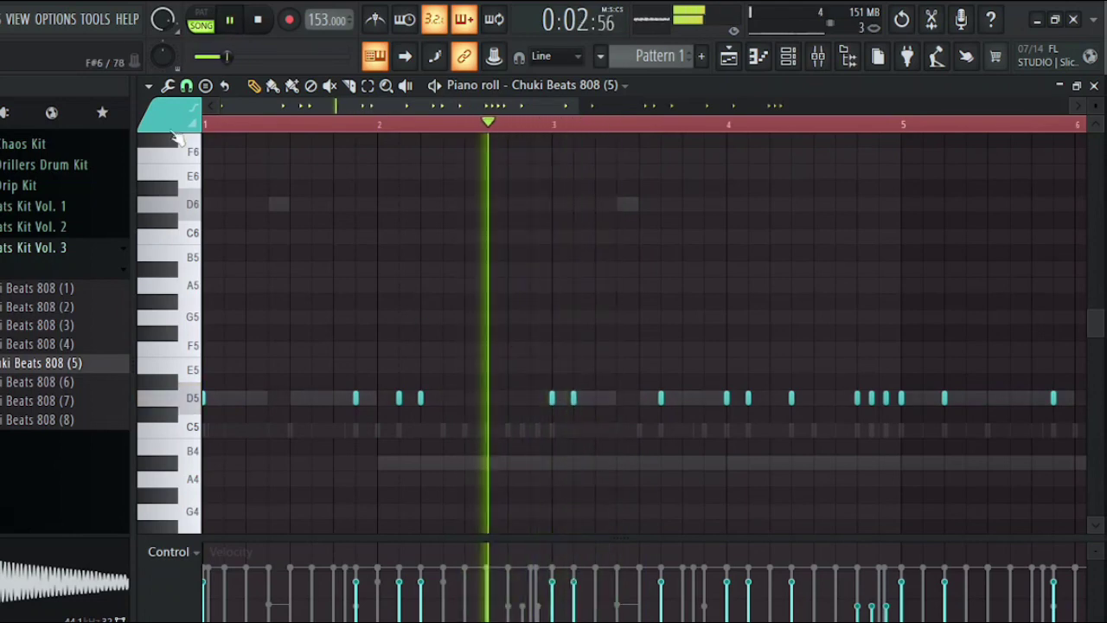
- Set snapping to 1/6 beat, try shifted positions for the extra 808 note in bar 3, and delete that note
key("space")
left_click(186, 86)
left_click(212, 274)
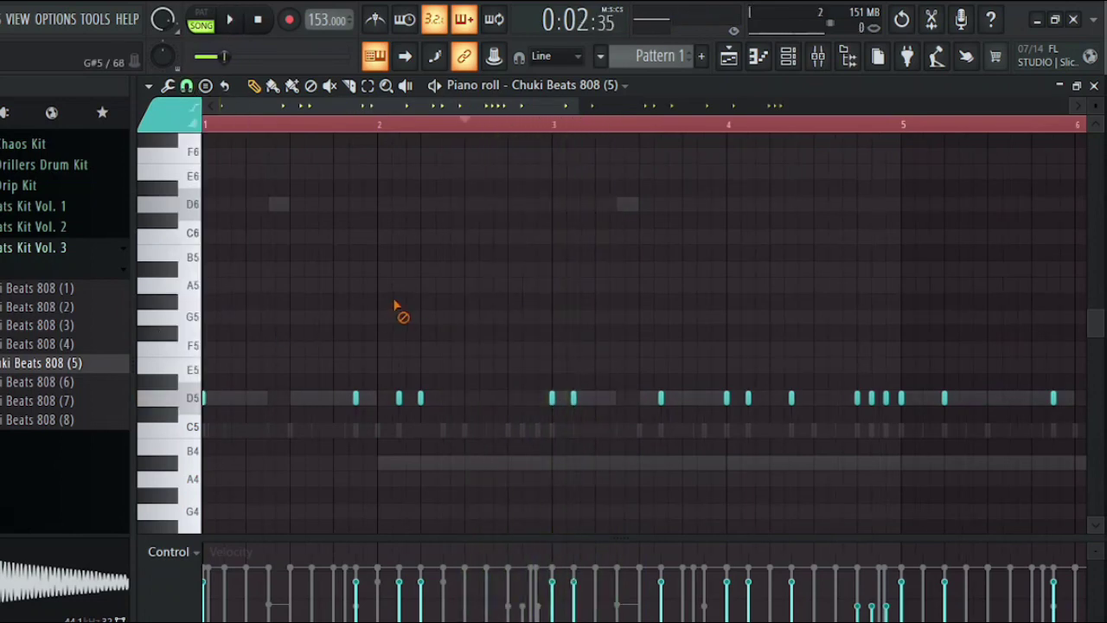
scroll(584, 413, "up", 3)
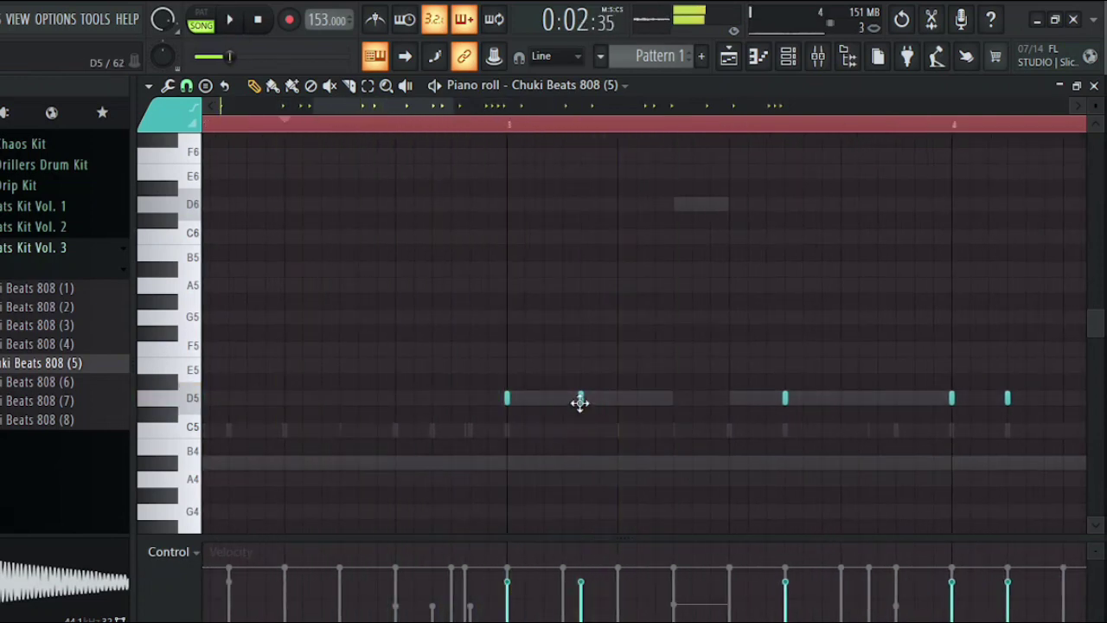
left_click_drag(580, 398, 562, 415)
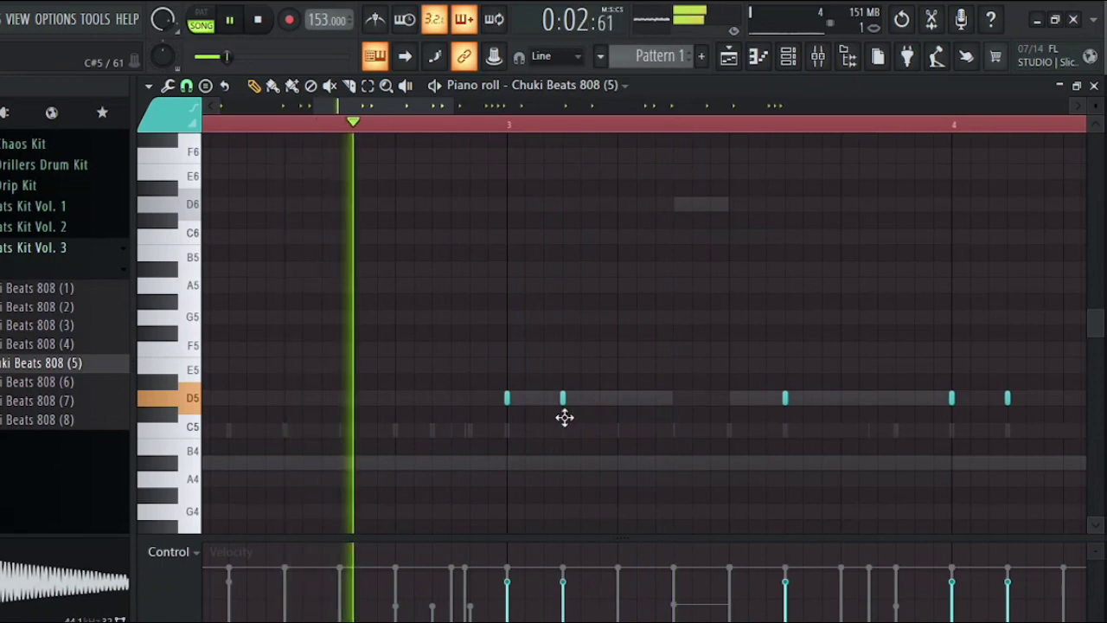
right_click(564, 408)
- Try moving bar 3's second D5 808 note to beat 4 and undo the move
scroll(801, 415, "down", 6)
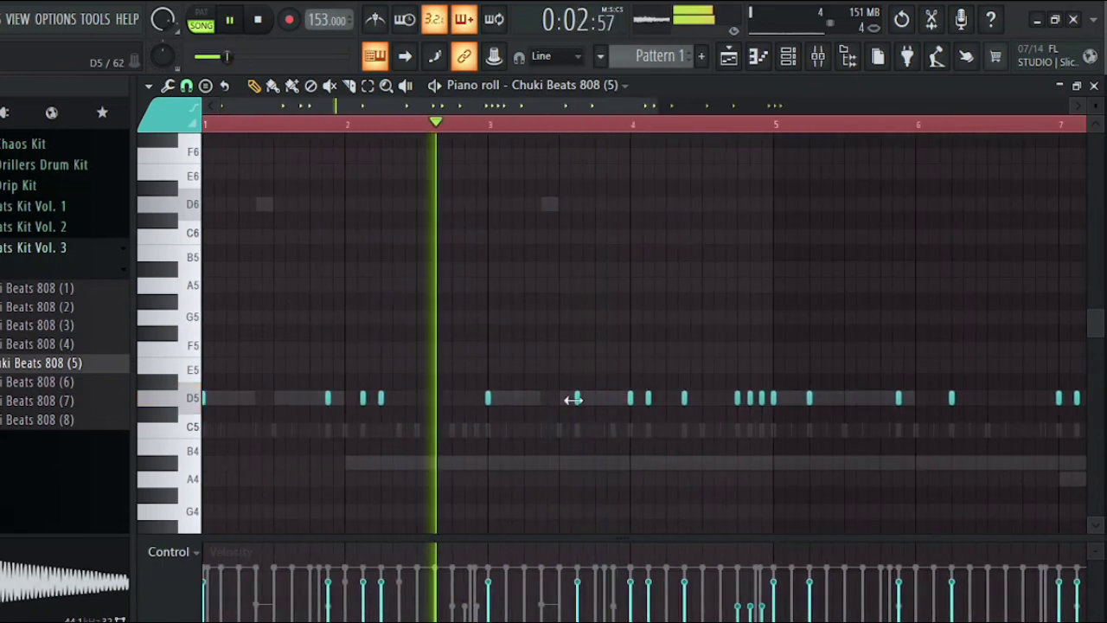
left_click_drag(576, 401, 593, 408)
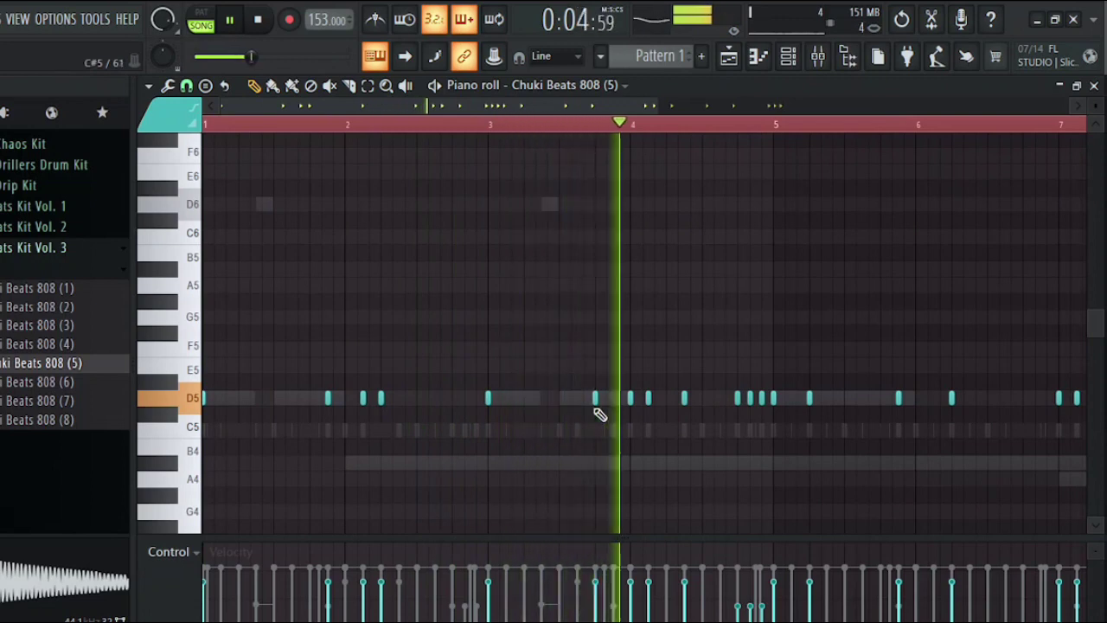
key("ctrl+z")
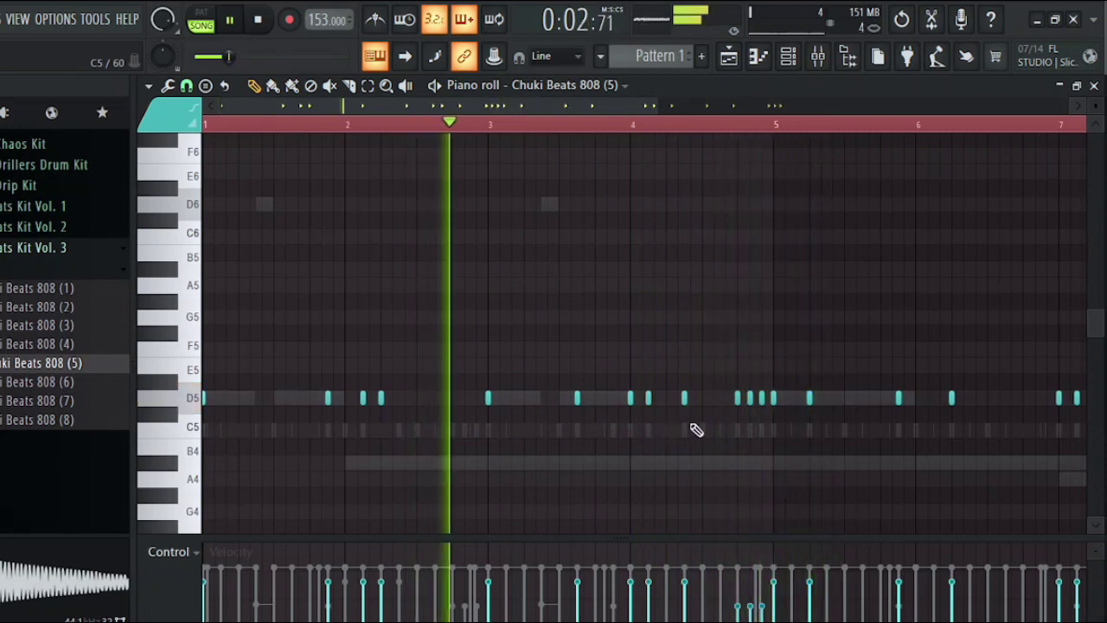
scroll(695, 427, "down", 3)
scroll(713, 398, "up", 3)
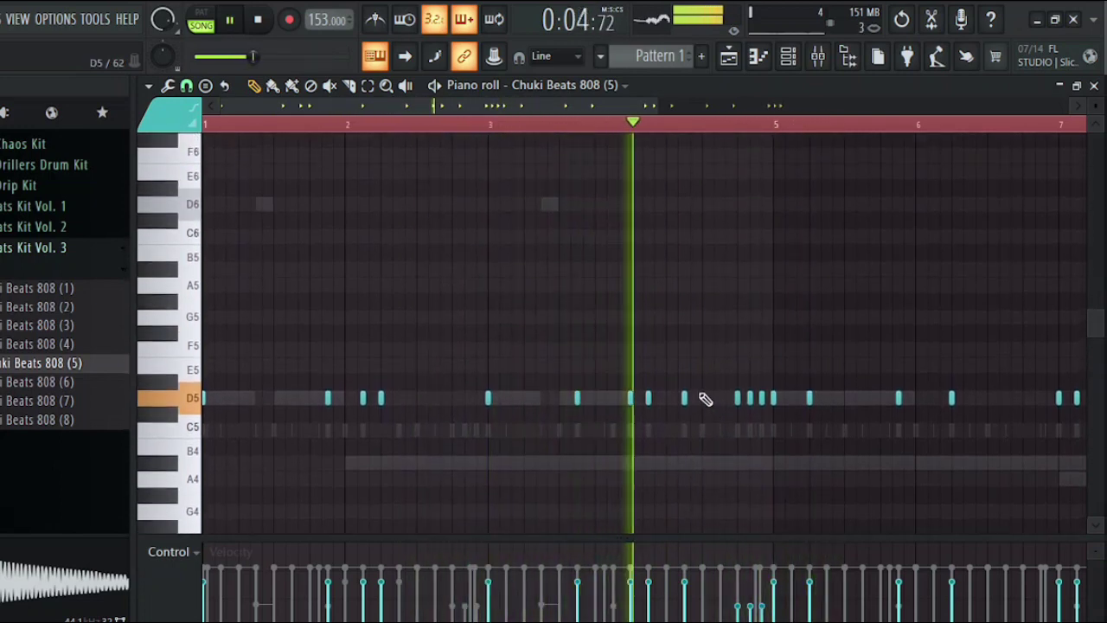
- Move all six D5 808 notes in bar 4 down to A#4
scroll(703, 397, "down", 3)
left_click_drag(705, 281, 652, 383)
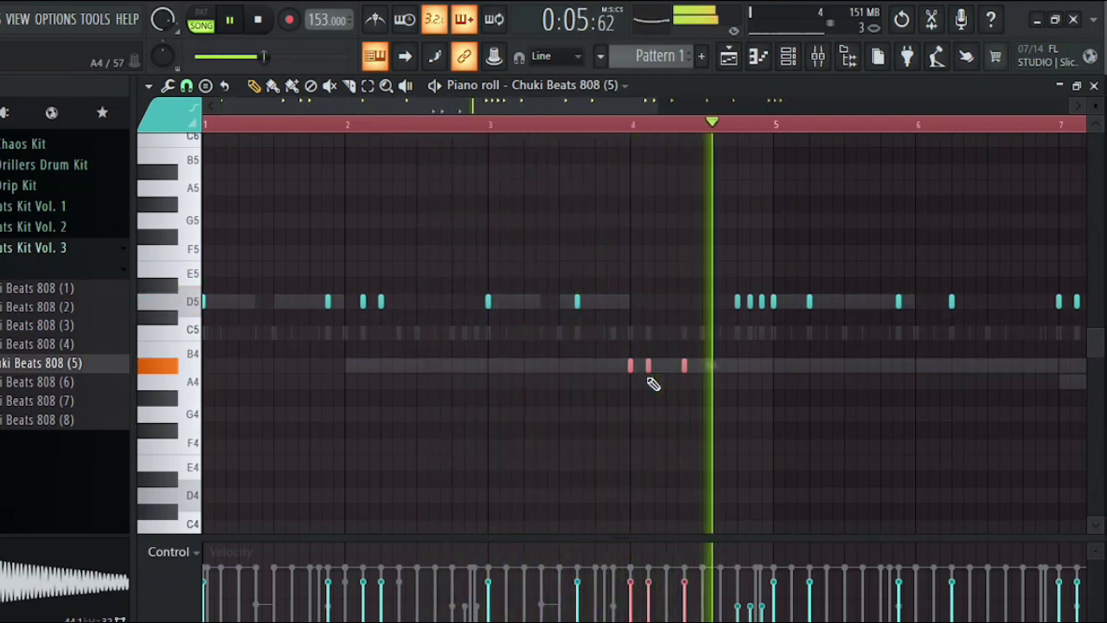
scroll(758, 297, "up", 3)
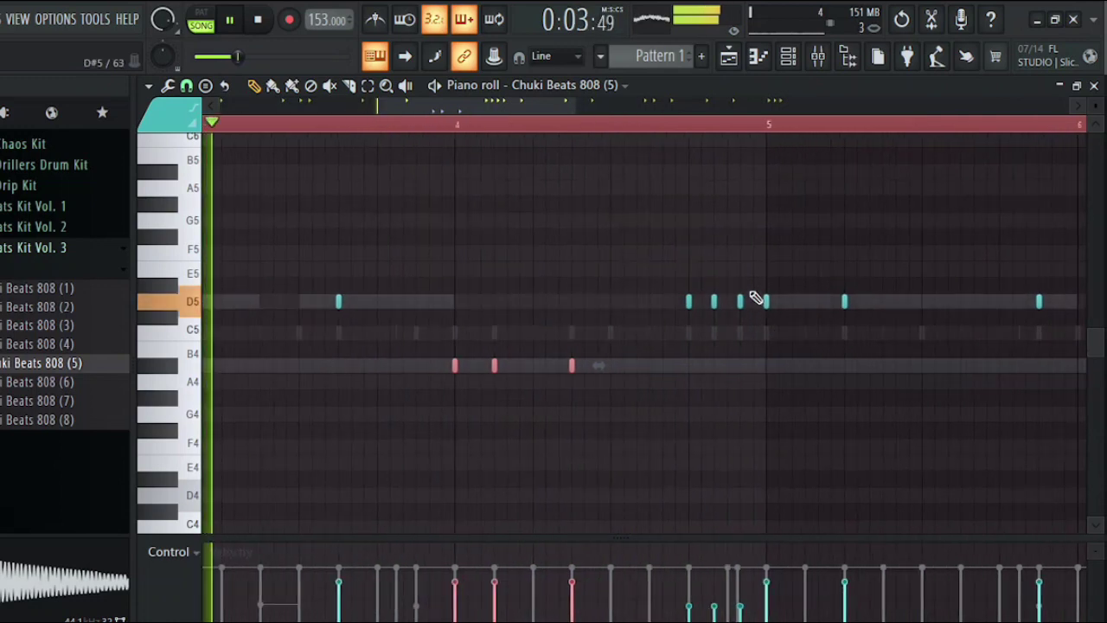
left_click_drag(746, 283, 683, 337)
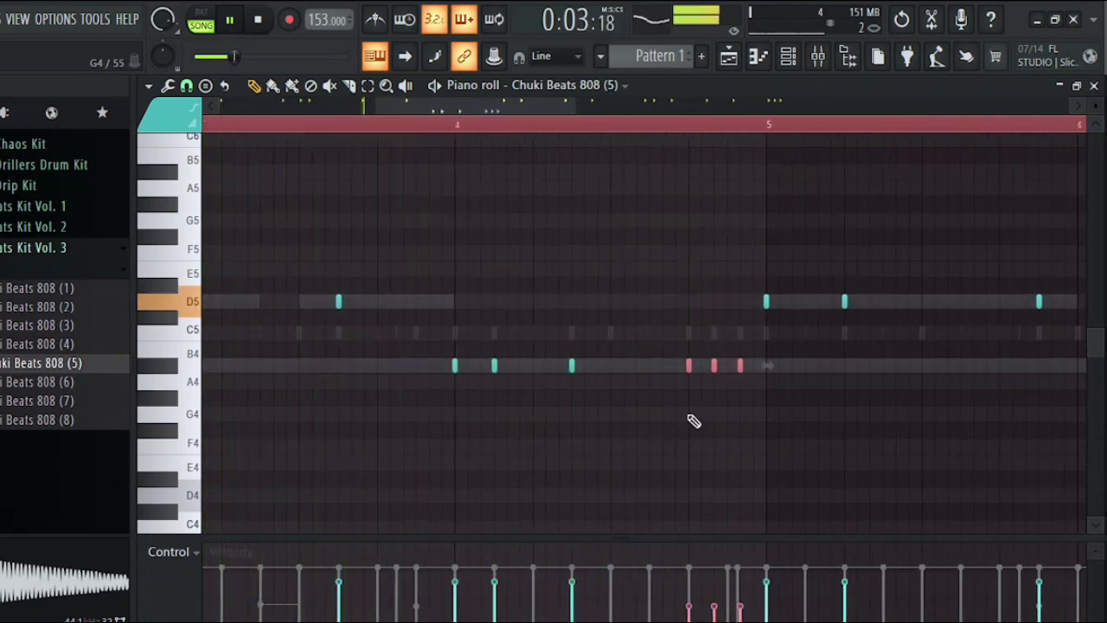
- Delete all 808 notes in bars 5 to 8 and set snapping to Bar
scroll(731, 437, "down", 4)
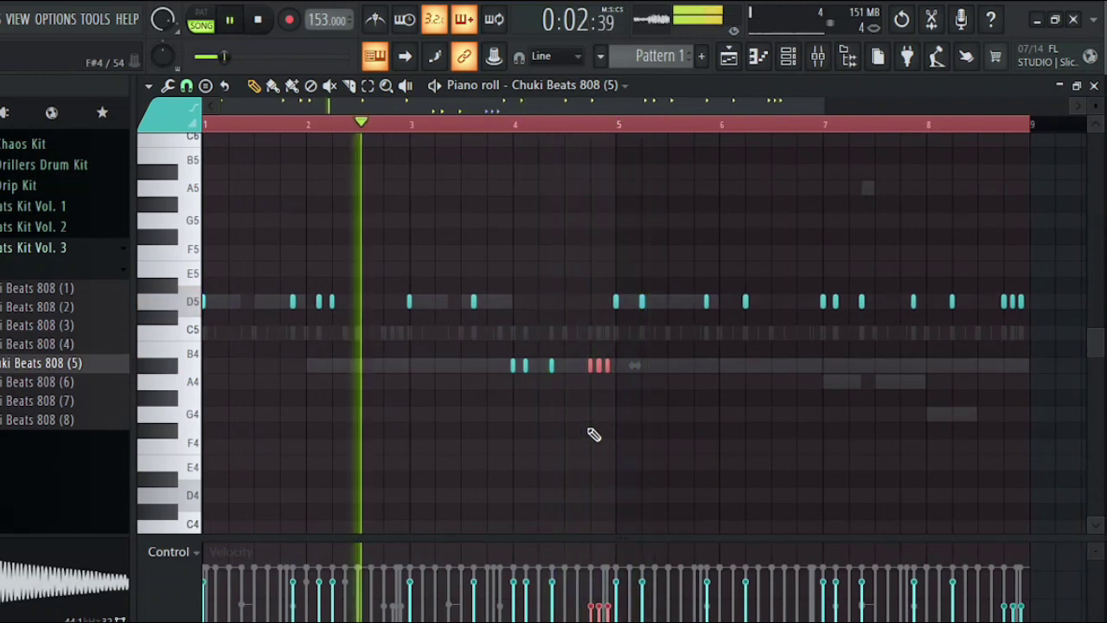
scroll(656, 338, "down", 2)
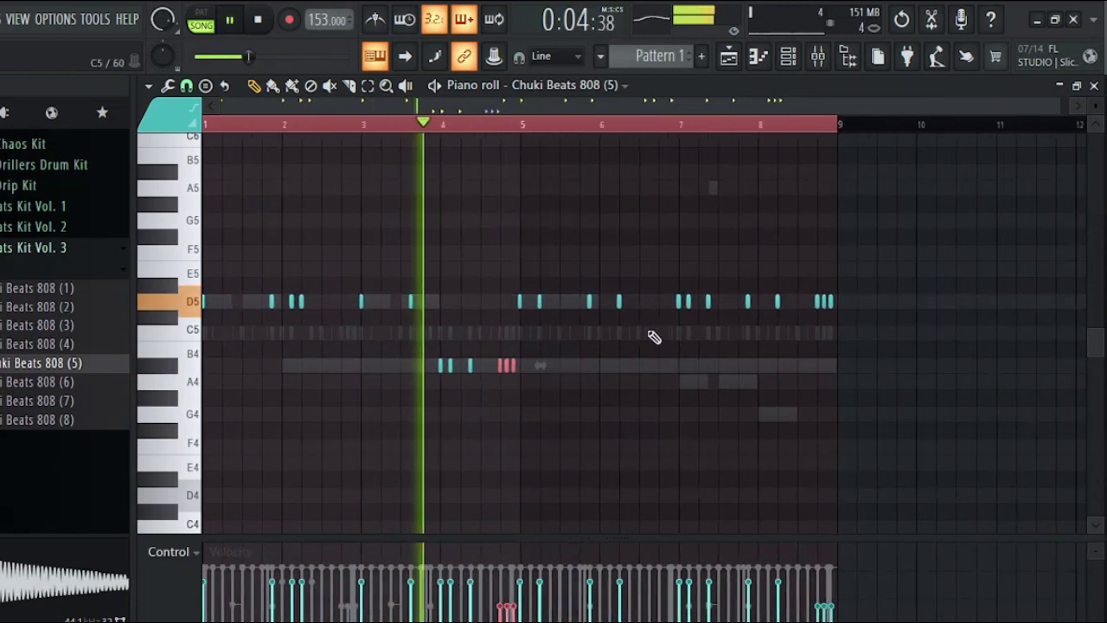
scroll(518, 332, "up", 3)
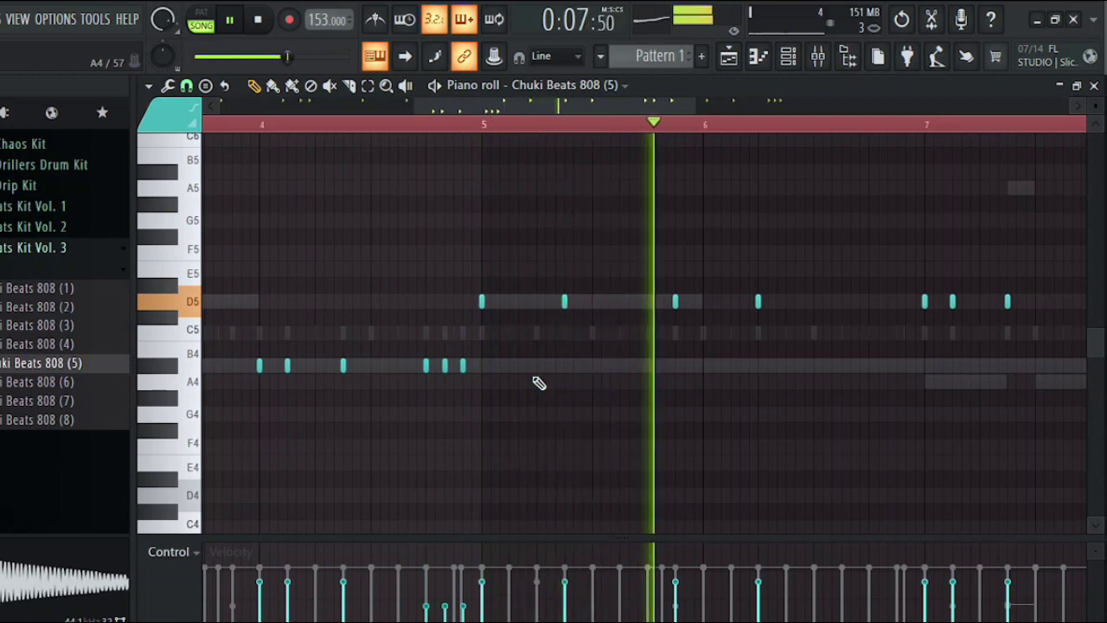
scroll(553, 320, "down", 4)
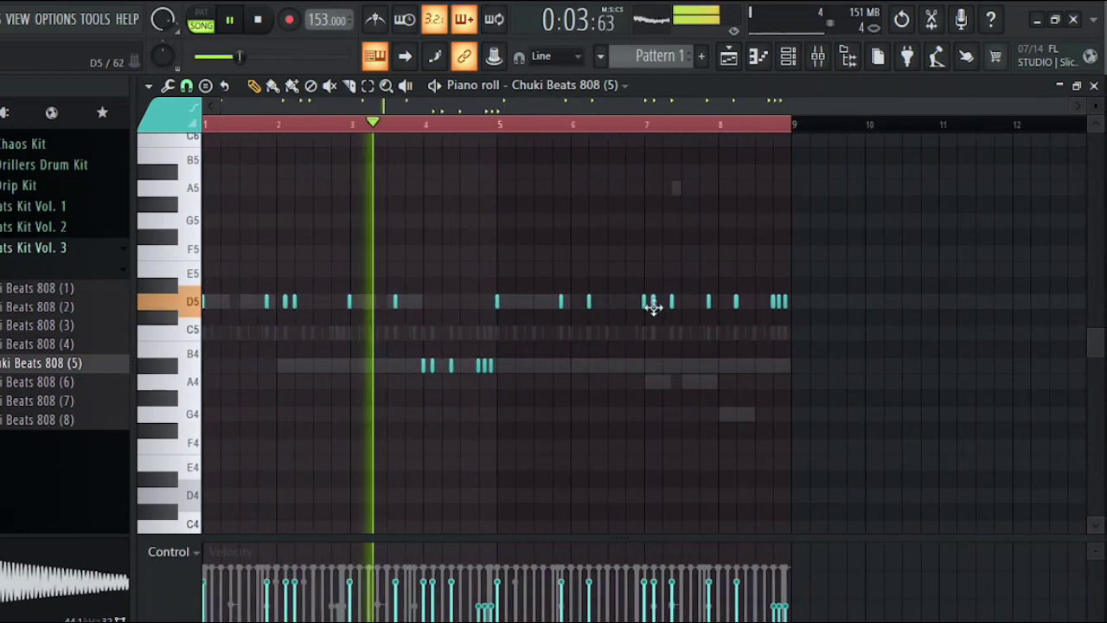
left_click_drag(849, 263, 493, 329)
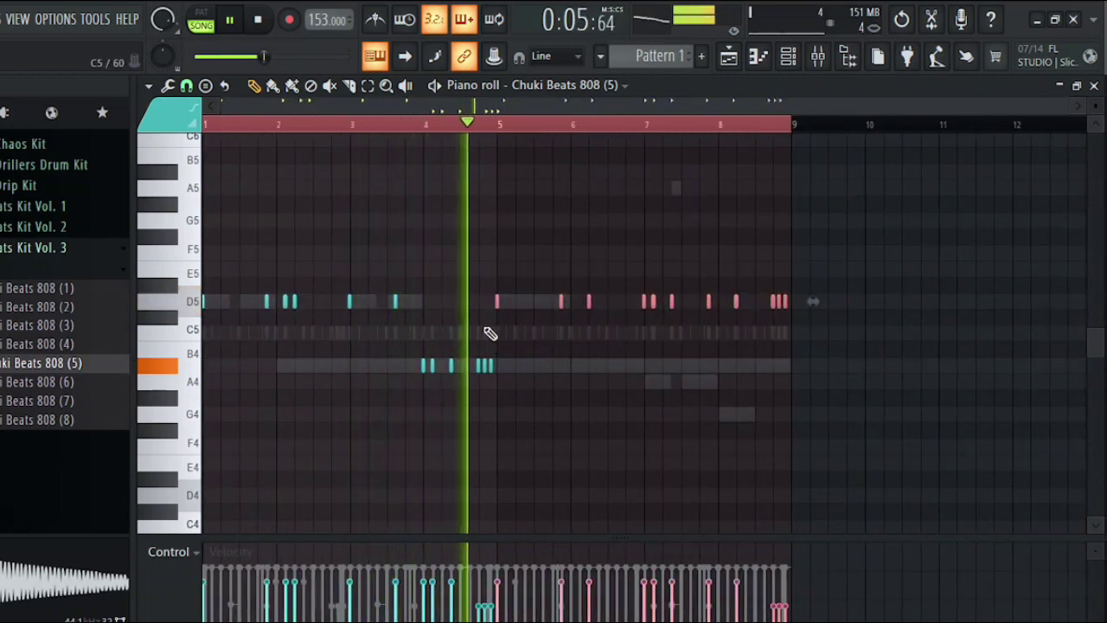
key("Delete")
key("space")
key("space")
left_click(186, 85)
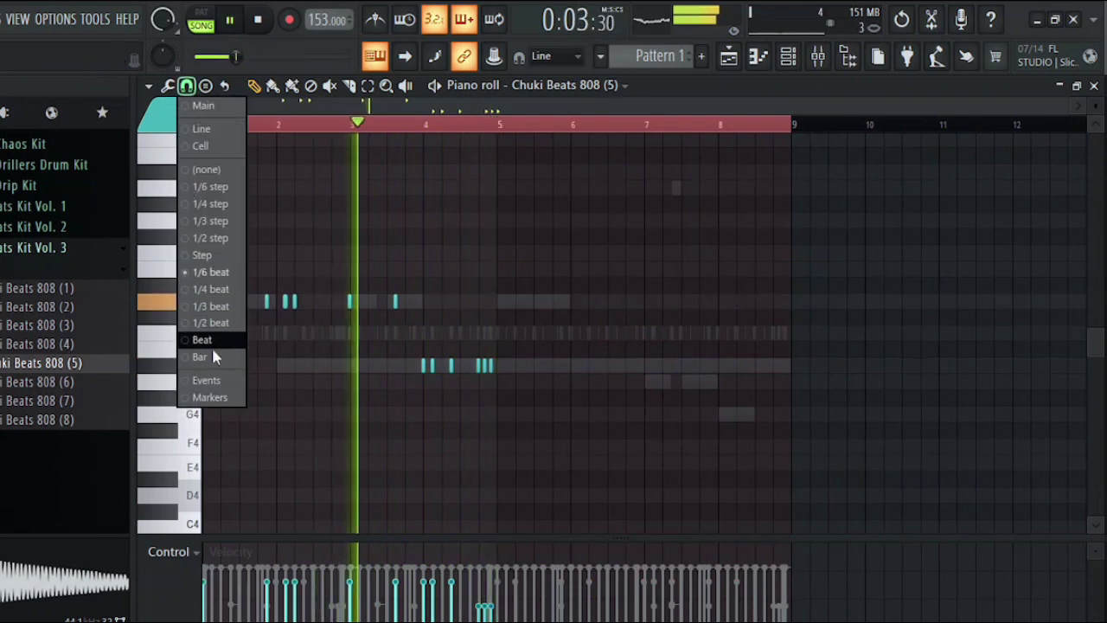
left_click(264, 369)
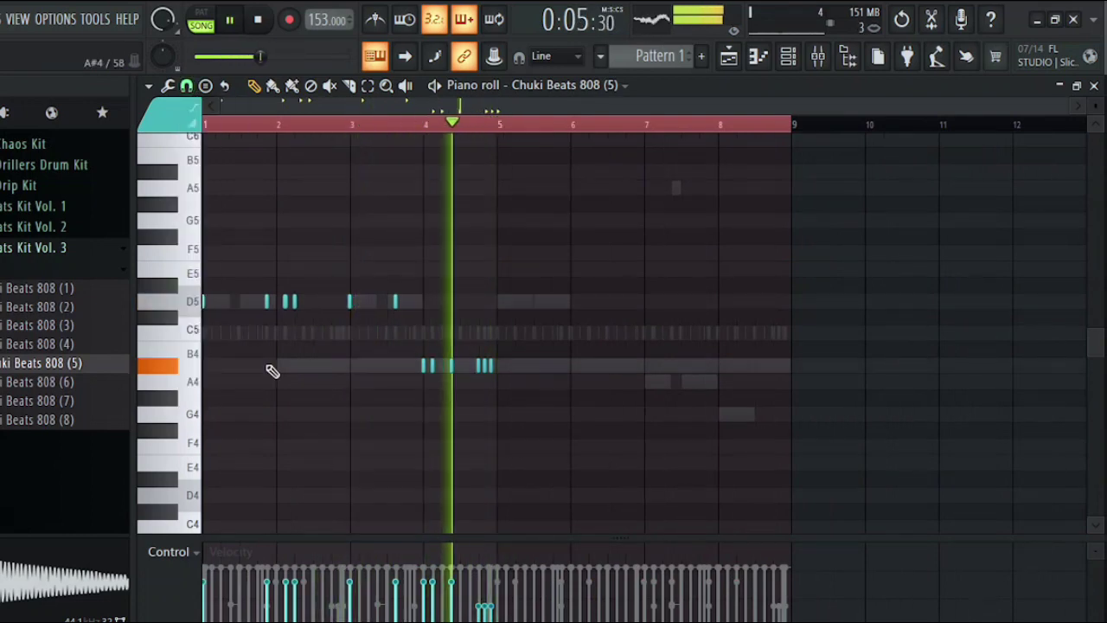
- Shape the velocities of bar 4's last three A#4 808 notes into a rising ramp and audition them
scroll(410, 494, "up", 5)
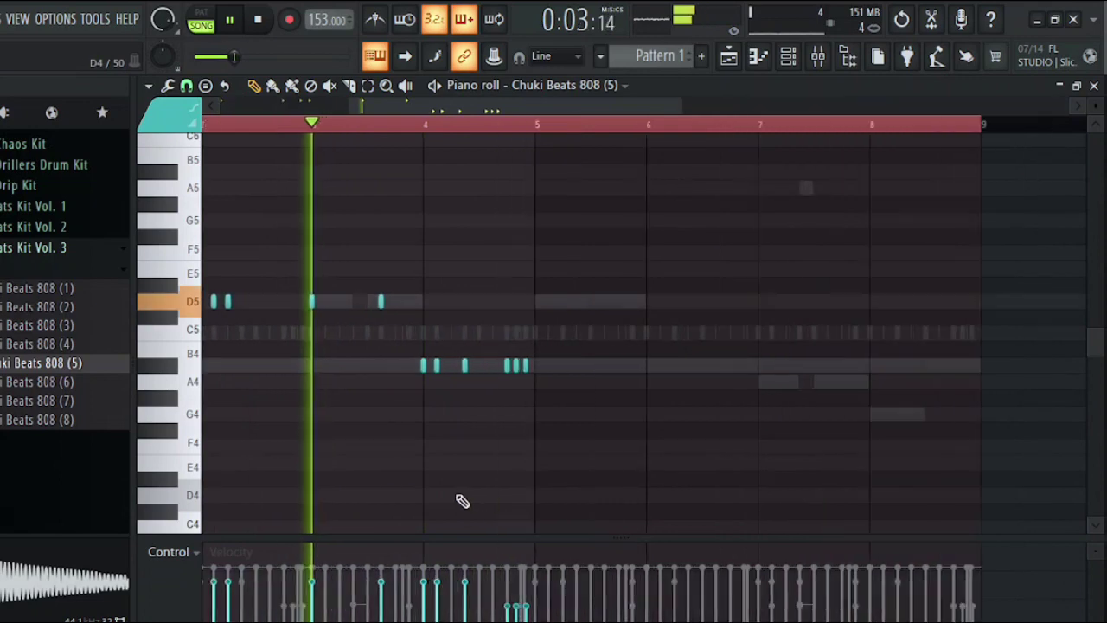
left_click_drag(652, 327, 550, 399)
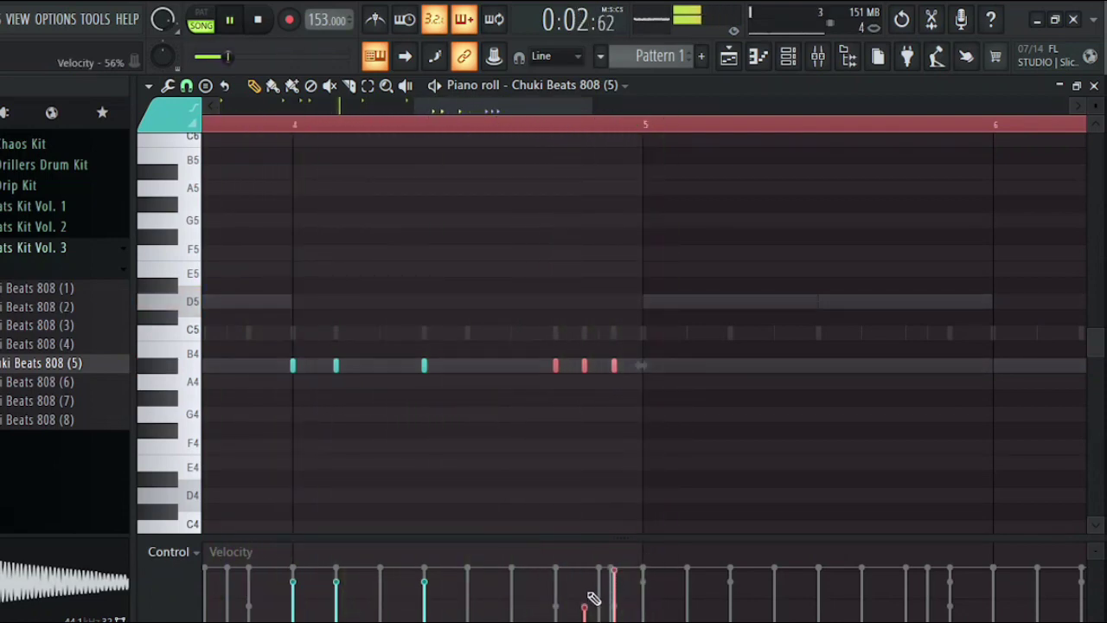
left_click_drag(590, 590, 590, 598)
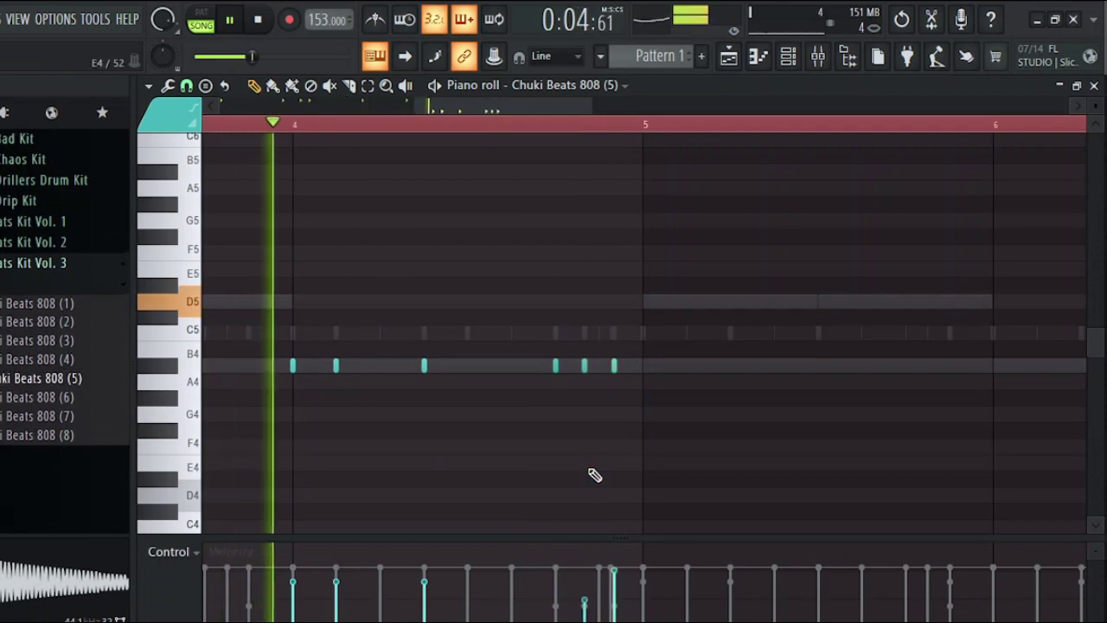
scroll(595, 471, "down", 6)
key("space")
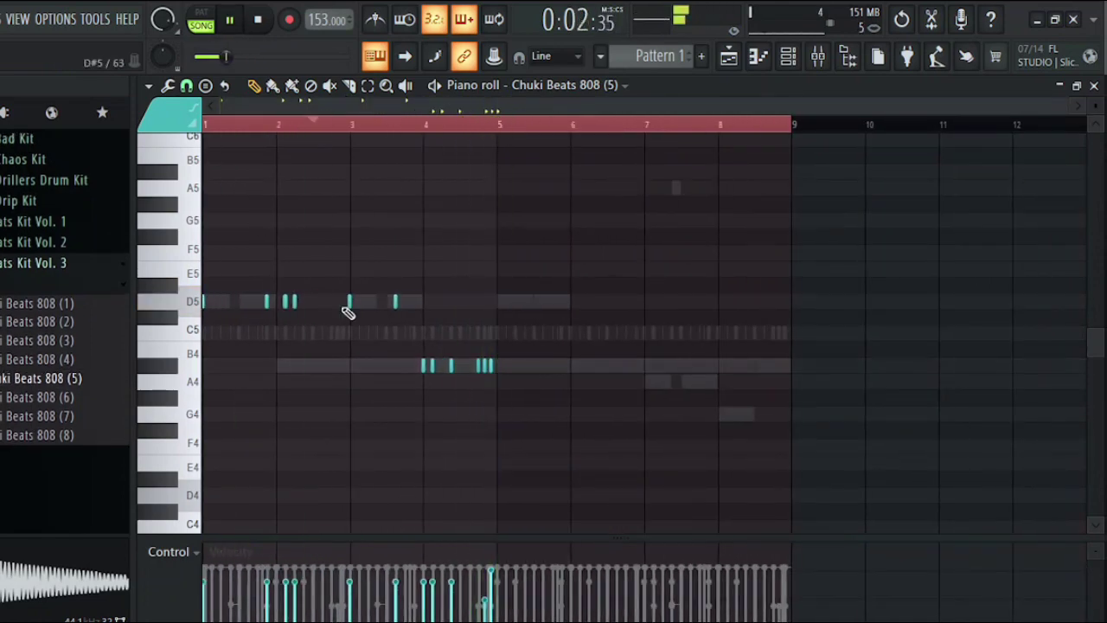
scroll(462, 521, "up", 3)
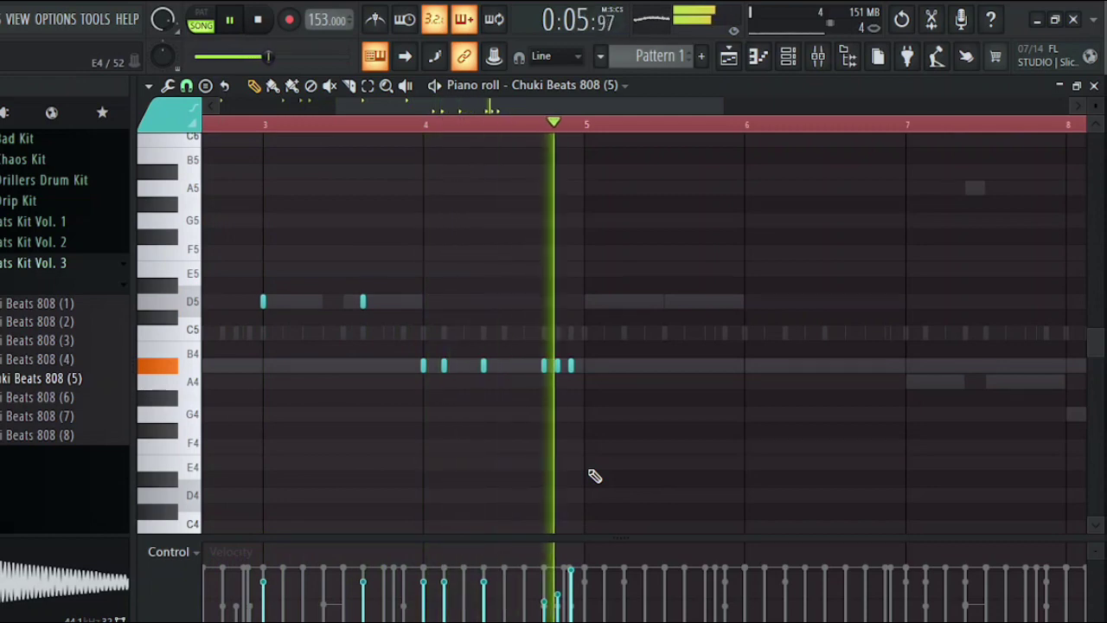
scroll(540, 360, "down", 3)
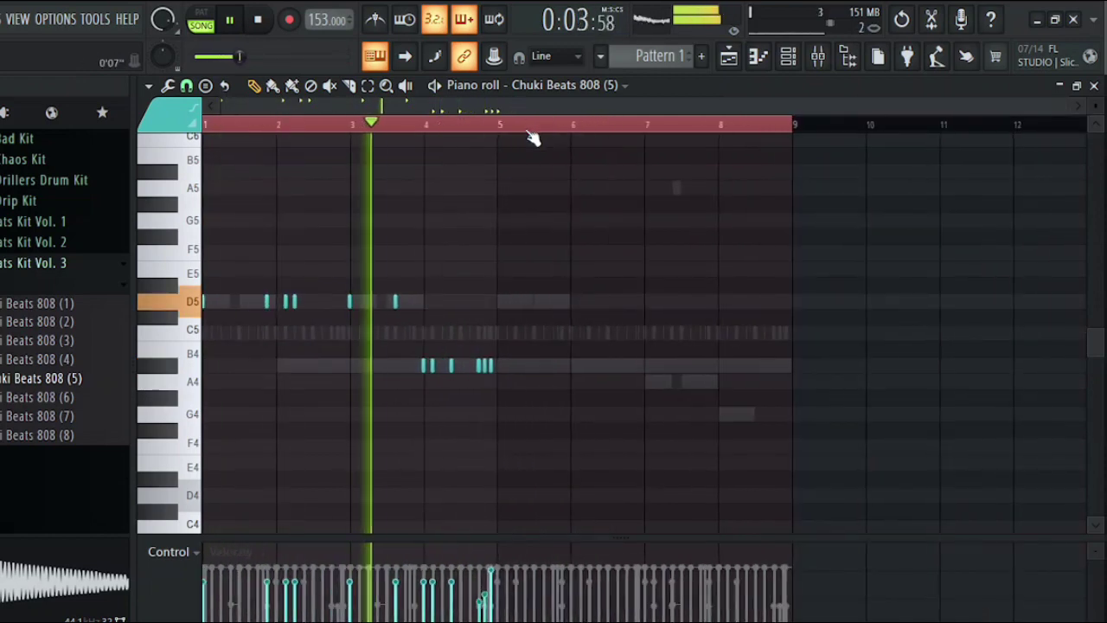
- Duplicate the 808 notes of bars 1 to 4 into bars 5 to 8 and extend all notes to be legato
right_click(499, 128)
key("ctrl+b")
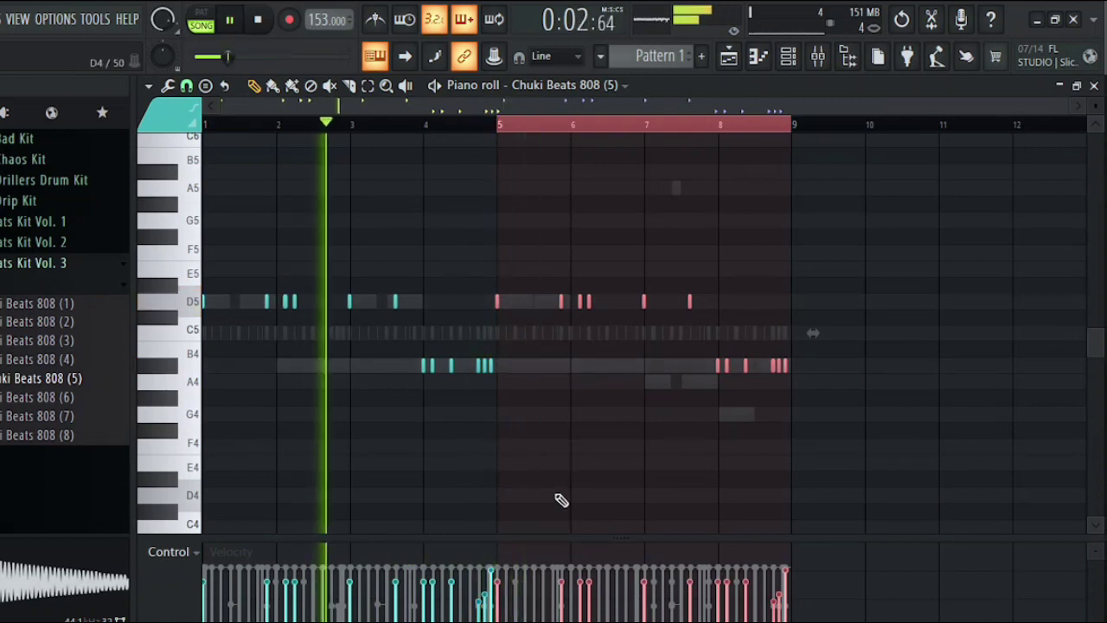
left_click(562, 479, "ctrl")
key("ctrl+l")
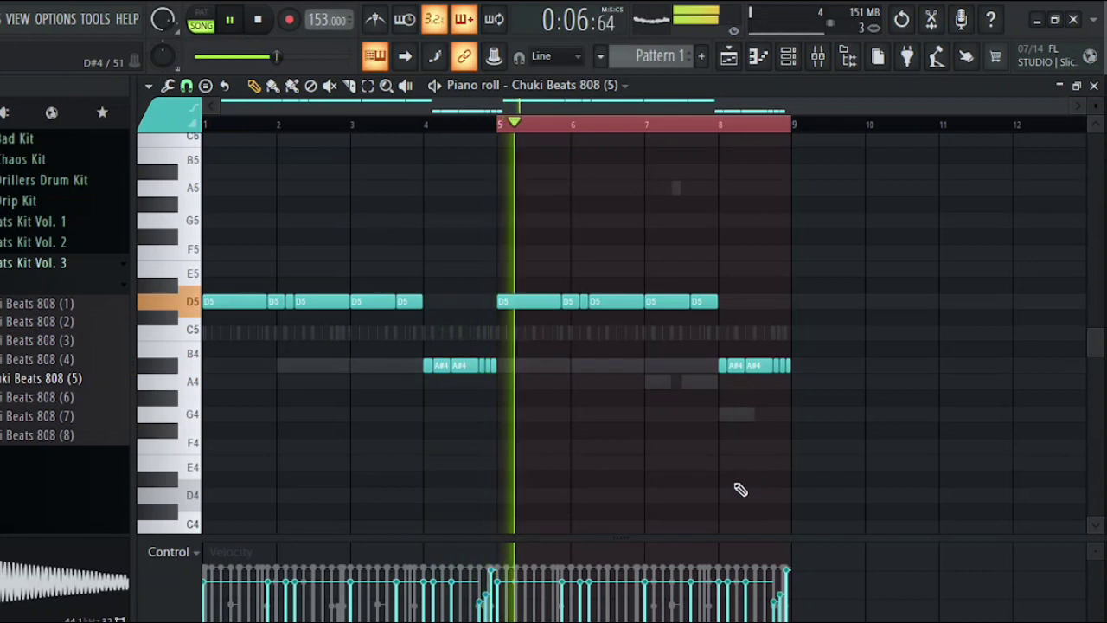
- Level the velocities of the last three A#4 808 notes in bar 4
scroll(454, 459, "up", 4)
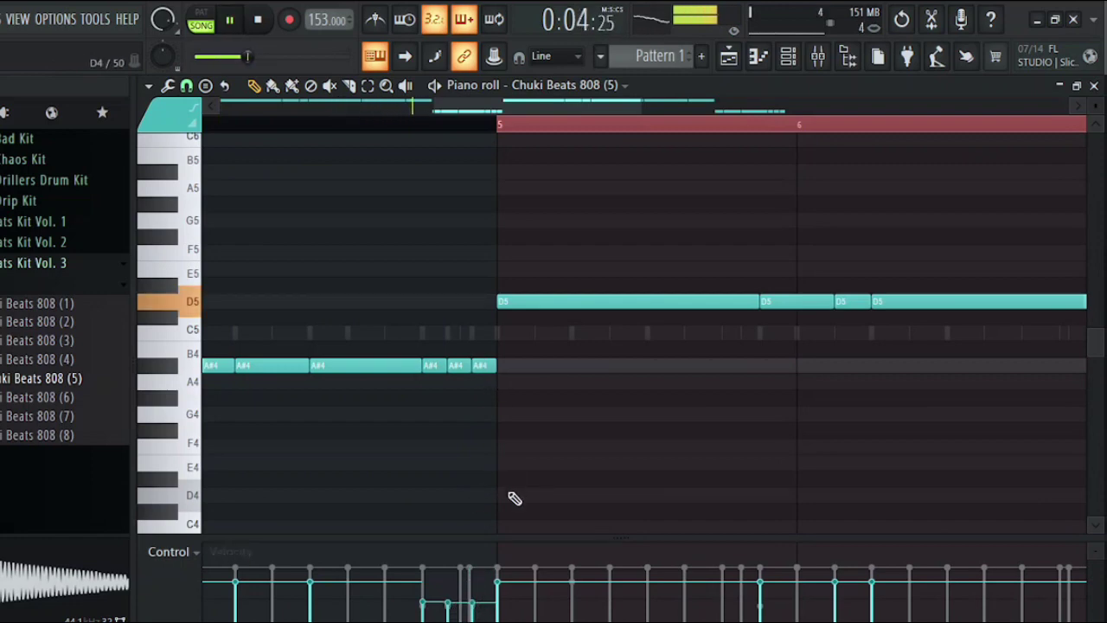
scroll(511, 512, "down", 4)
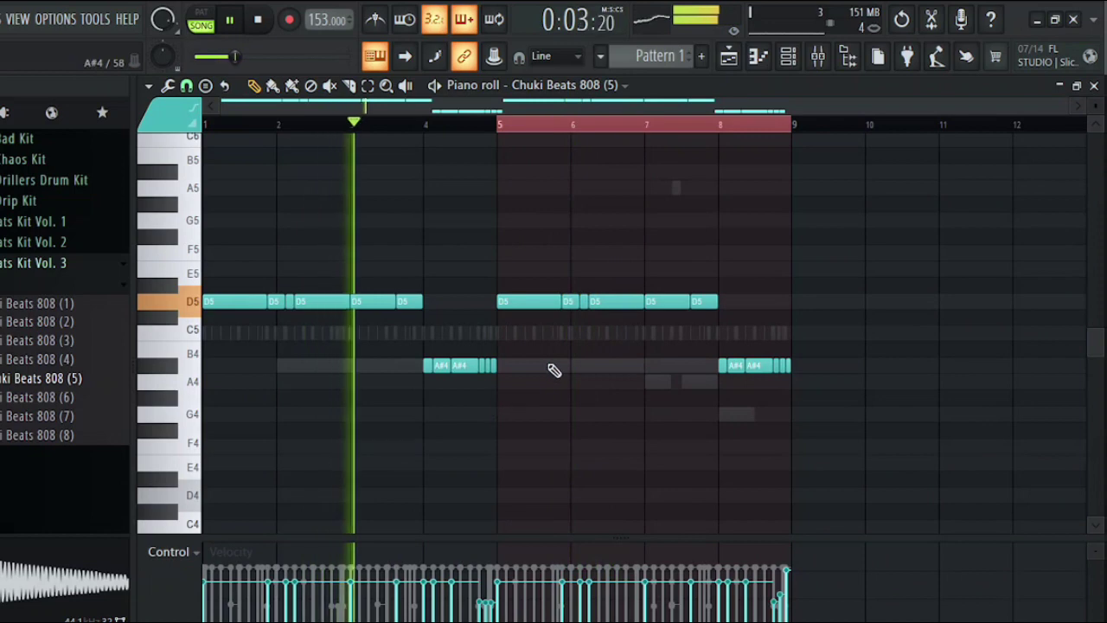
- Try bar 6's short D5 808 note an octave higher, audition it, and return it to D5
scroll(572, 339, "up", 3)
left_click_drag(598, 279, 598, 310)
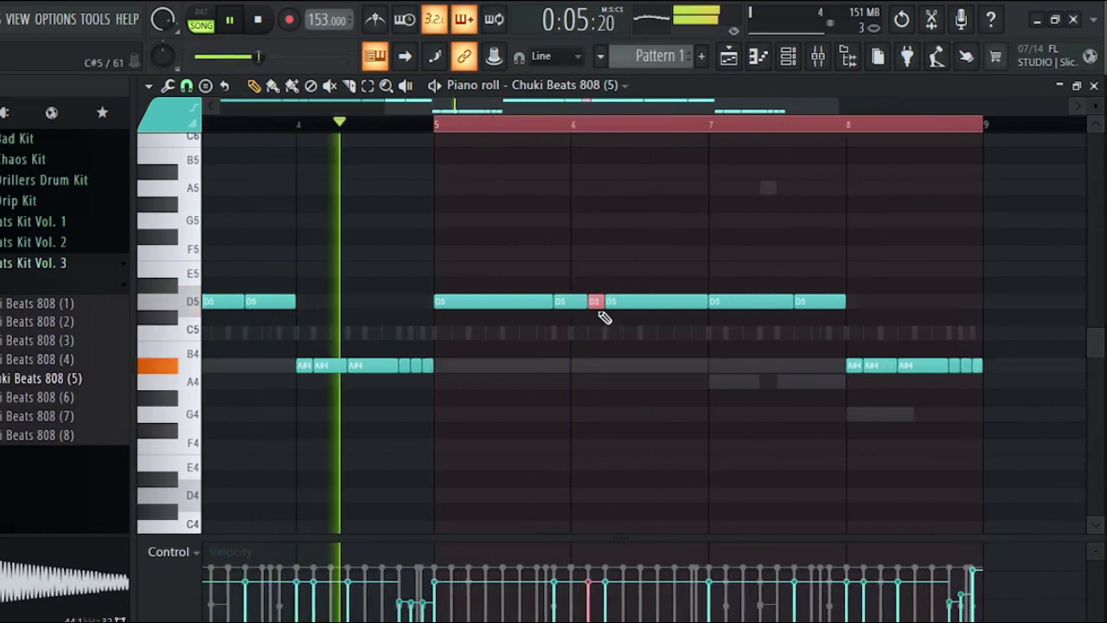
key("ctrl+Up")
scroll(603, 316, "up", 2)
left_click(663, 484)
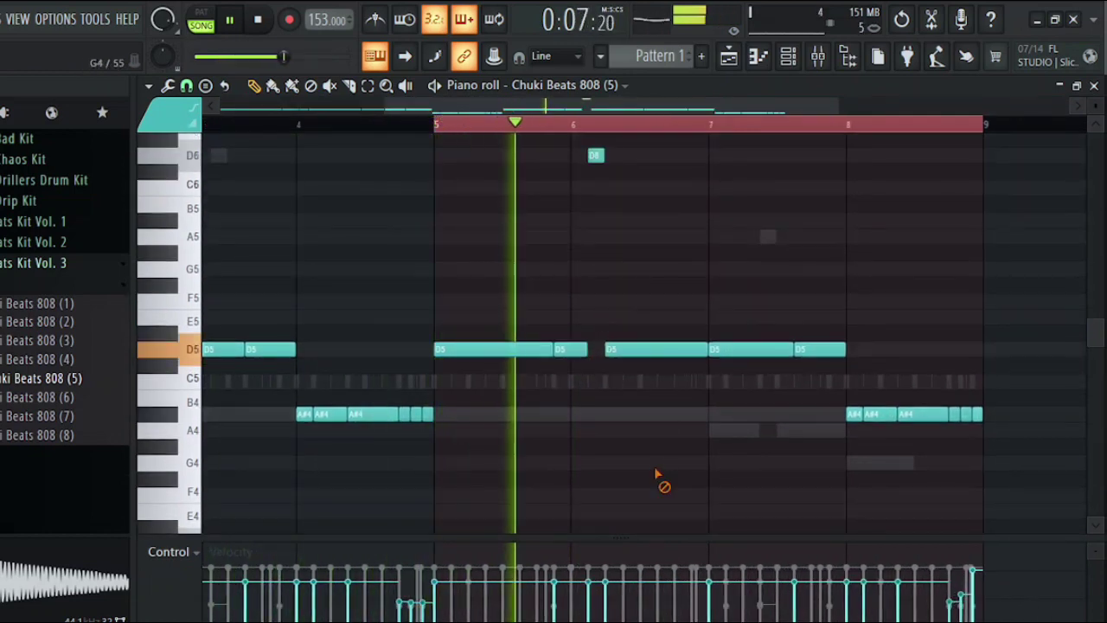
key("space")
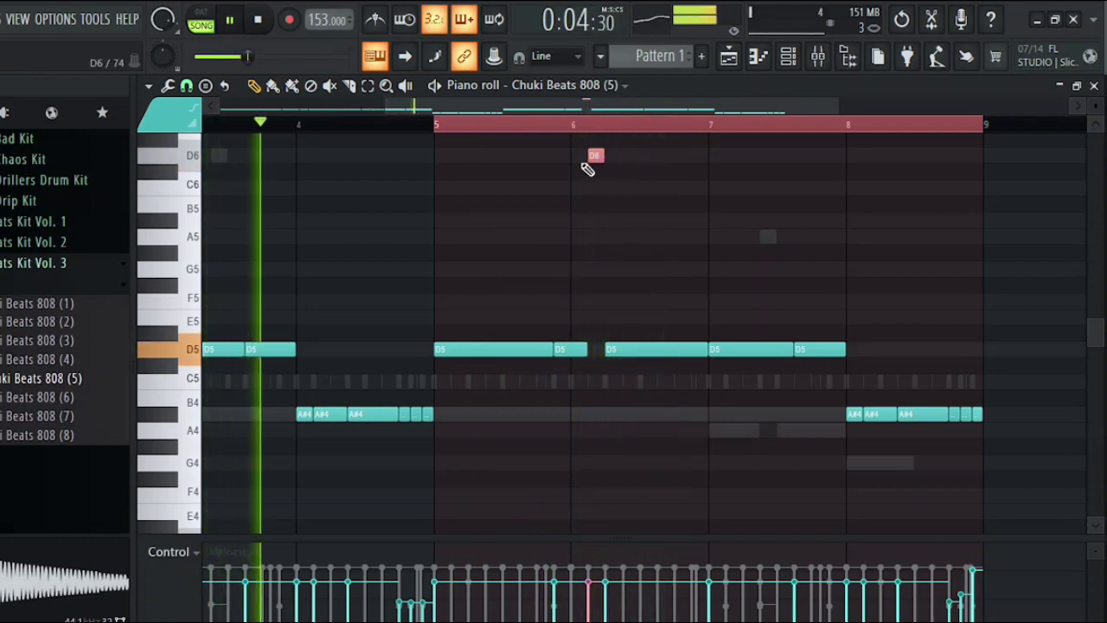
key("ctrl+Down")
left_click(636, 462)
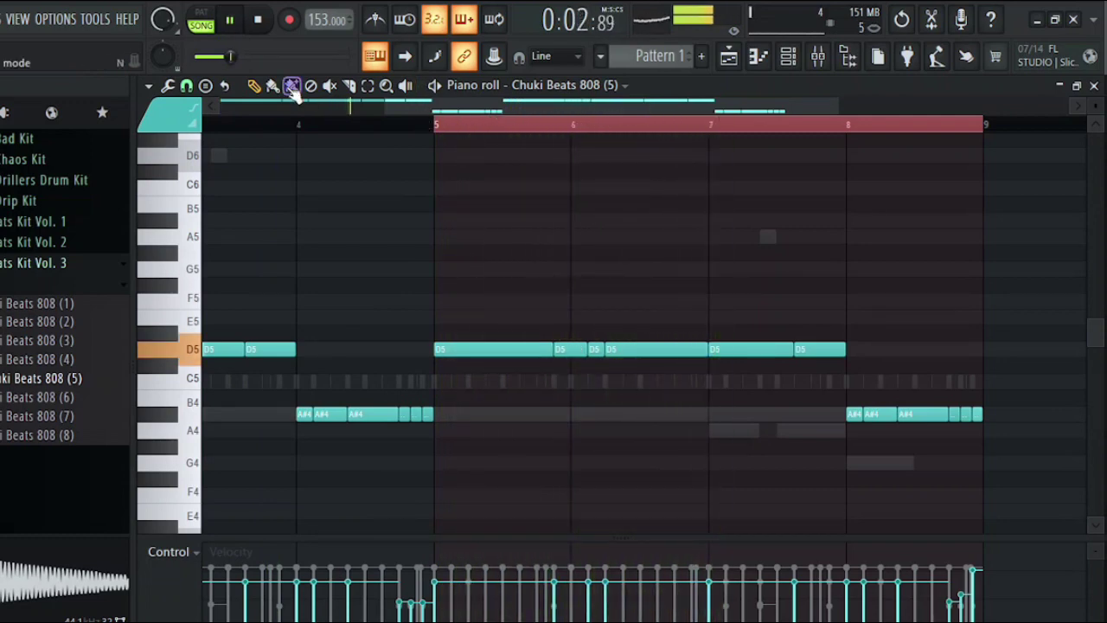
- Set snapping to 1/2 beat, shorten bar 6's last D5 808 note and add a half-beat D5 note right before bar 7
left_click(186, 86)
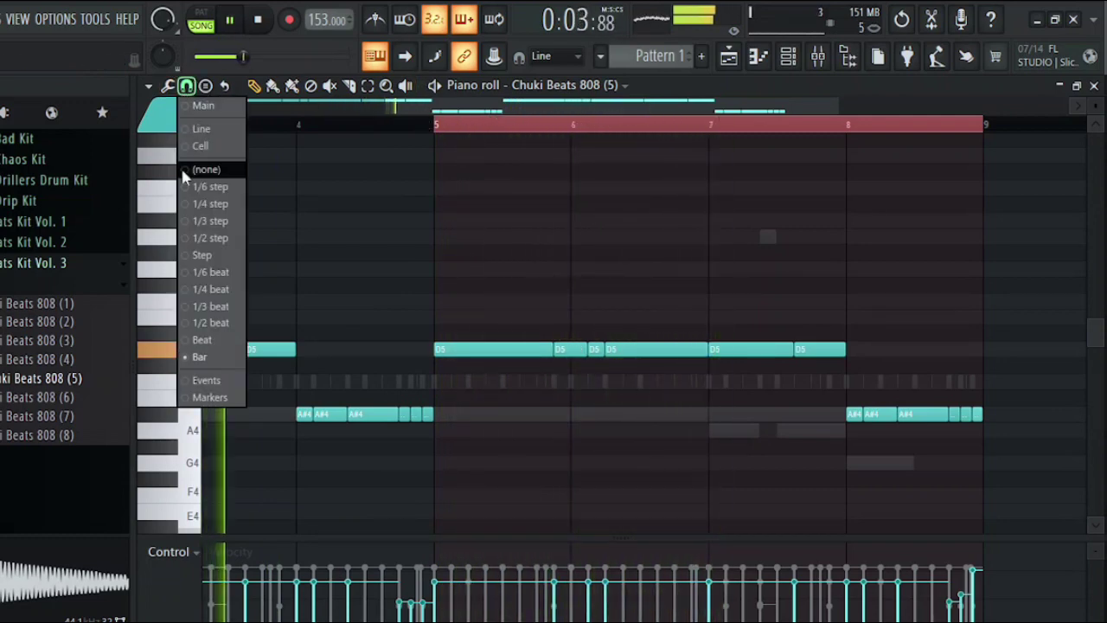
left_click(227, 321)
scroll(711, 380, "up", 3, "ctrl")
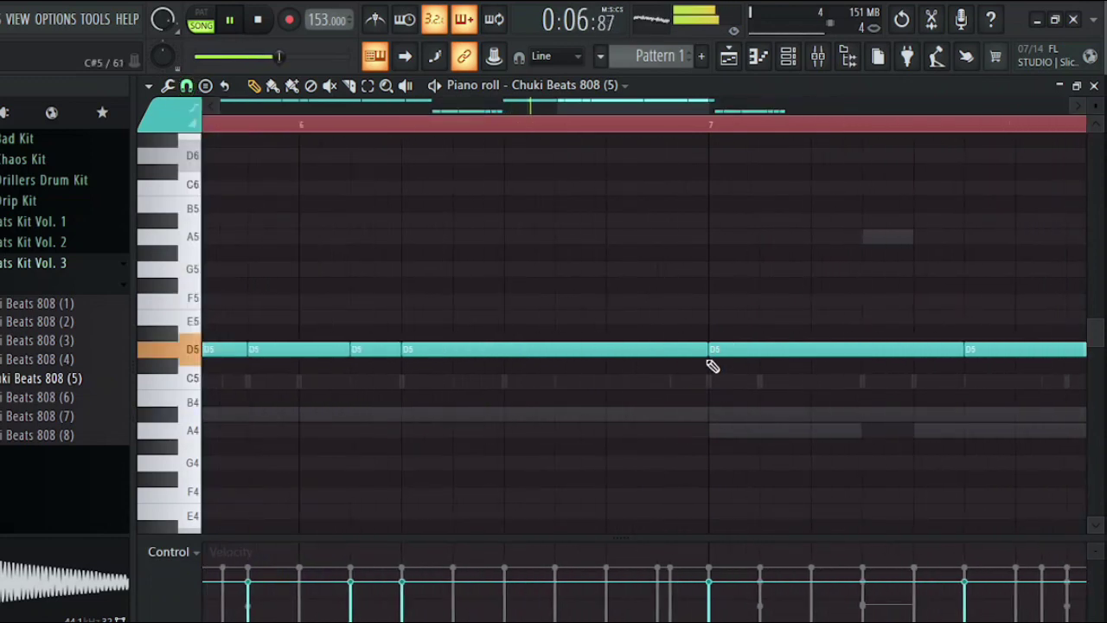
left_click_drag(682, 372, 659, 381)
left_click(661, 381)
key("space")
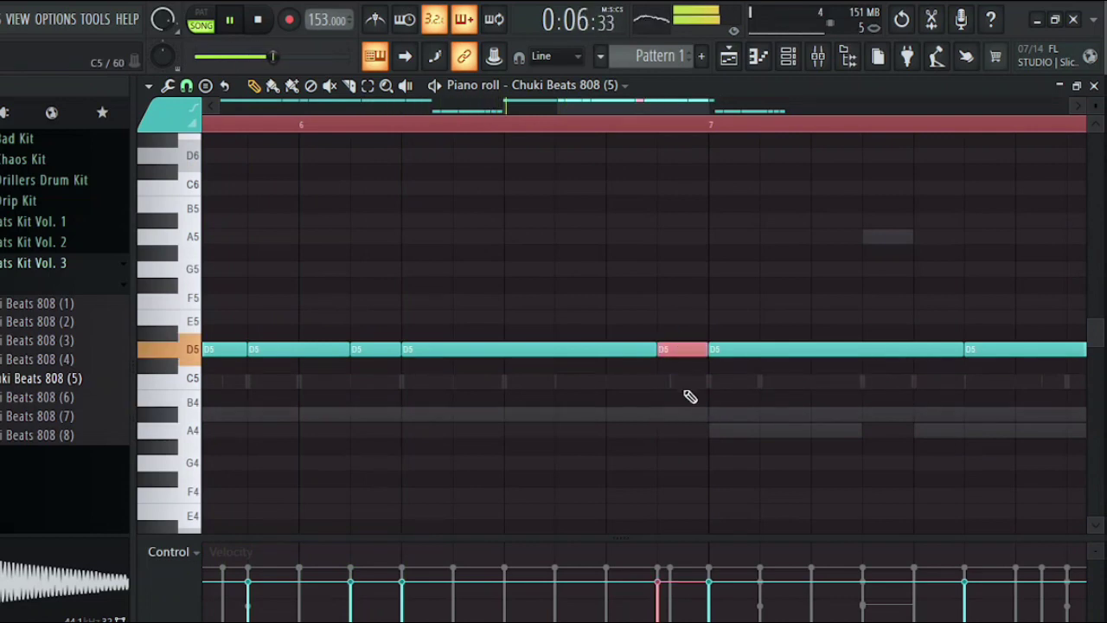
- Try bar 6's final half-beat 808 note at A#4, raise it an octave to A#5, and audition from bar 5
scroll(690, 396, "down", 3)
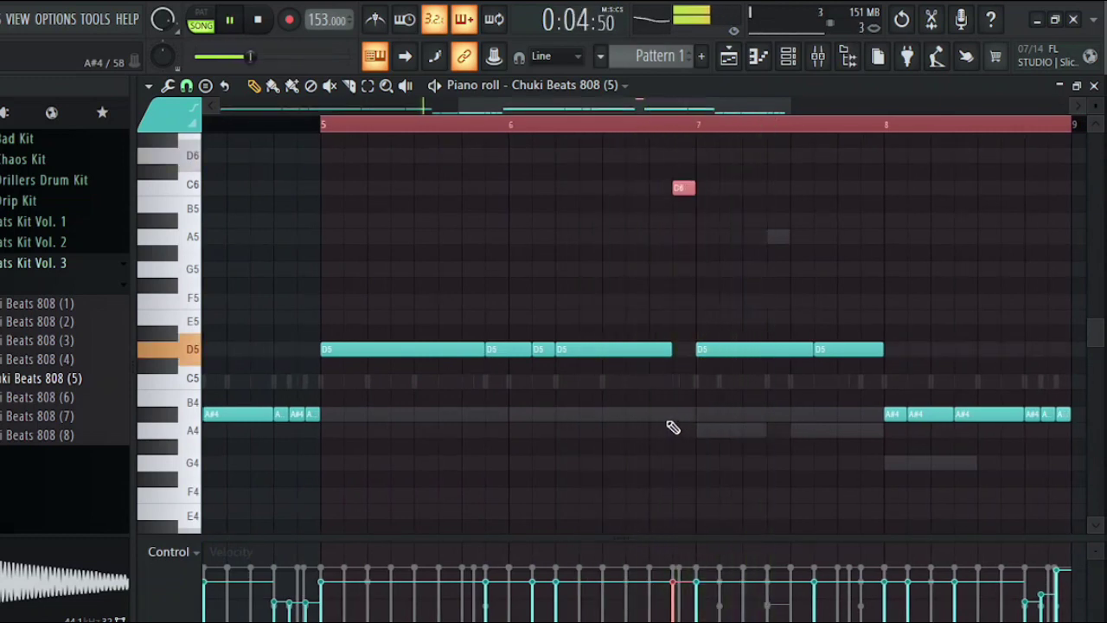
key("shift+Down")
key("shift+Down")
key("shift+Down")
key("shift+Down")
key("shift+Down")
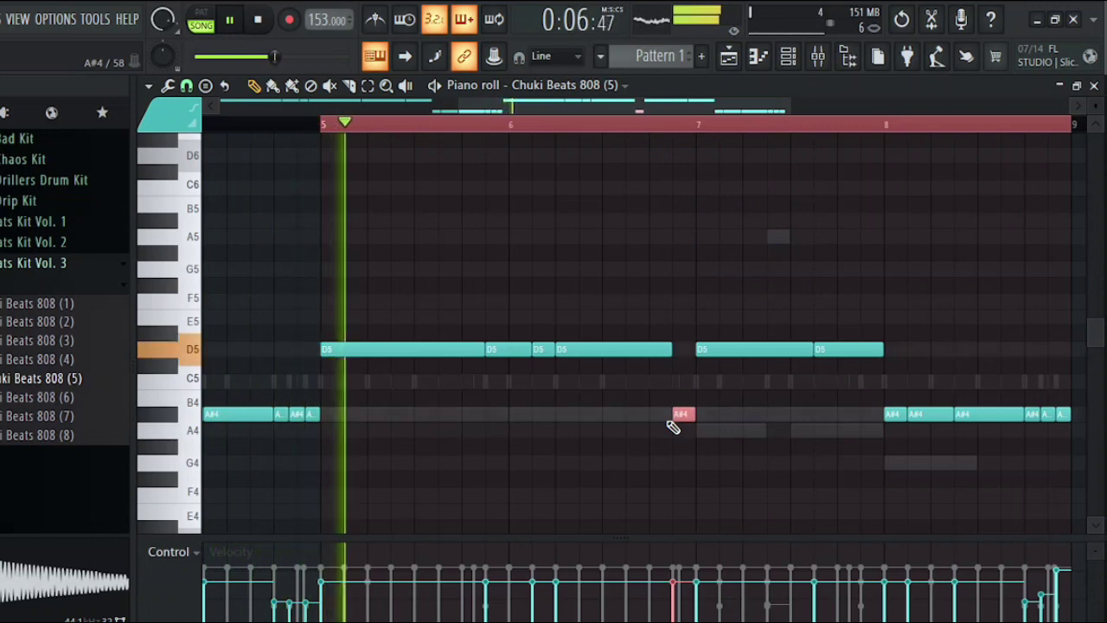
key("ctrl+Up")
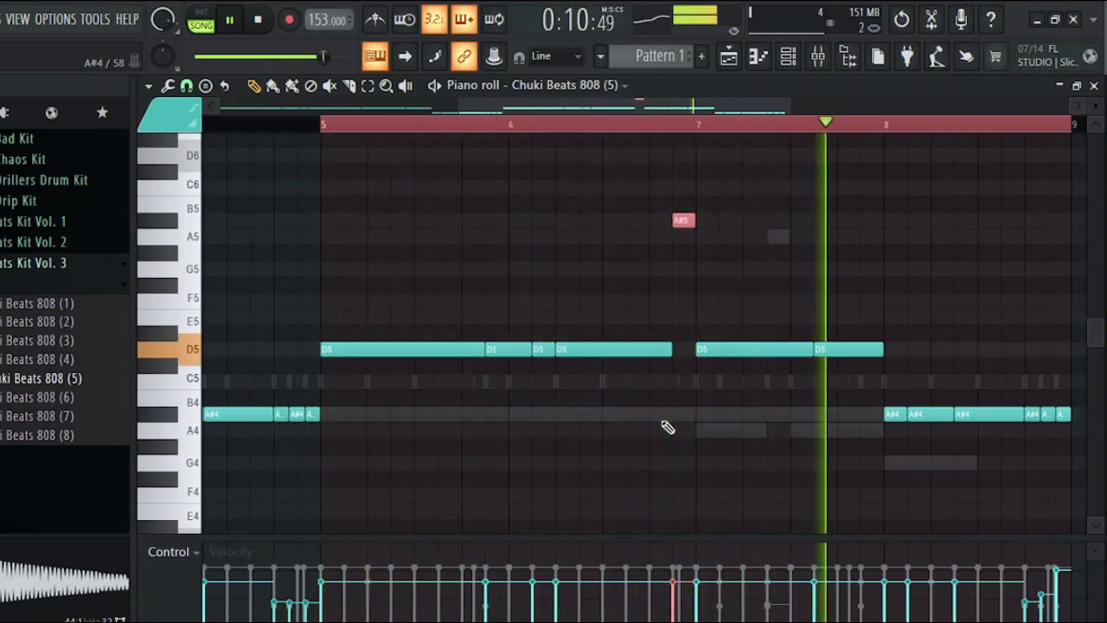
left_click(334, 128)
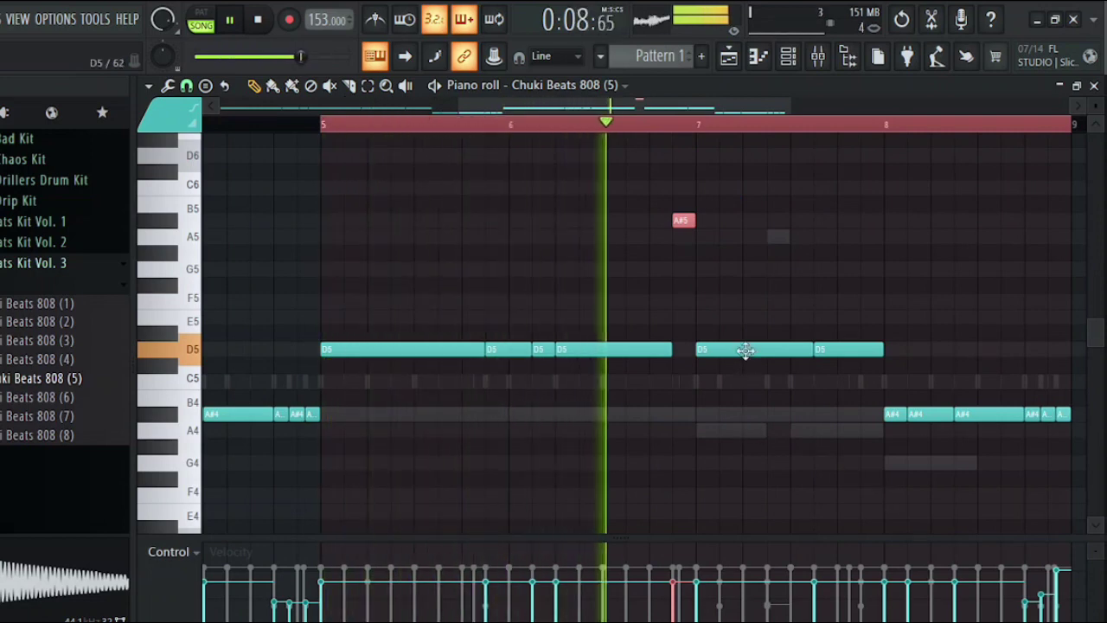
- Shorten bar 7's first D5 808 note to one beat and add a one-beat D5 note on beat 2
mouse_move(744, 349)
left_mouse_down()
mouse_move(748, 415)
mouse_move(746, 351)
left_mouse_up()
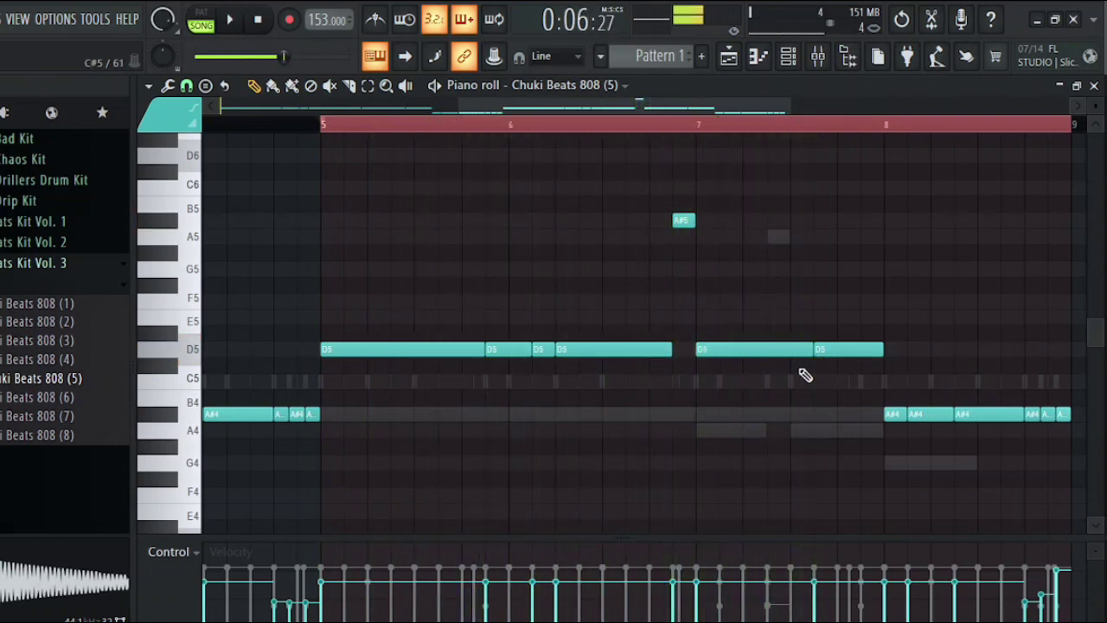
mouse_move(814, 356)
left_mouse_down()
mouse_move(729, 390)
mouse_move(800, 378)
mouse_move(826, 388)
mouse_move(758, 378)
mouse_move(721, 390)
mouse_move(733, 391)
left_mouse_up()
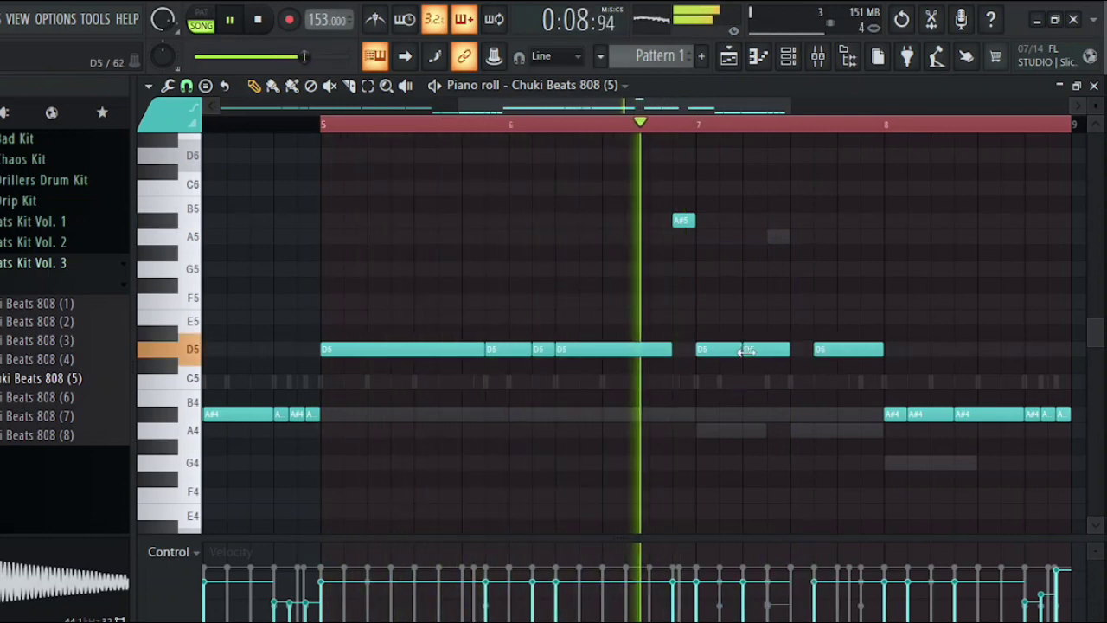
left_click(747, 350)
key("space")
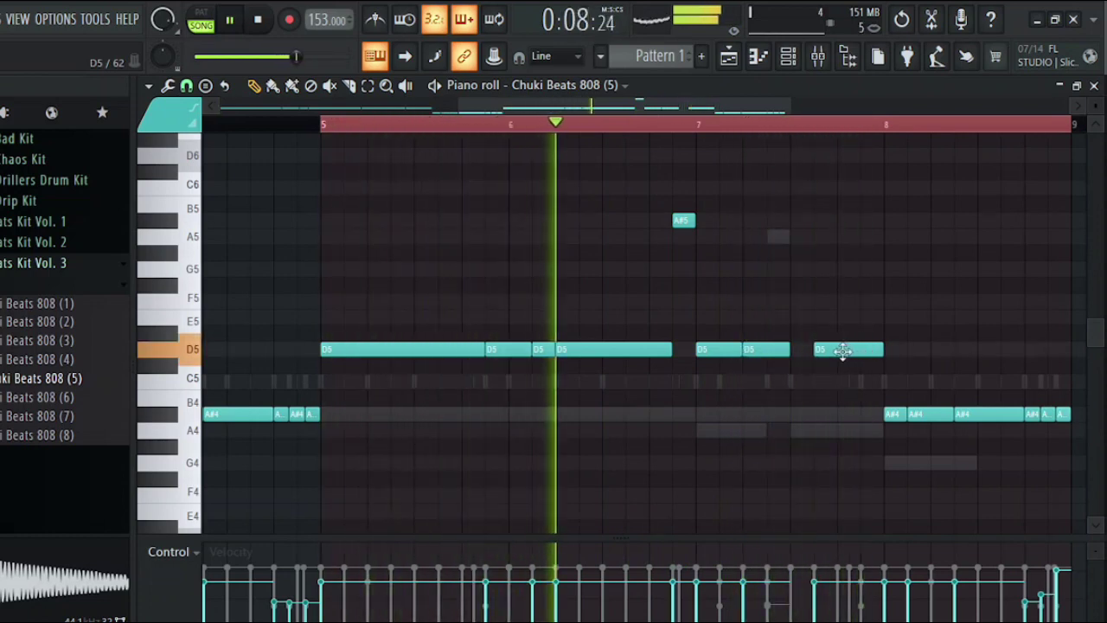
- Start bar 7's last D5 808 note on beat 4 and extend the beat 2 note up to it
left_click_drag(842, 350, 879, 385)
key("space")
key("space")
left_click_drag(796, 352, 835, 387)
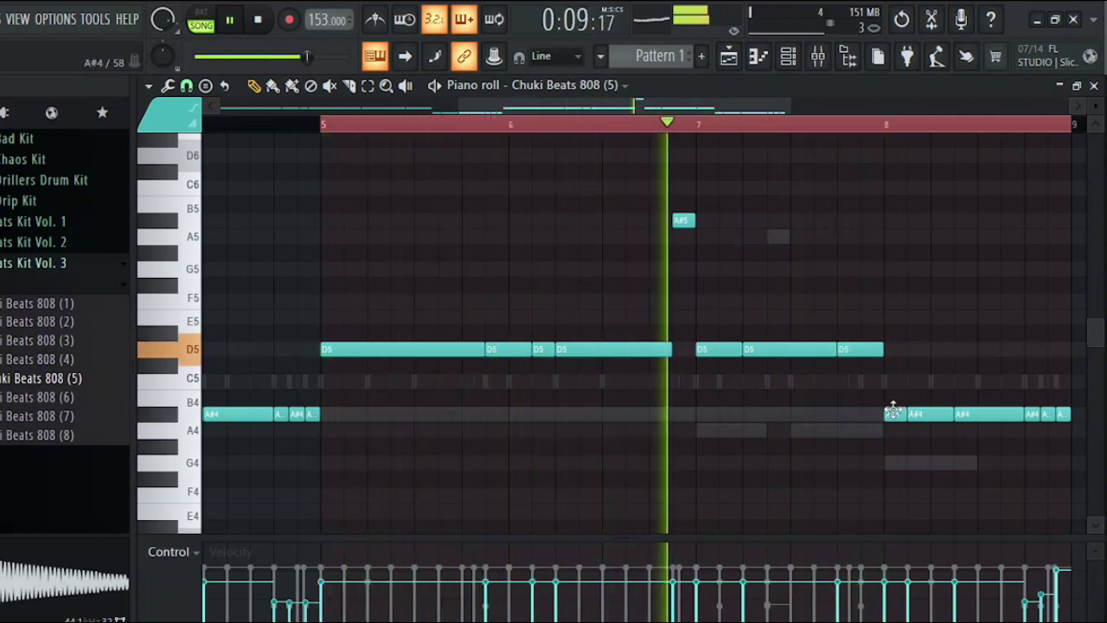
- Delete bar 8's first two A#4 808 notes, extend the last D5 note to bar 8's beat 2 and start the next A#4 there
right_click(895, 414)
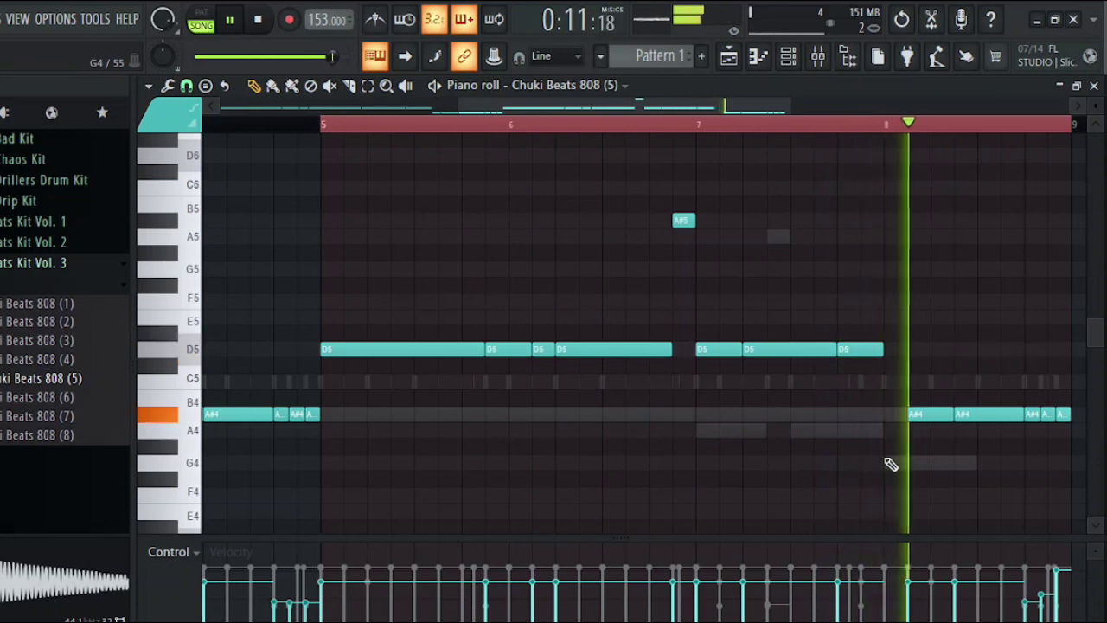
key("space")
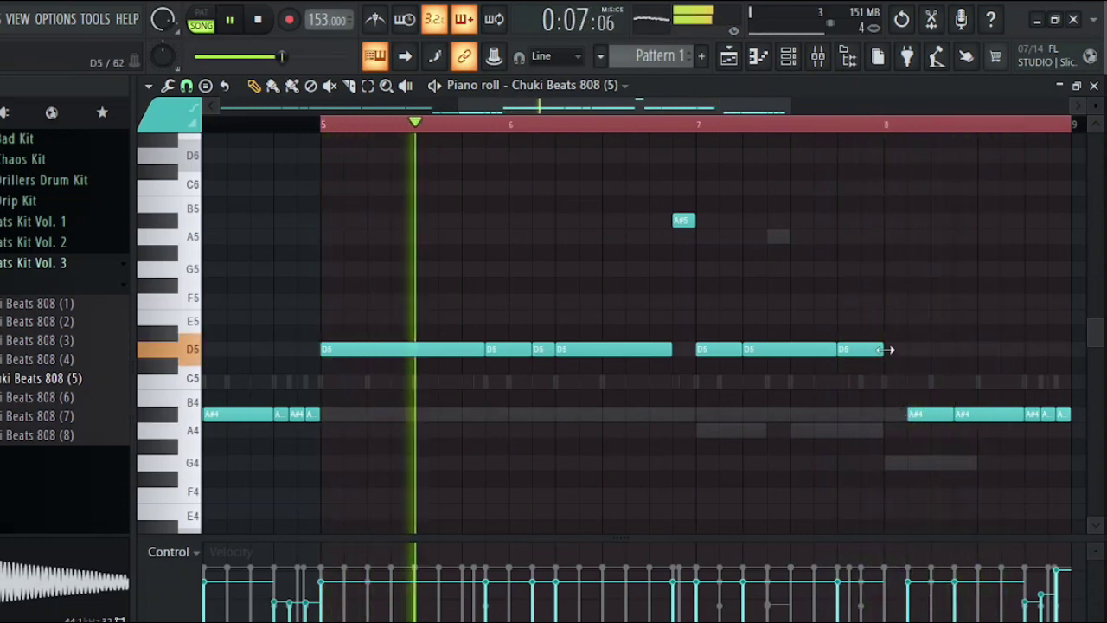
left_click_drag(882, 348, 905, 349)
right_click(913, 413)
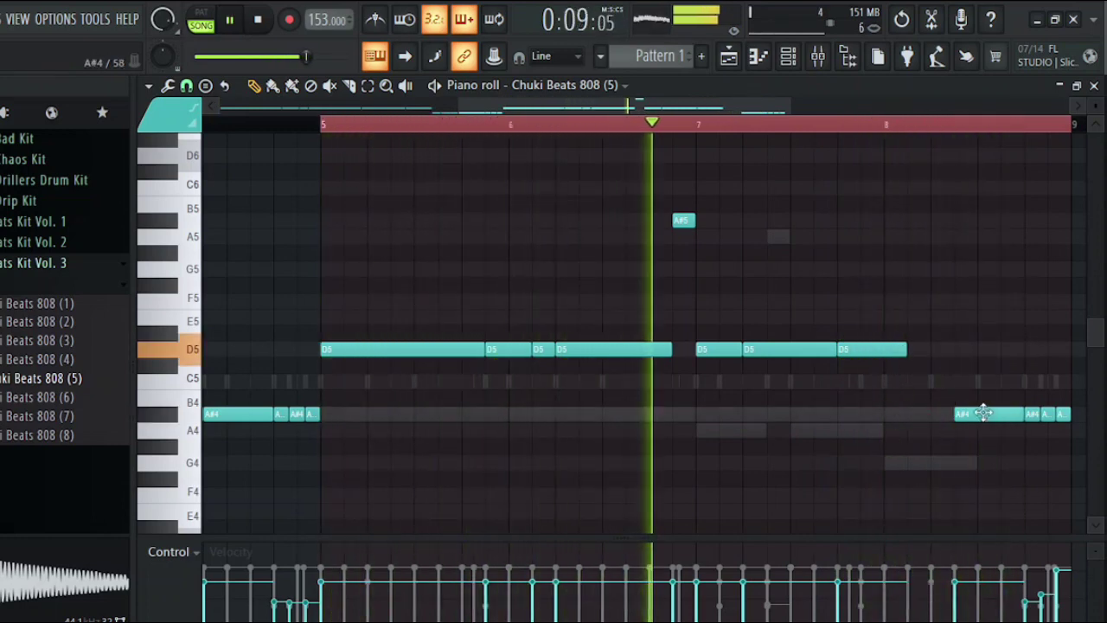
left_click_drag(960, 414, 936, 414)
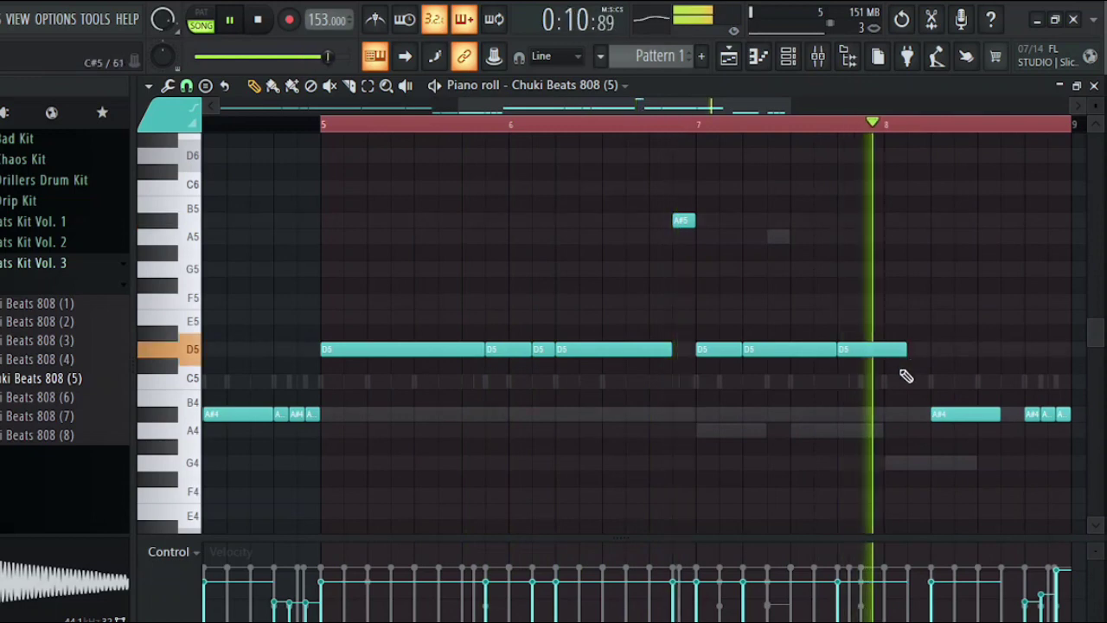
key("space")
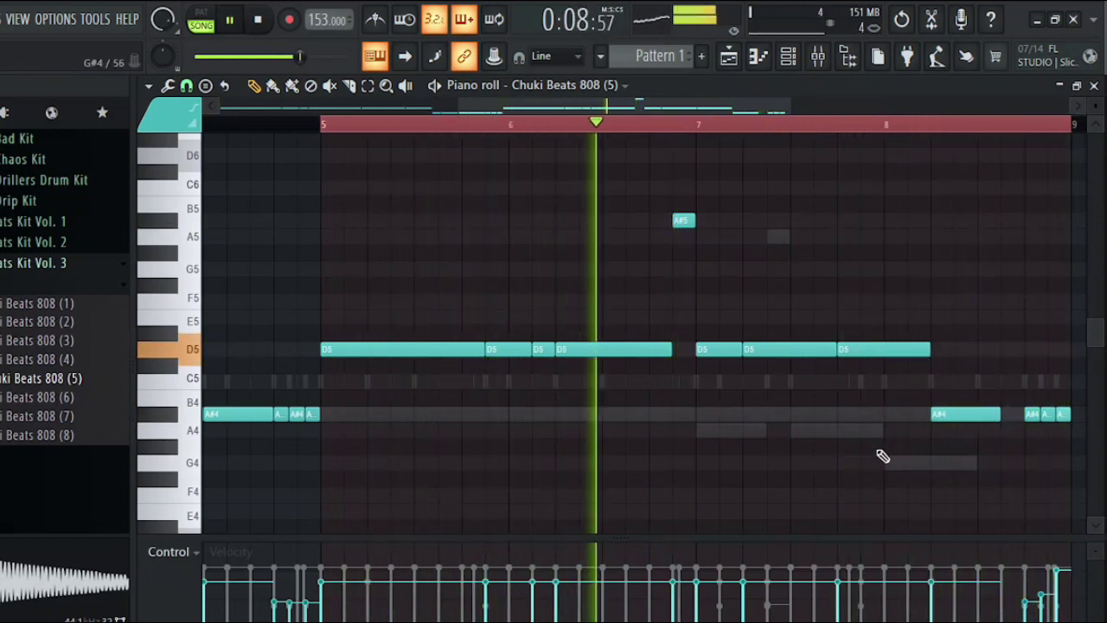
- Shorten bar 8's A#4 808 note on beat 2 to one beat and add a one-beat A#4 note on beat 3
scroll(810, 438, "down", 4)
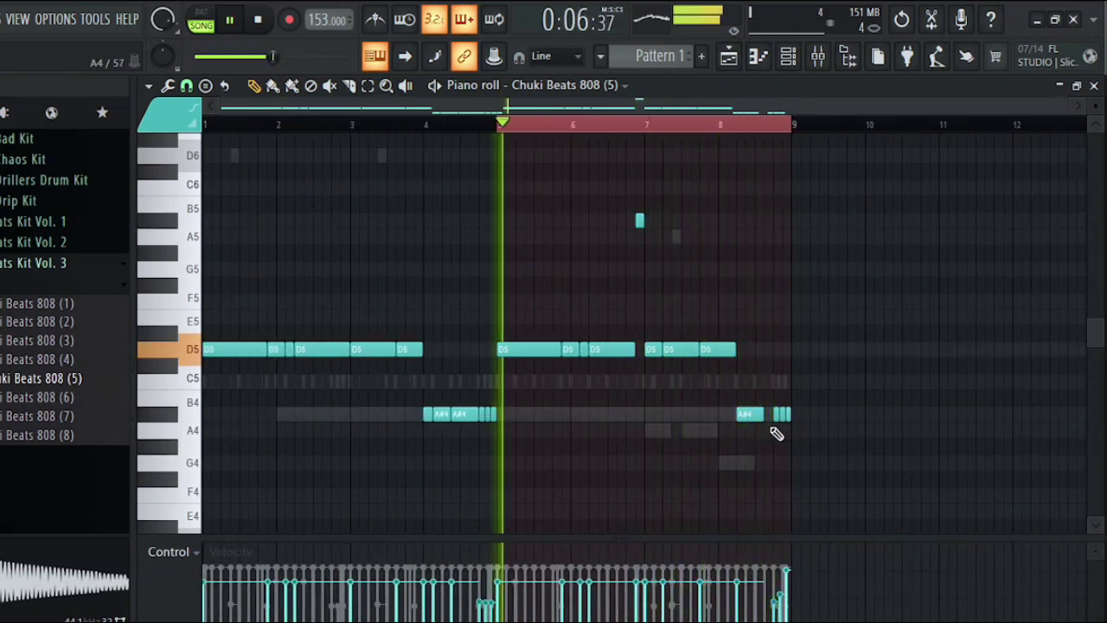
scroll(760, 444, "up", 4)
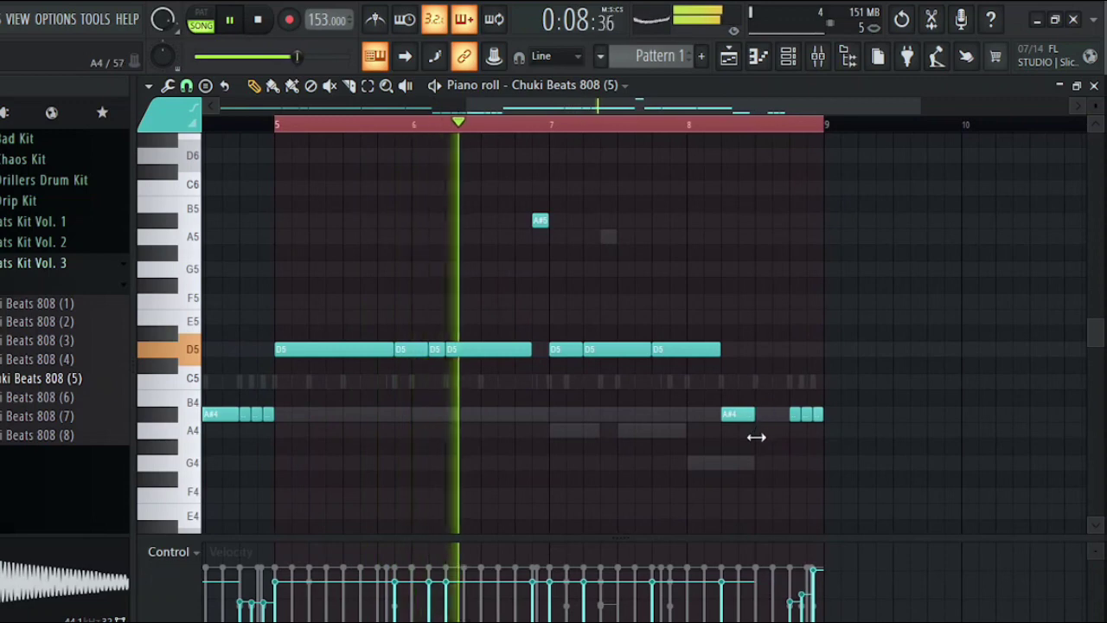
scroll(743, 444, "up", 3)
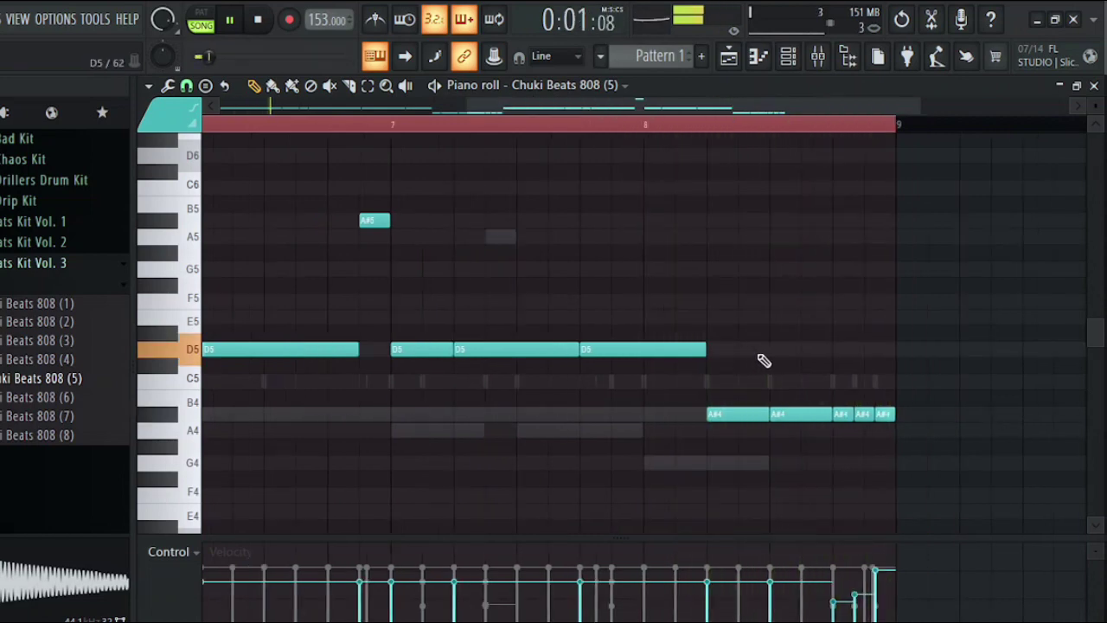
- Shorten bar 4's second A#4 808 note to half a beat, start the third on beat 2 and add a one-beat A#4 on beat 3
scroll(764, 361, "down", 4)
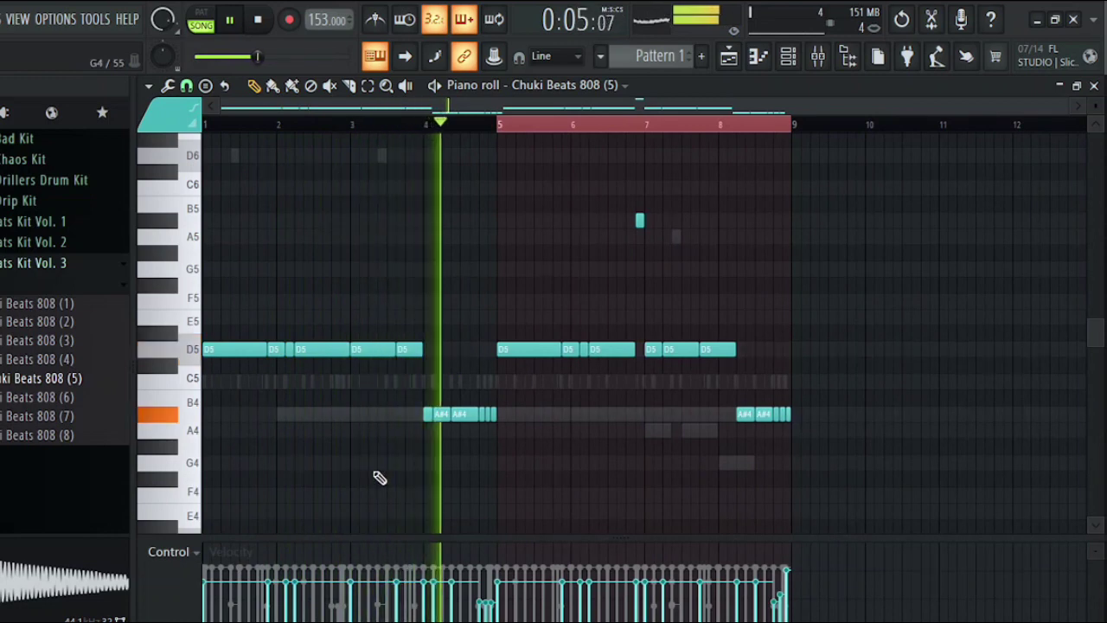
left_click(364, 124)
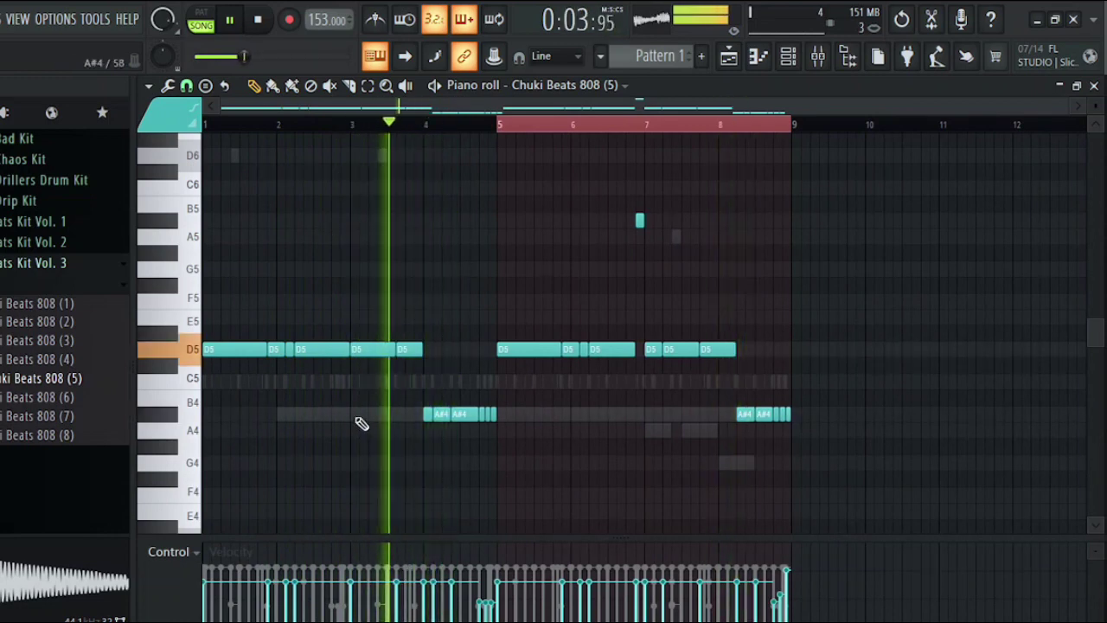
scroll(358, 420, "up", 2)
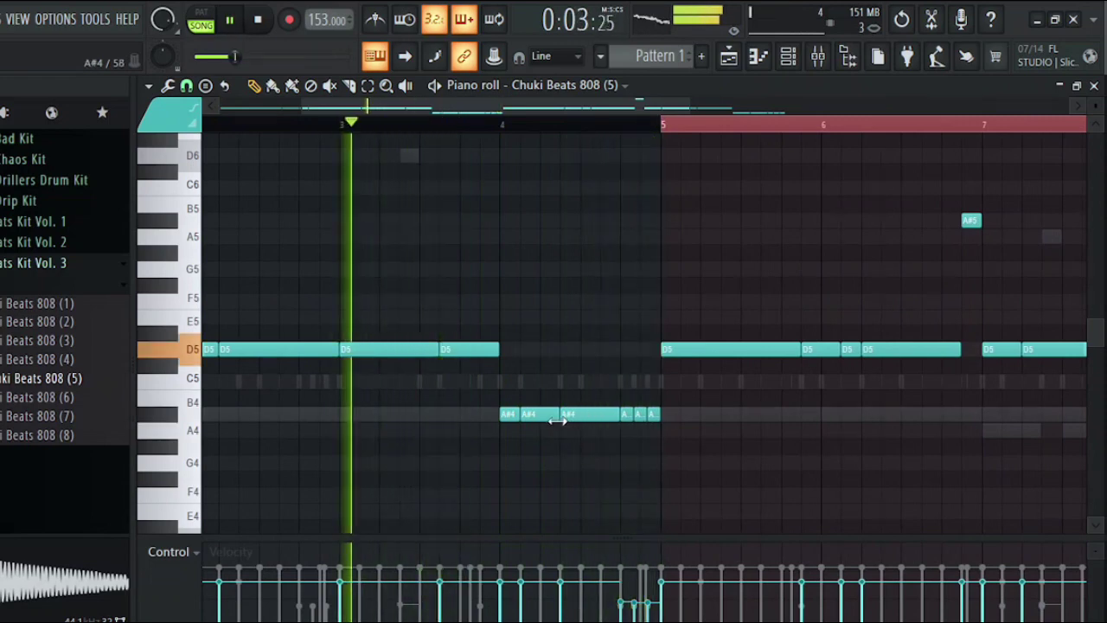
left_click_drag(558, 419, 579, 437)
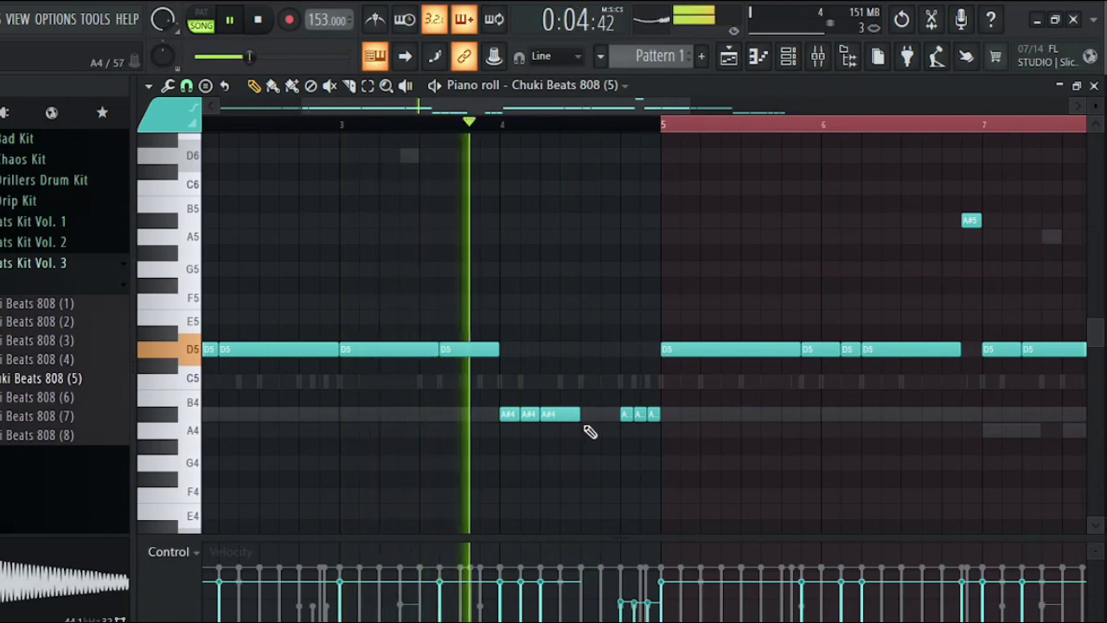
left_click(586, 414)
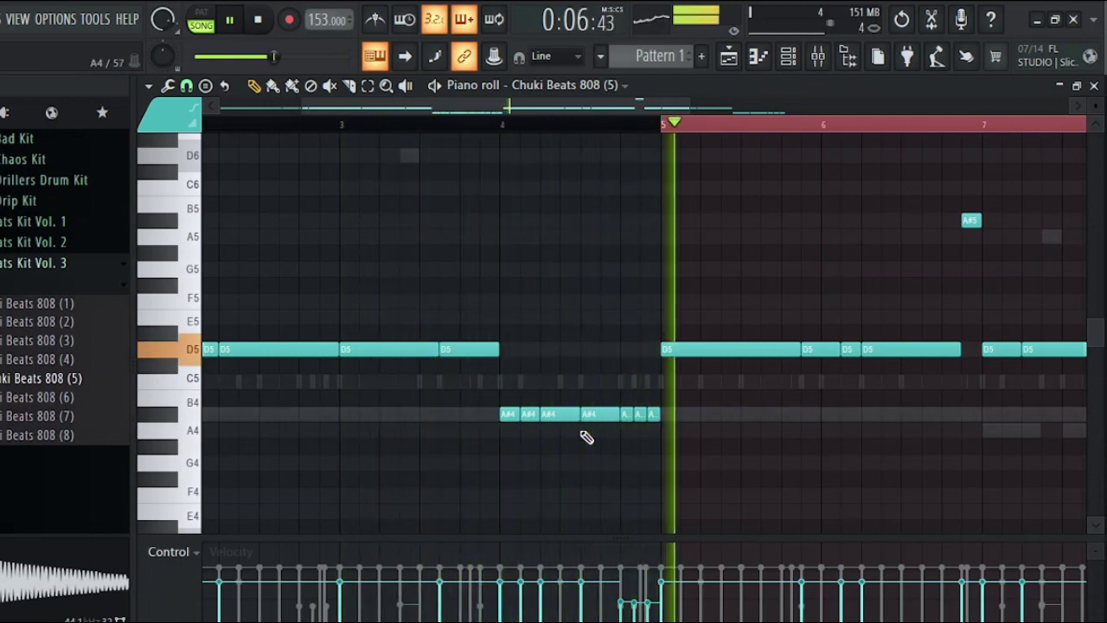
key("space")
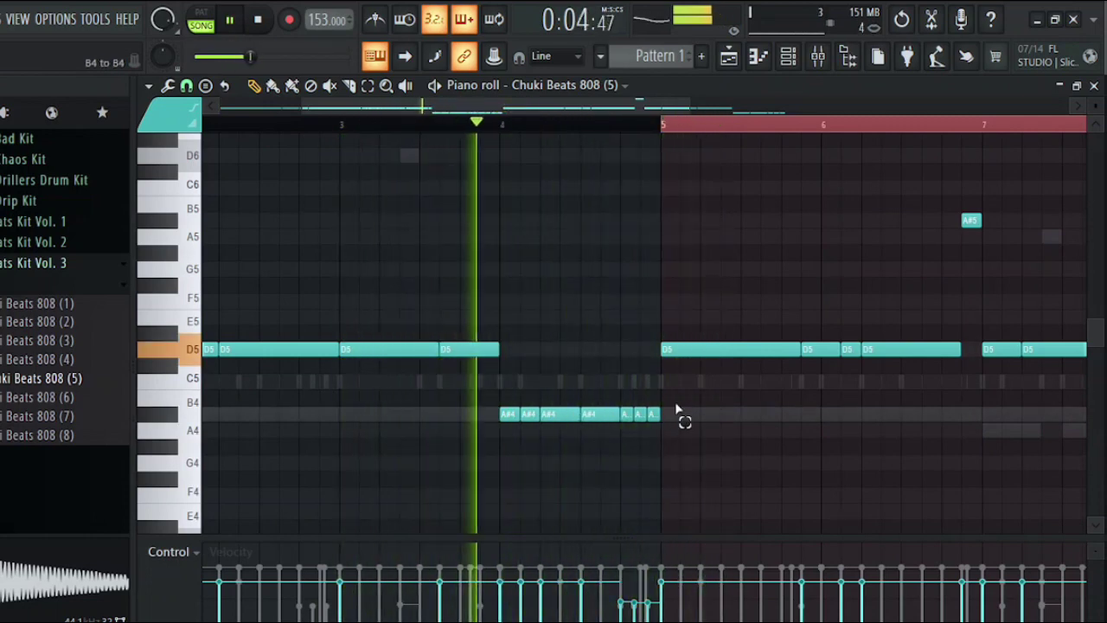
- Raise the three short A#4 808 notes at the end of bar 4 by an octave to A#5 and clear the selection
left_click_drag(673, 398, 636, 441)
key("space")
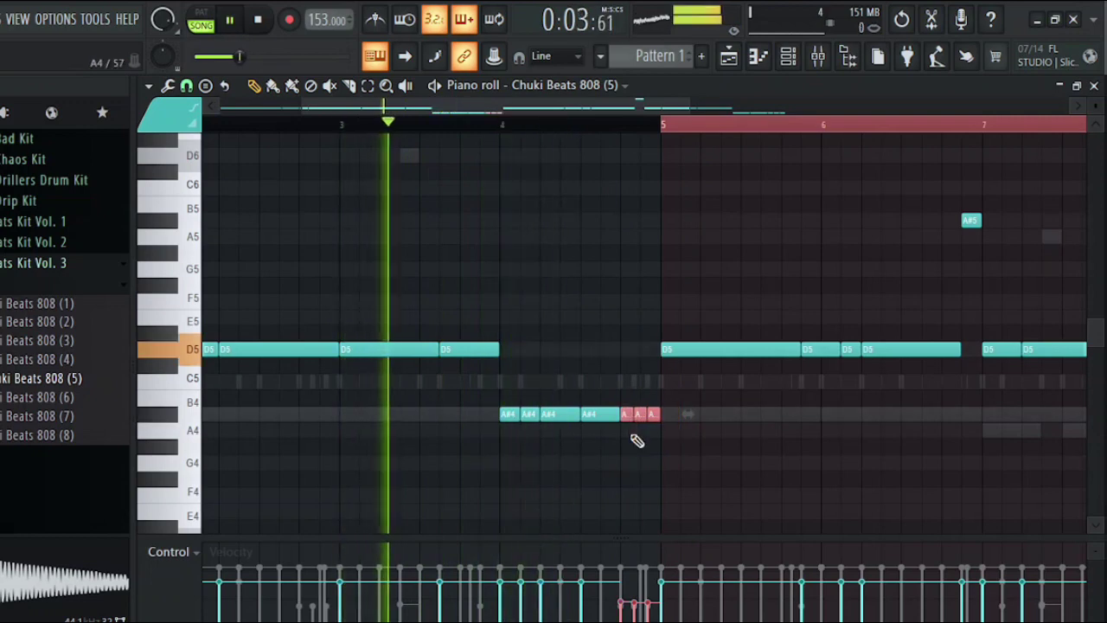
key("ctrl+Up")
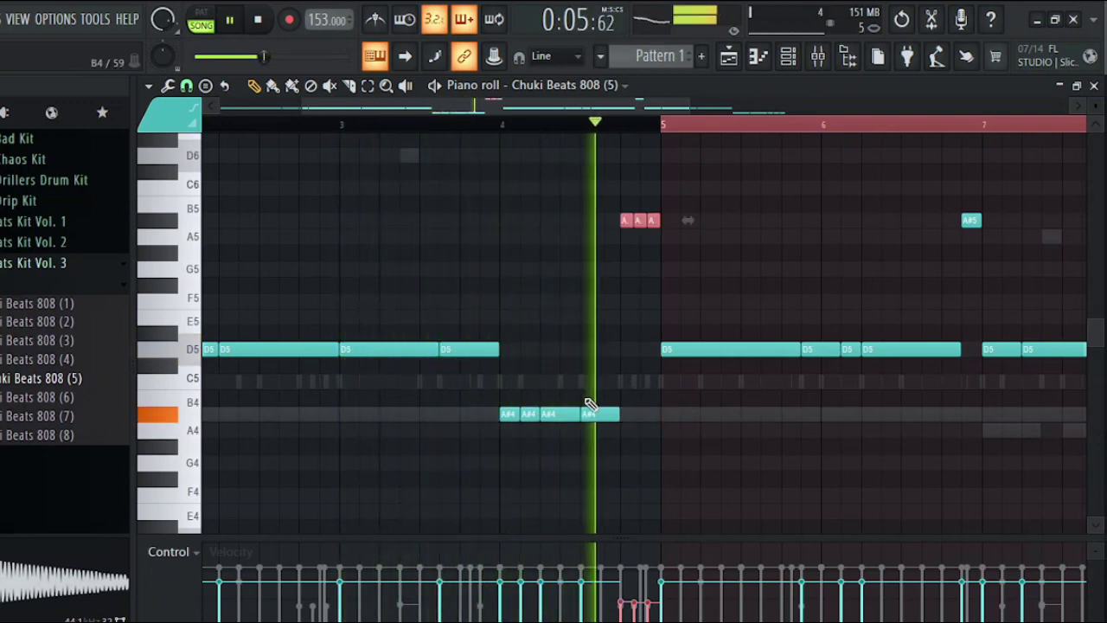
key("space")
key("ctrl+d")
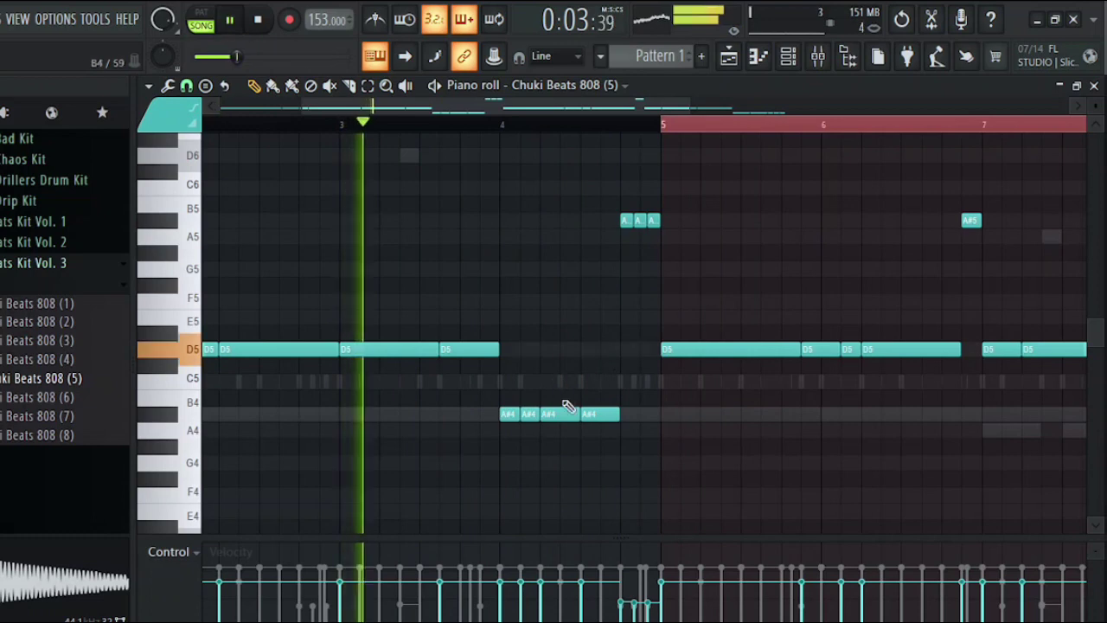
- Try bar 4's second, fourth and third A#4 808 notes one octave higher in turn, returning each to A#4
left_click_drag(533, 381, 534, 430)
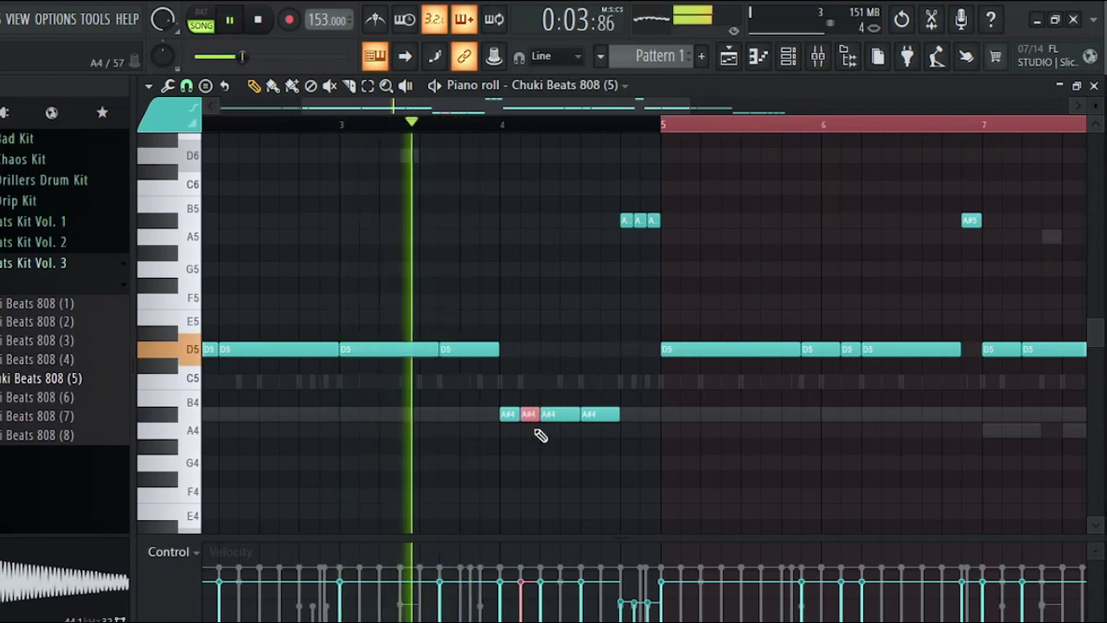
key("ctrl+Up")
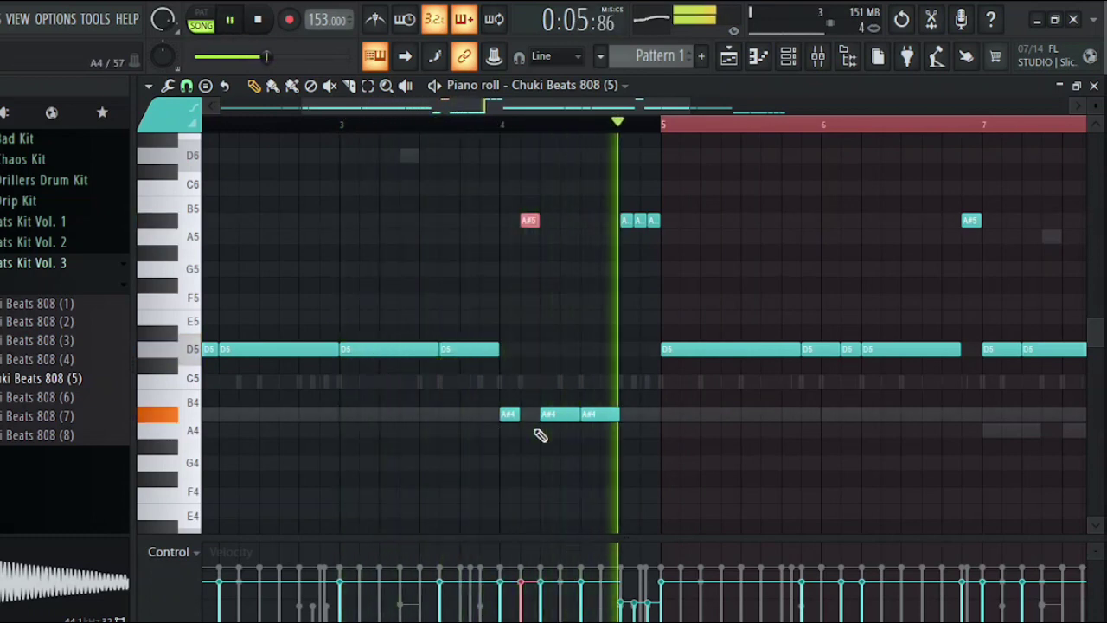
key("ctrl+Down")
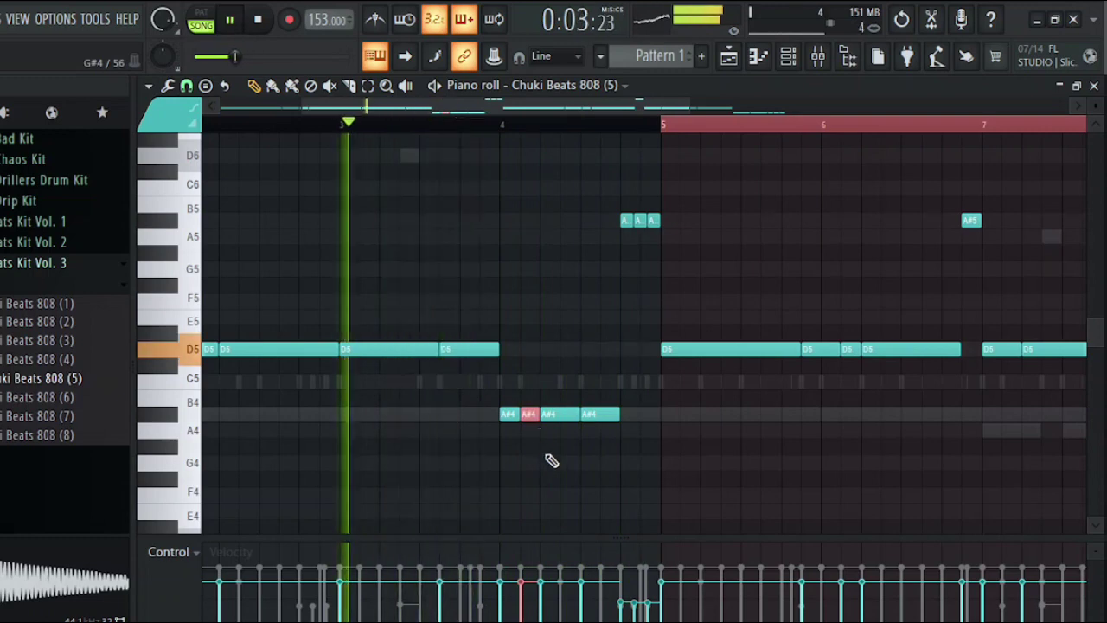
left_click(610, 417)
key("ctrl+Up")
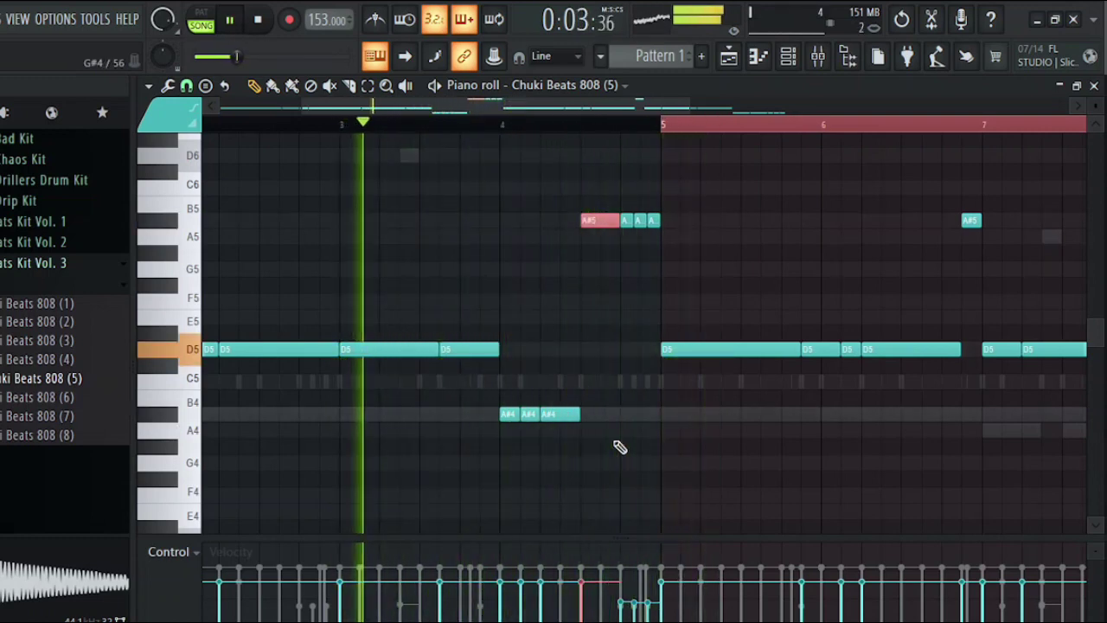
key("ctrl+Down")
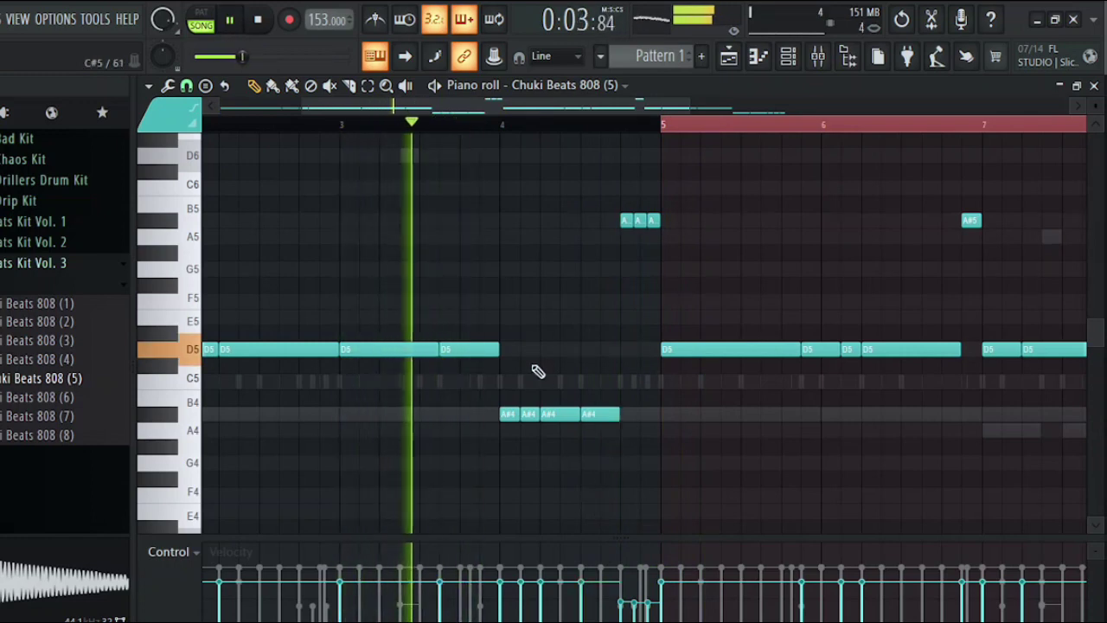
key("ctrl+Left")
key("space")
key("ctrl+Up")
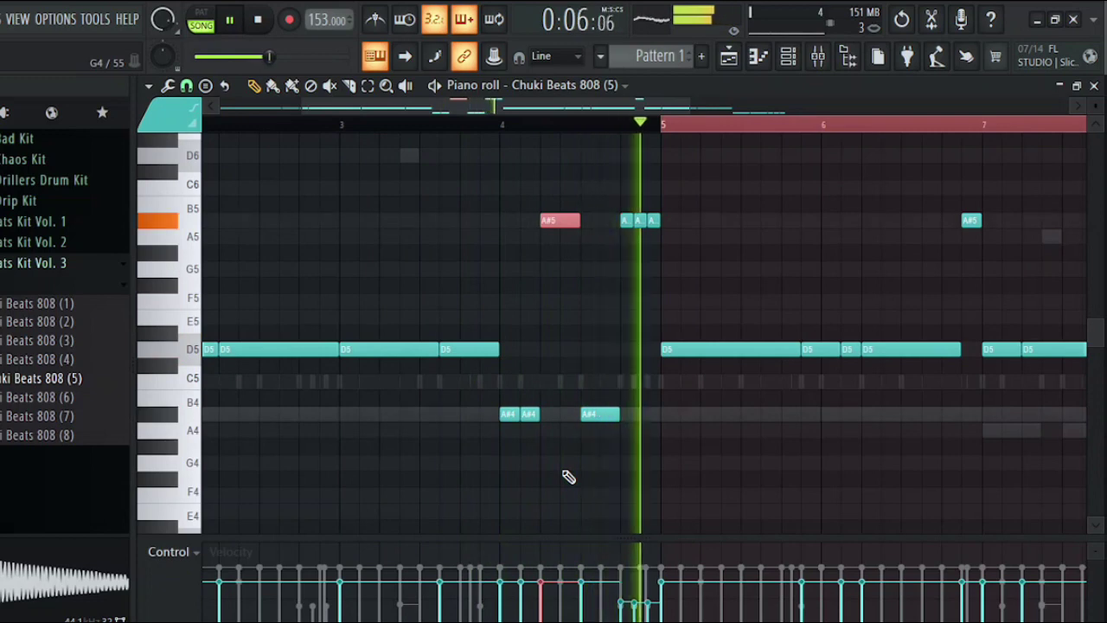
key("ctrl+Down")
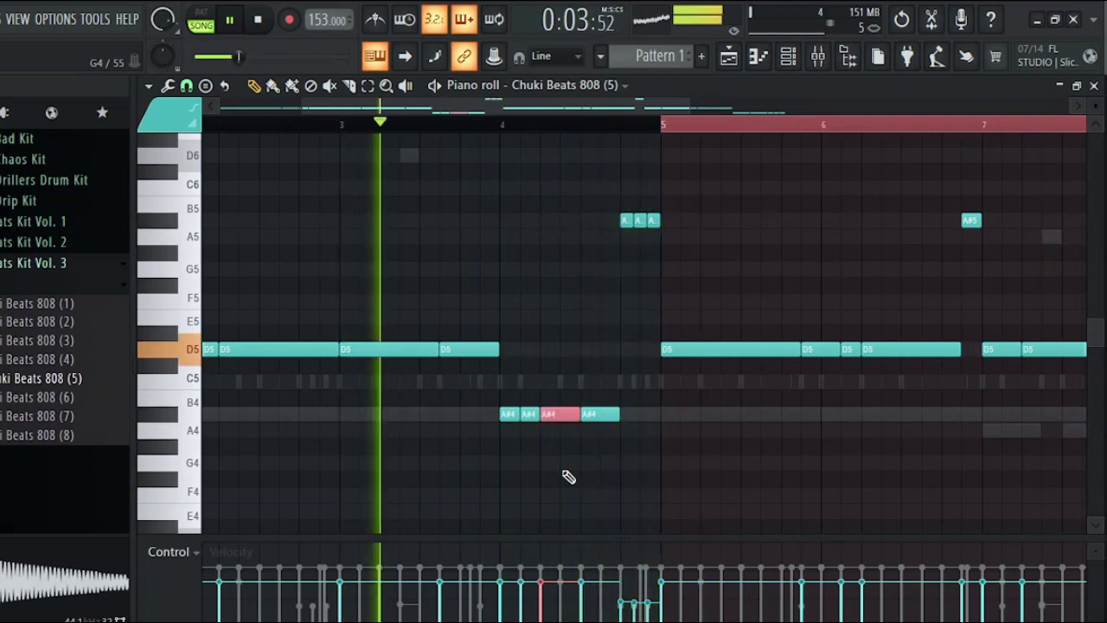
- Raise bar 4's A#4 808 note on beat 3 by an octave to A#5 and deselect it
left_click(609, 413)
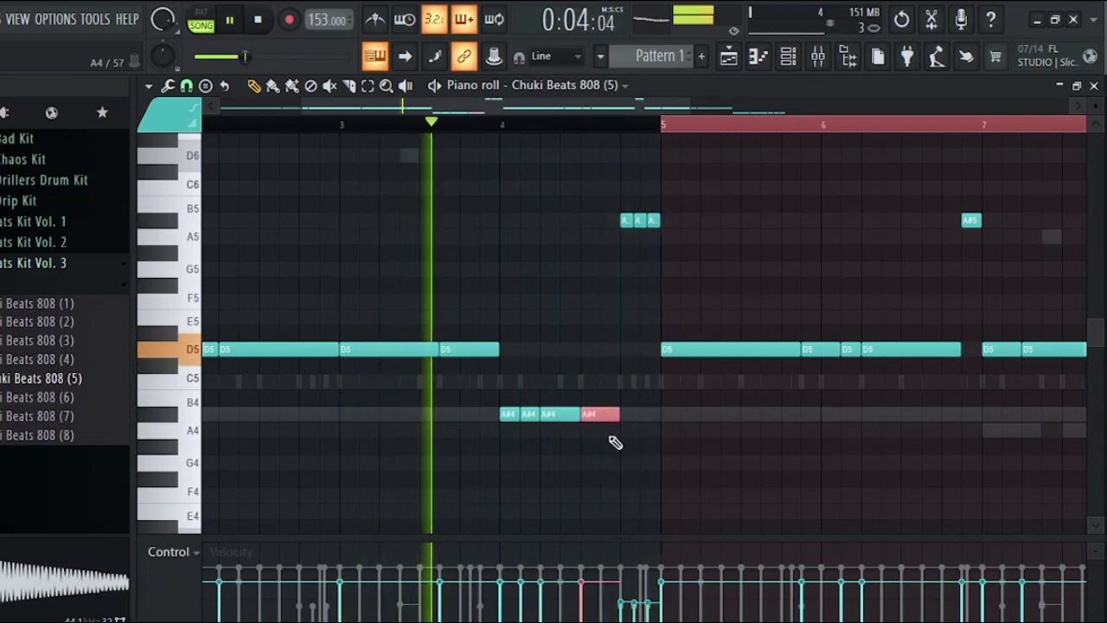
key("ctrl+Up")
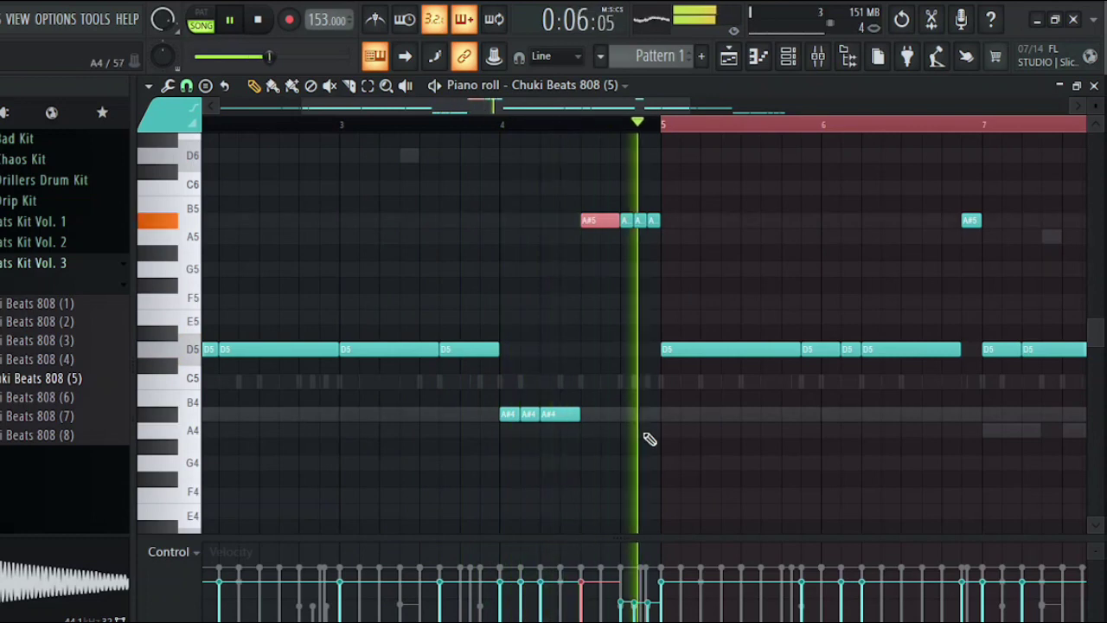
scroll(645, 435, "down", 3)
left_click(696, 457, "ctrl")
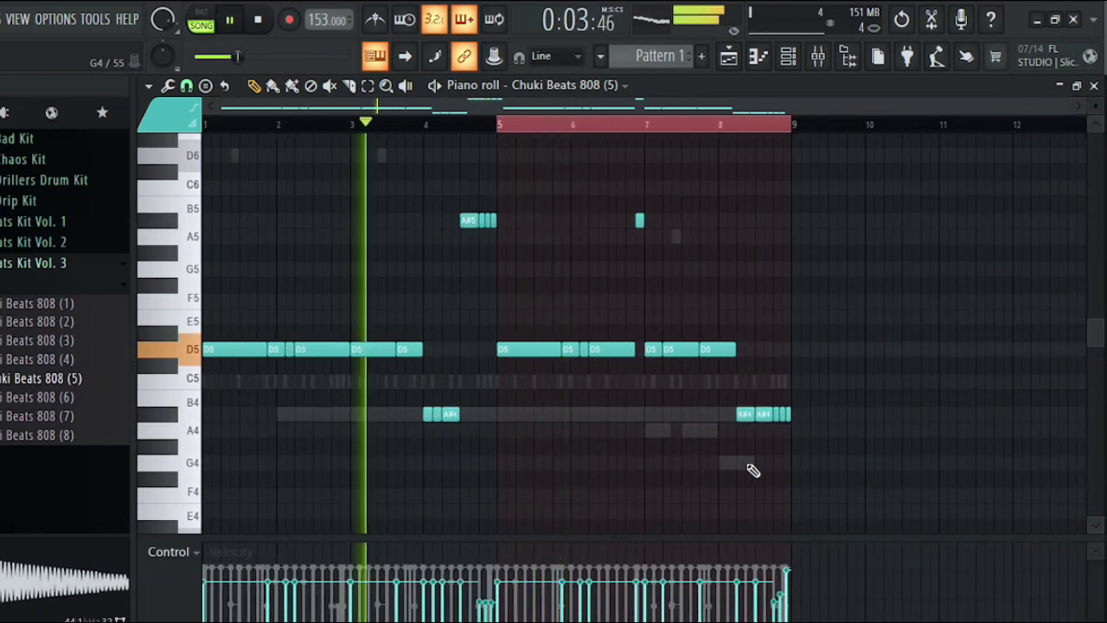
- Raise bar 8's last four A#4 808 notes, from beat 3 onward, by an octave to A#5 and deselect them
scroll(779, 467, "up", 3)
left_click_drag(798, 408, 727, 445)
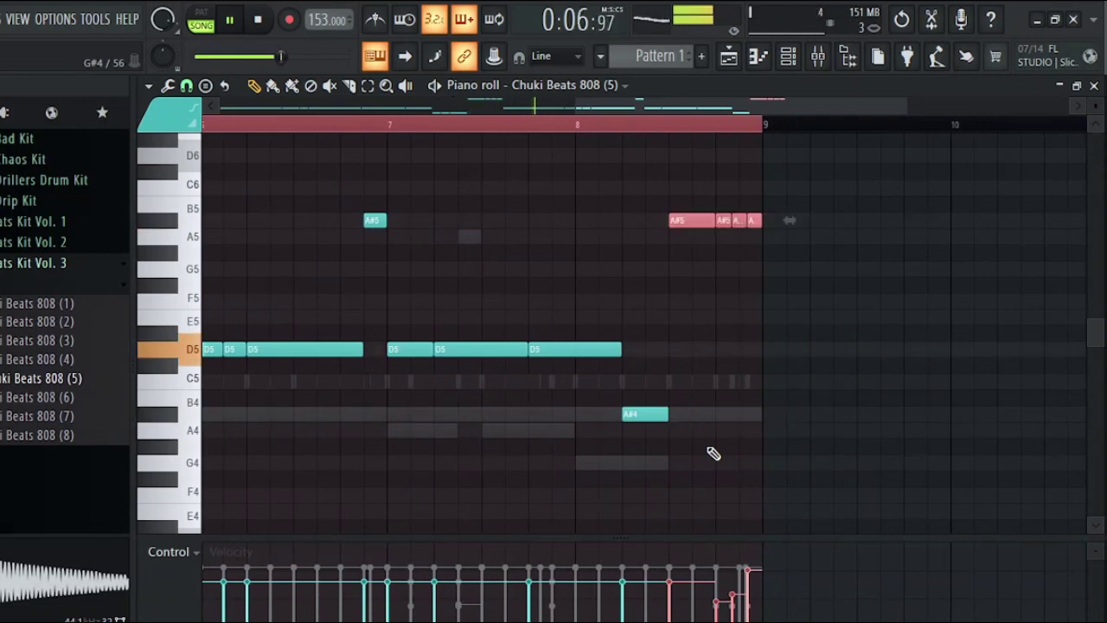
scroll(713, 453, "down", 3)
left_click(700, 489, "ctrl")
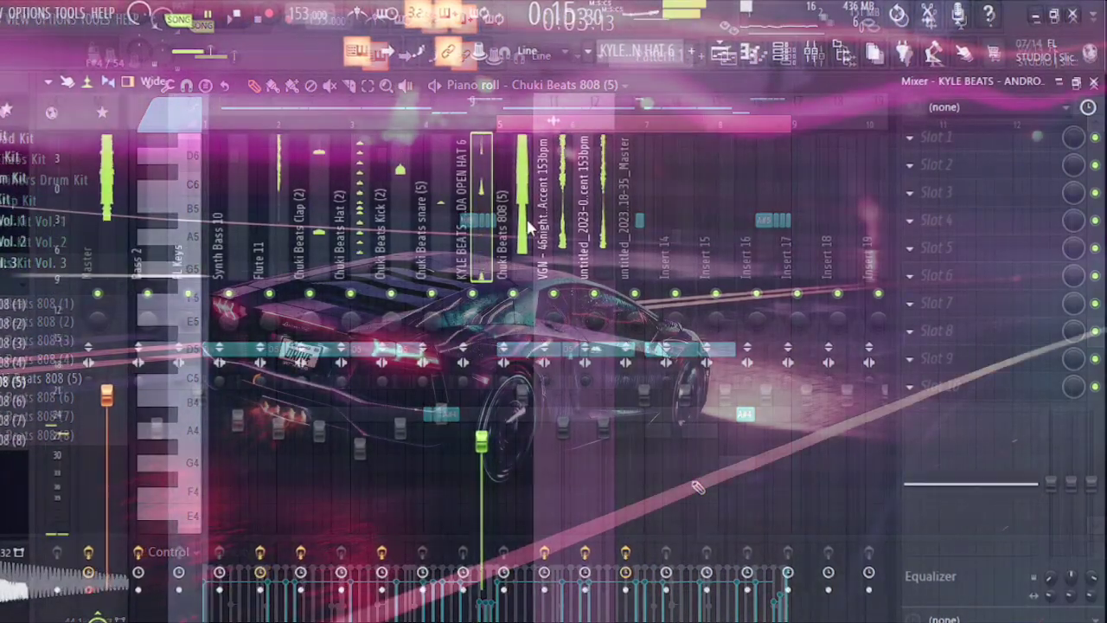
- Load Fruity Parametric EQ 2 in the first effect slot of the Chuki Beats 808 (5) mixer track and open its presets
left_click(526, 223)
left_click(927, 147)
mouse_move(918, 158)
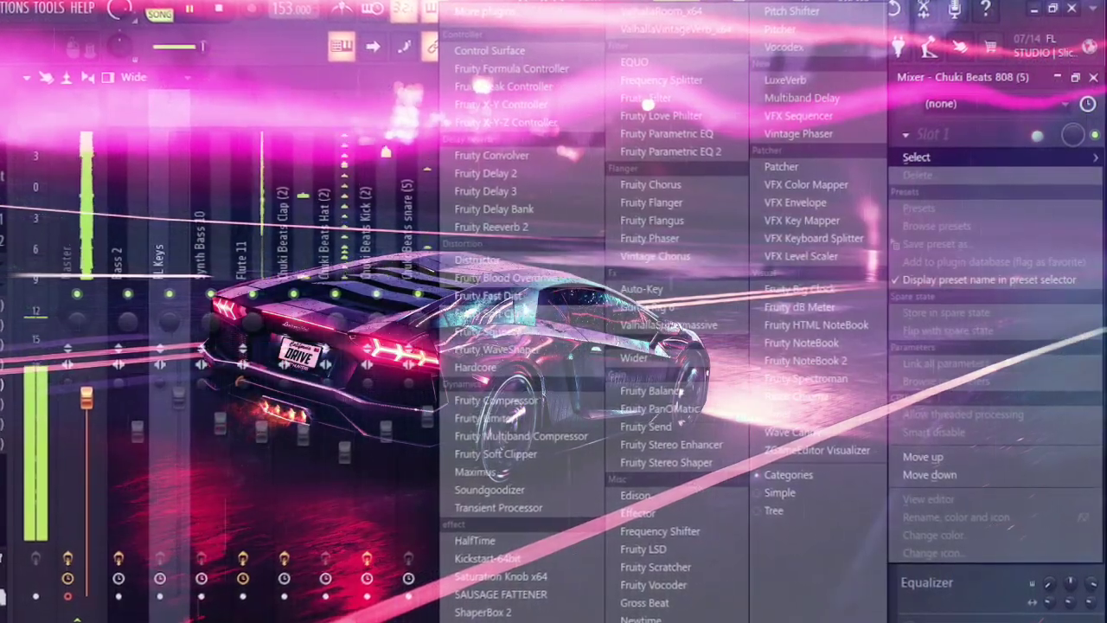
left_click(709, 151)
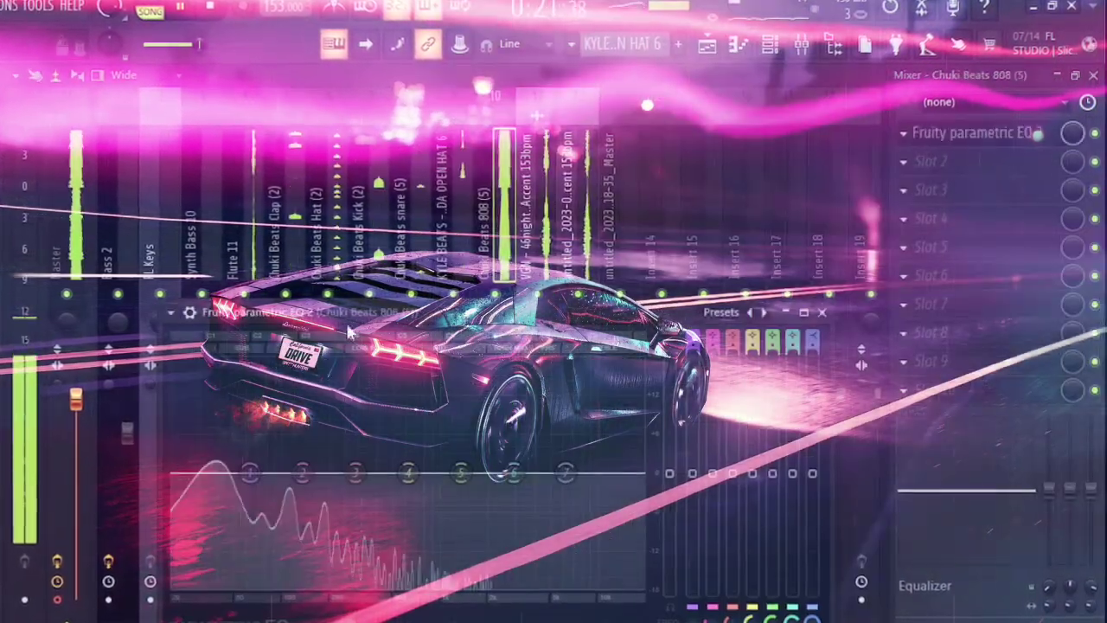
left_click(720, 313)
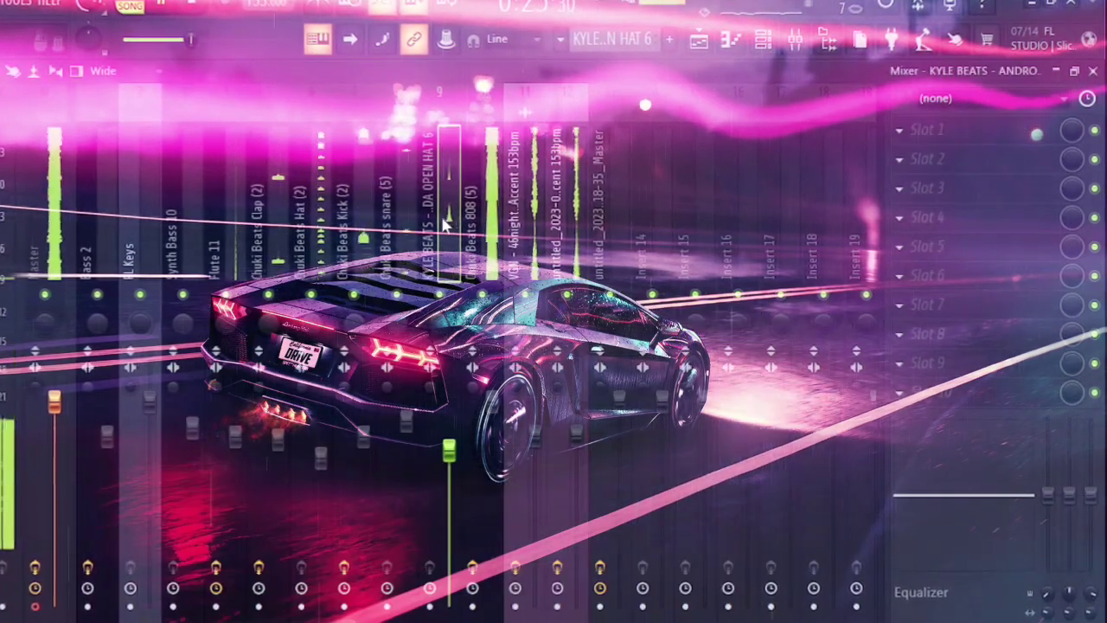
- Load Fruity Parametric EQ 2 in the second effect slot of the Chuki Beats Kick (2) mixer track with the 40Hz + 18kHz cut preset
left_click(929, 166)
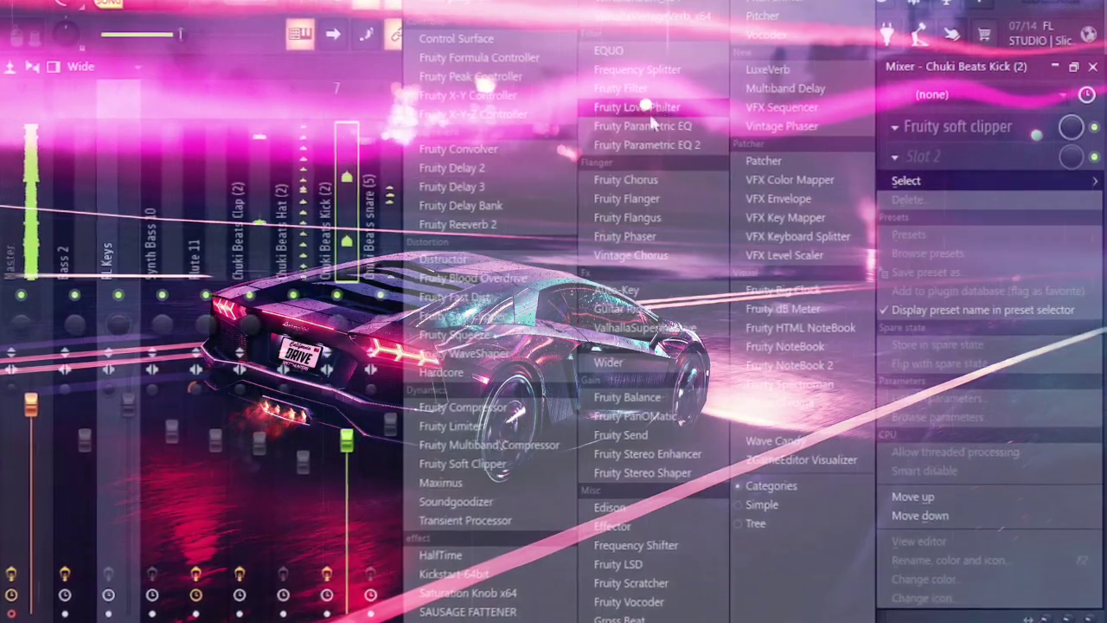
left_click(655, 144)
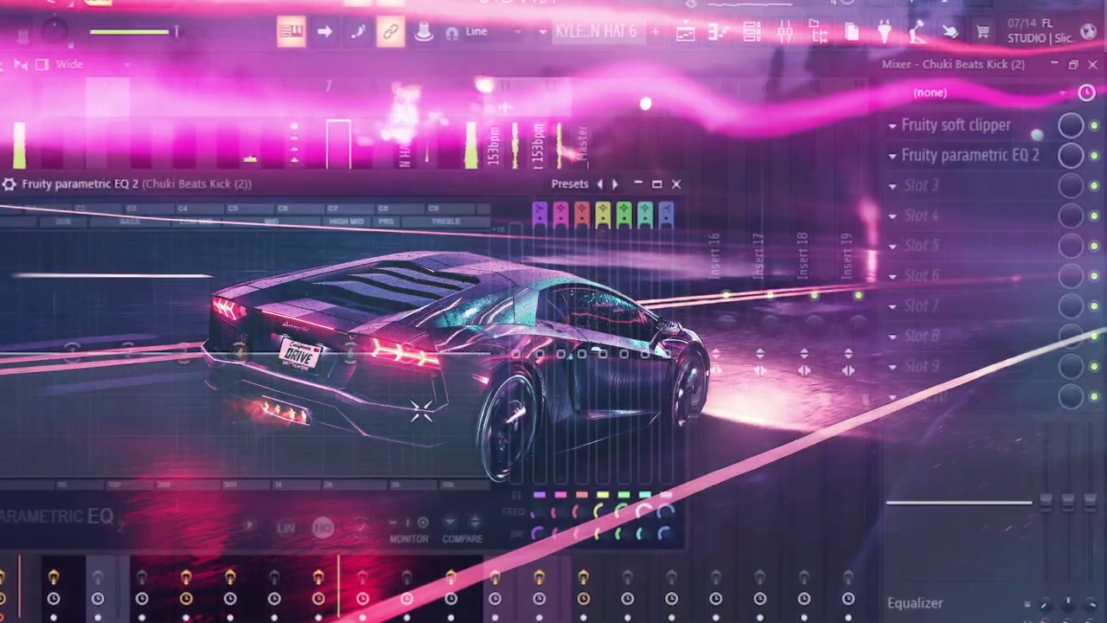
left_click(566, 184)
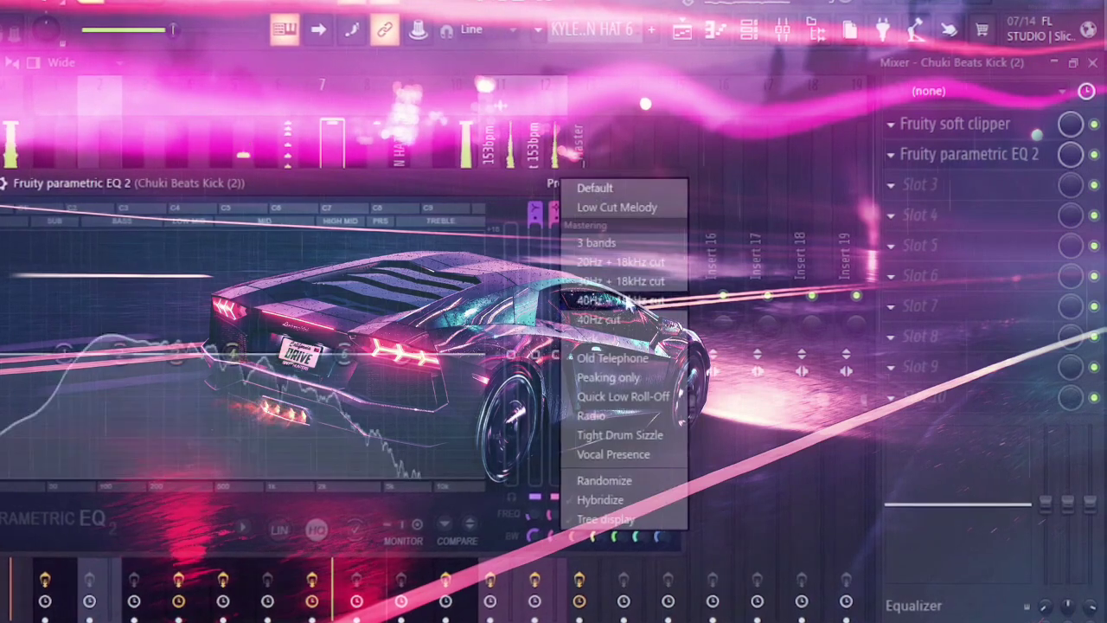
left_click(616, 300)
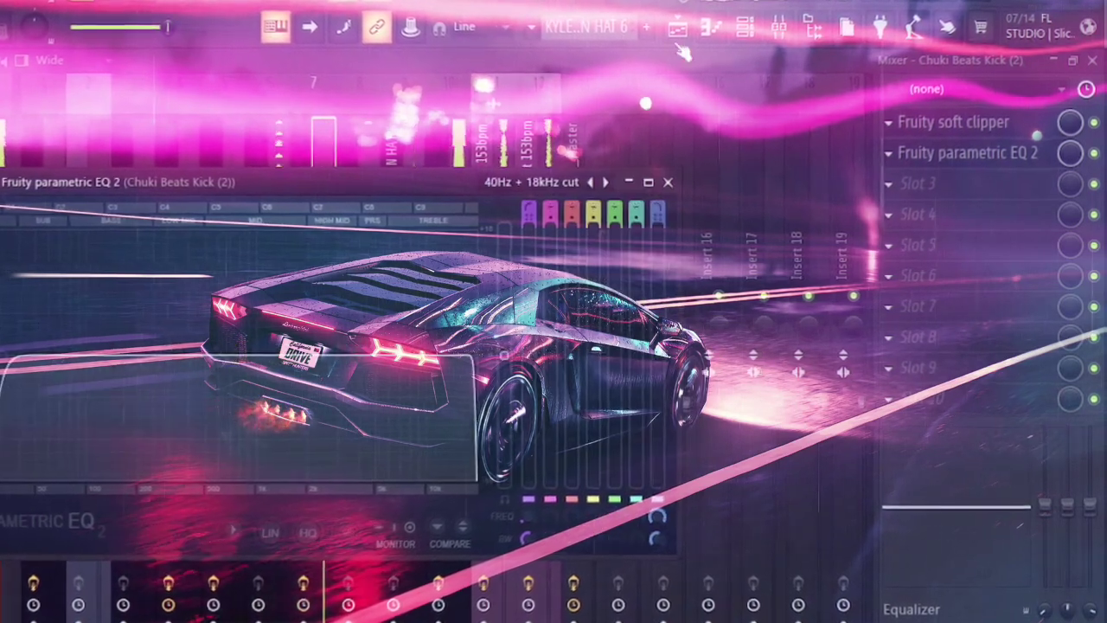
- Look over the song arrangement in the playlist
left_click(677, 28)
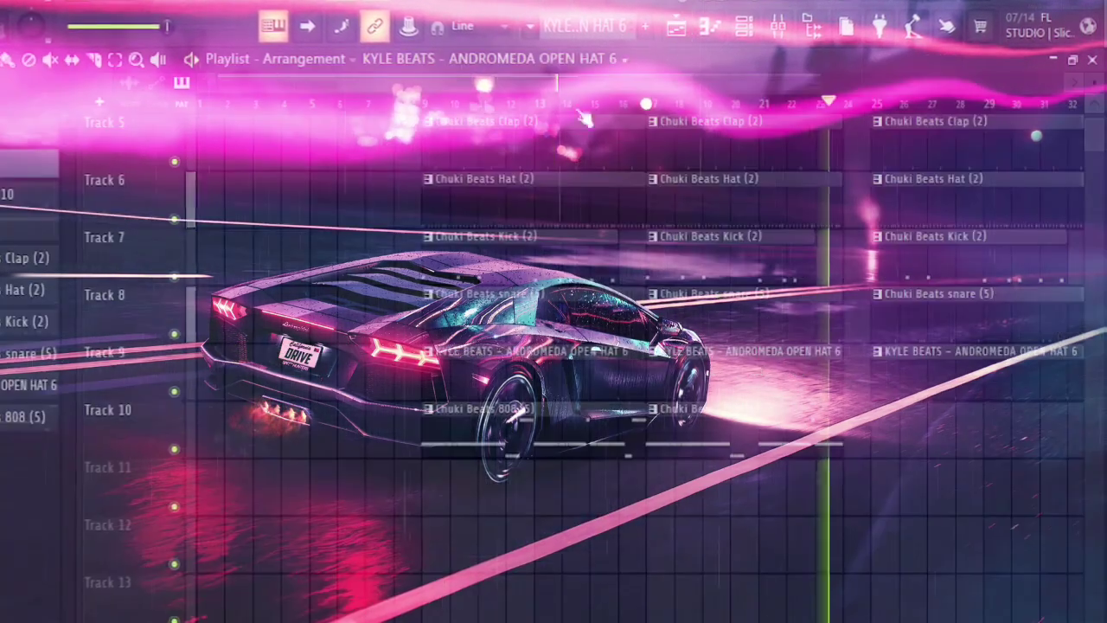
scroll(555, 292, "up", 3)
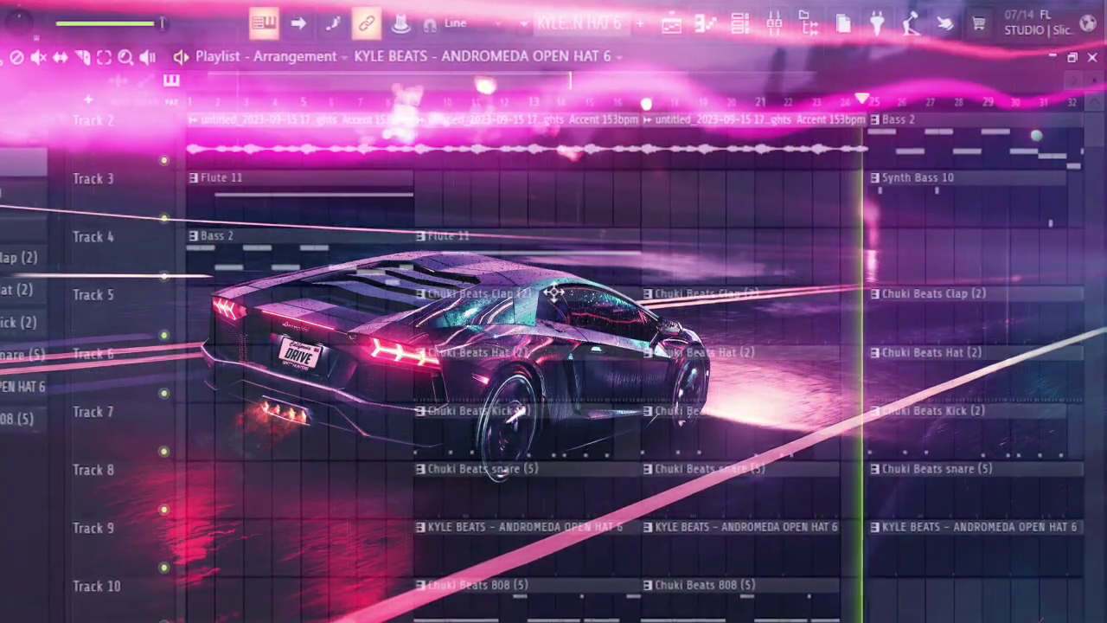
scroll(611, 262, "down", 2)
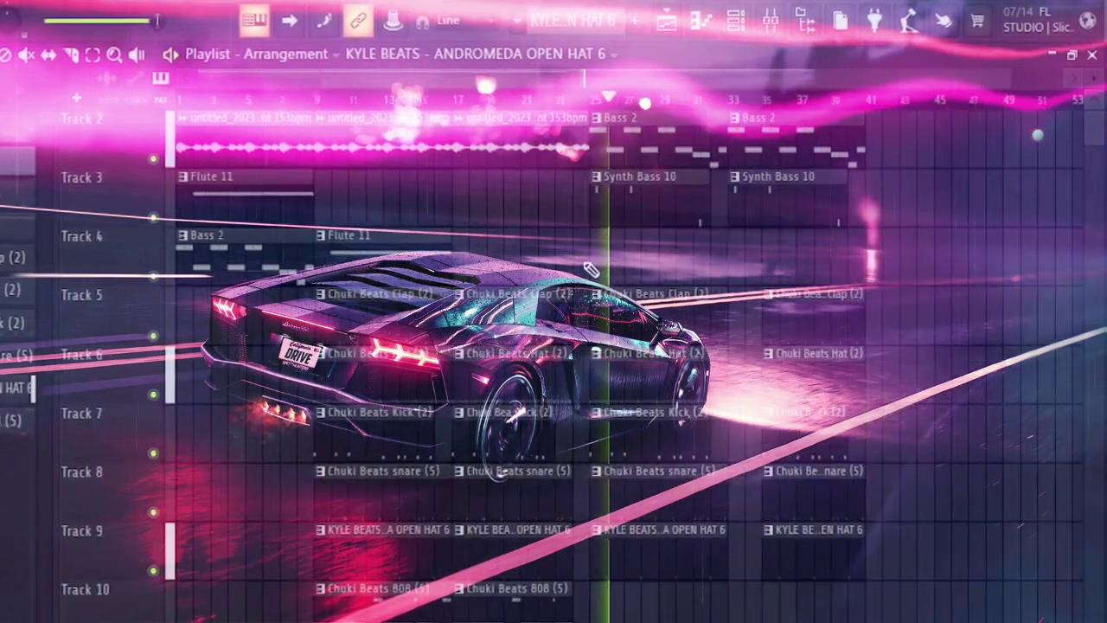